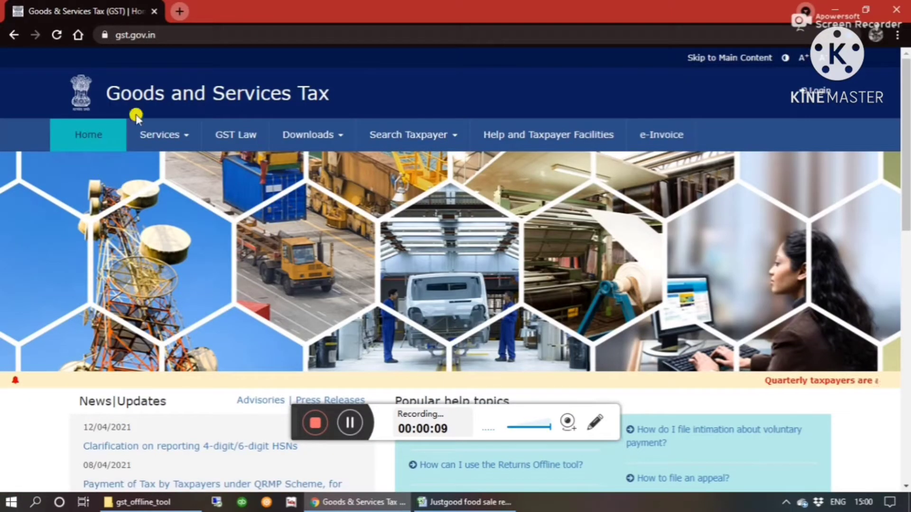
Open the Returns Offline Tool page from the offline tool downloads on the GST portal.
left_click(332, 137)
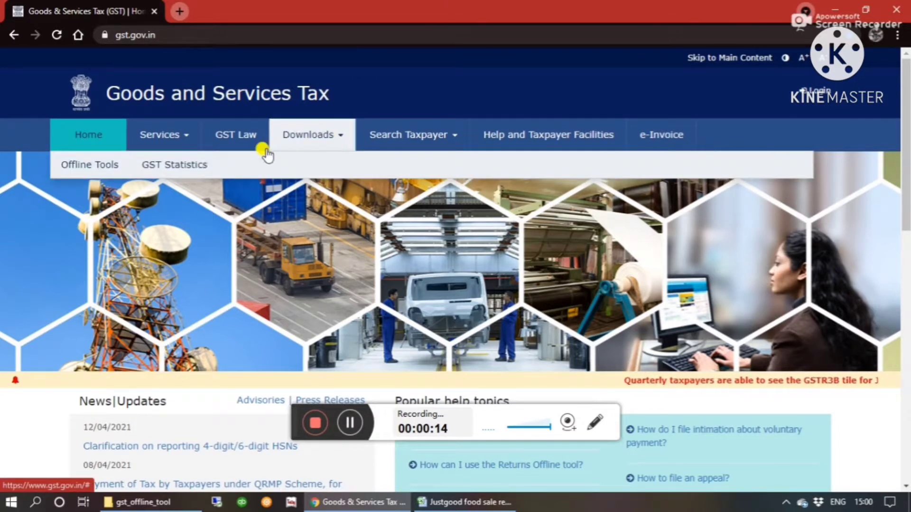
left_click(84, 171)
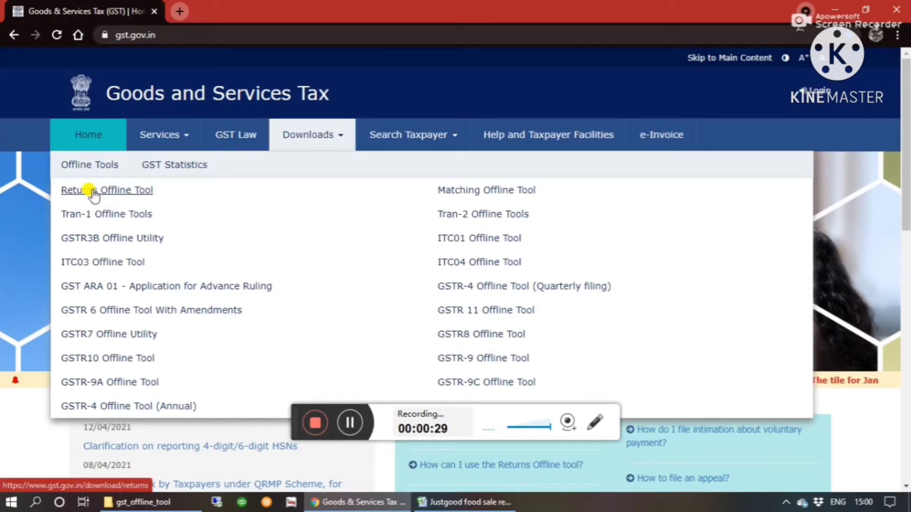
left_click(94, 192)
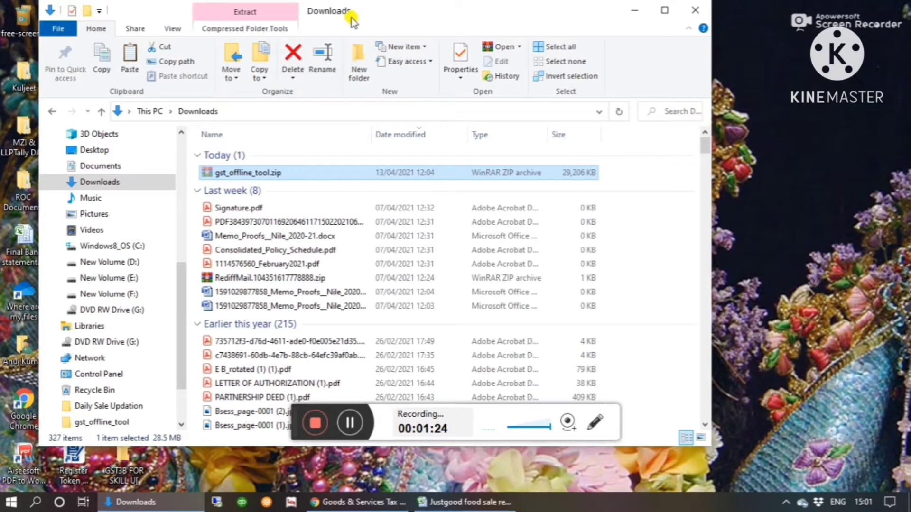
Show the desktop and open the extracted gst_offline_tool folder and the folder of the same name inside it.
key("super+d")
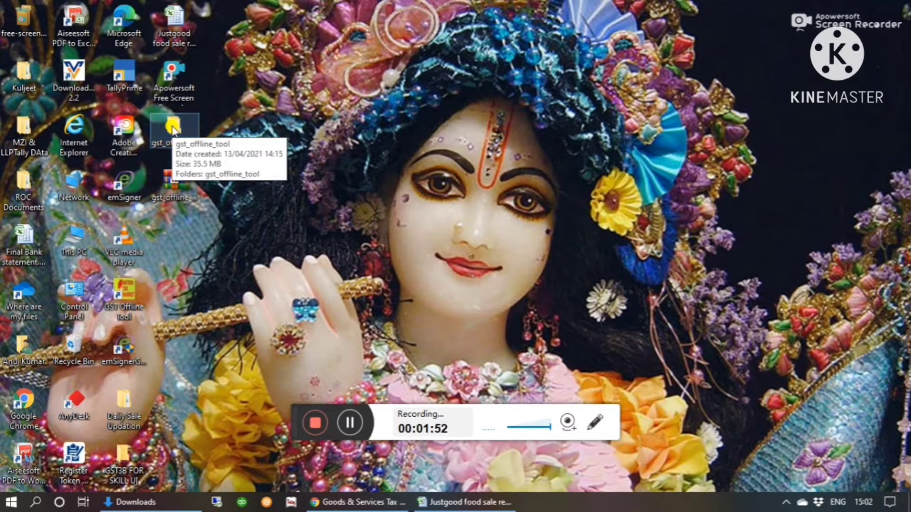
double_click(169, 128)
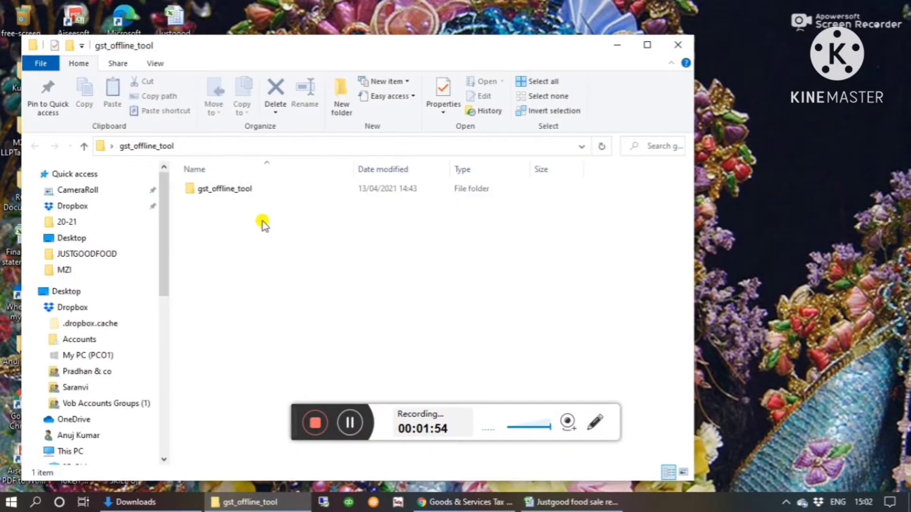
left_click(255, 192)
double_click(253, 189)
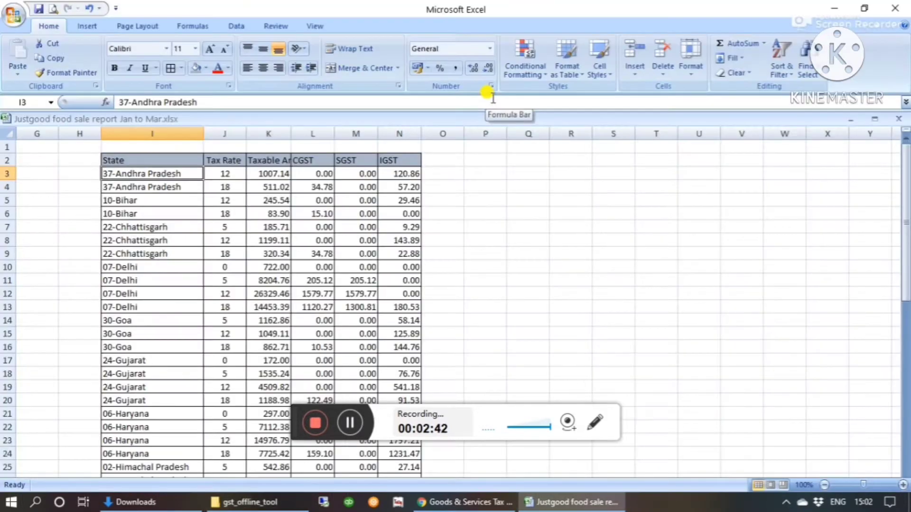
Examine the state-wise sales rows and column headings in the Justgood food sale report Jan to Mar workbook.
key("Up")
key("Up")
key("Down")
key("Down")
key("Down")
key("Down")
key("Down")
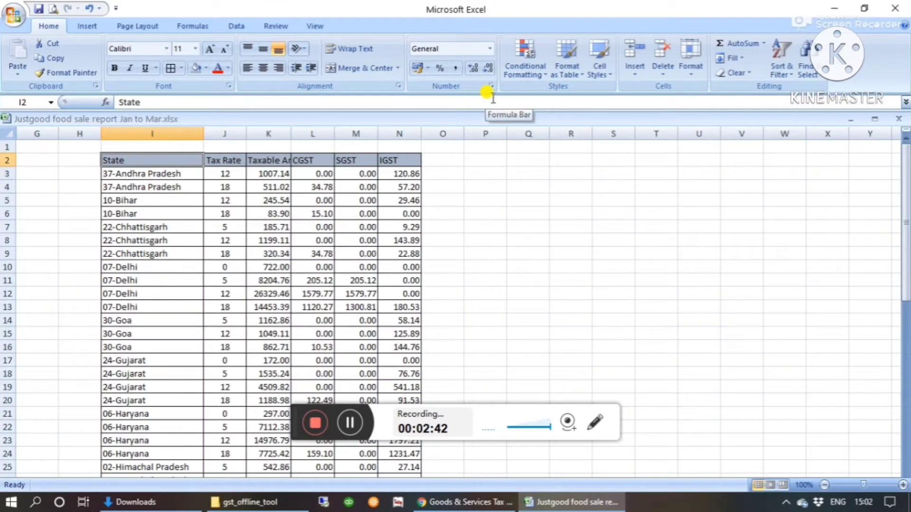
key("Down")
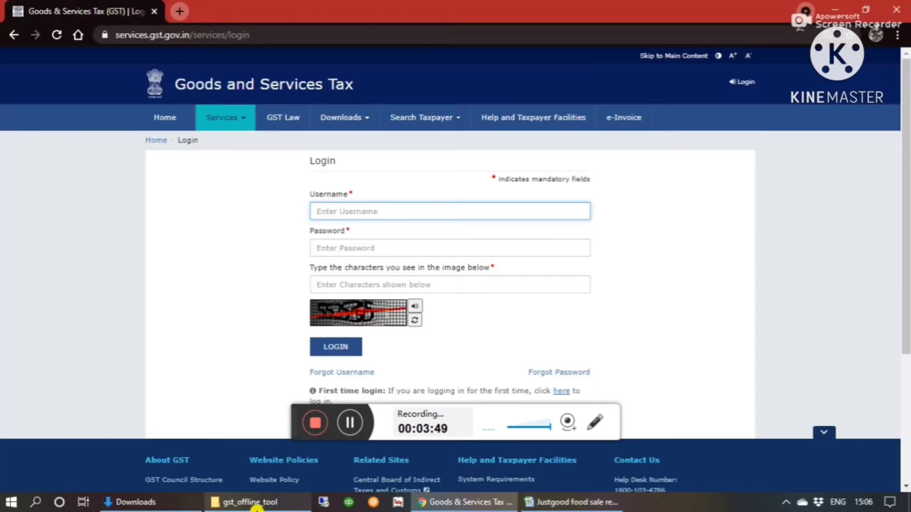
Bring up the gst_offline_tool folder and examine the invoice columns of the GSTR1 template's B2B sheet, from Invoice Value back to the recipient GSTIN.
left_click(258, 503)
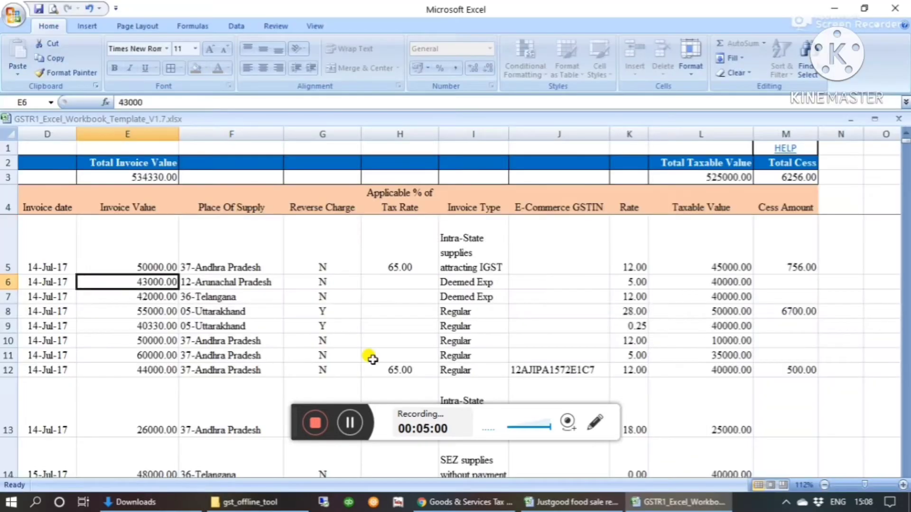
key("Down")
key("Left")
key("Left")
key("Left")
key("Left")
key("Up")
key("Up")
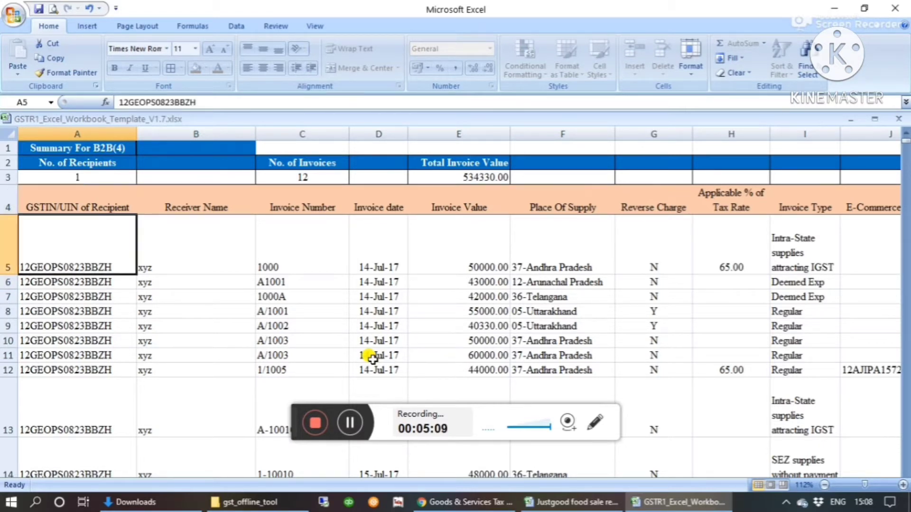
Examine the sample recipient entries down the B2B sheet, starting from the first invoice row.
key("Right")
key("shift+Right")
key("Left")
key("Down")
key("Down")
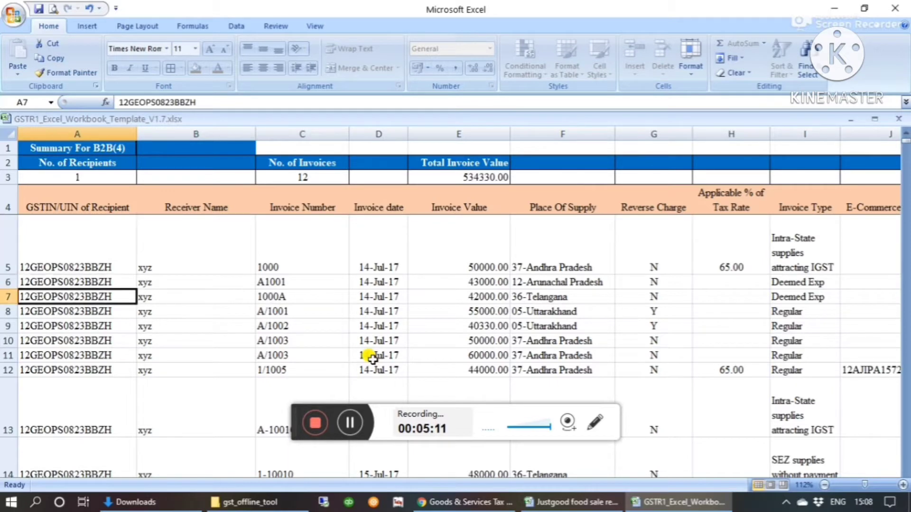
key("Up")
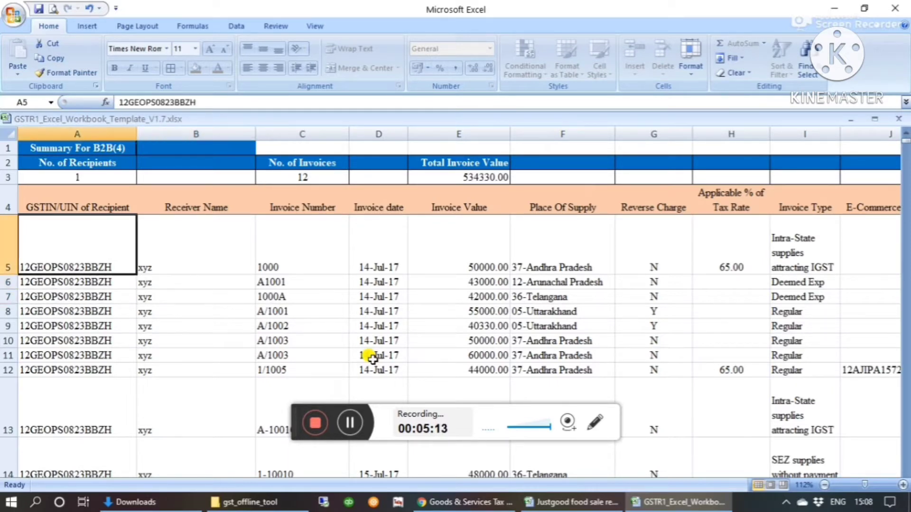
key("Down")
key("Down")
key("Down")
key("Down")
key("Down")
key("Down")
key("Down")
key("Down")
key("Down")
key("Down")
key("Down")
key("Down")
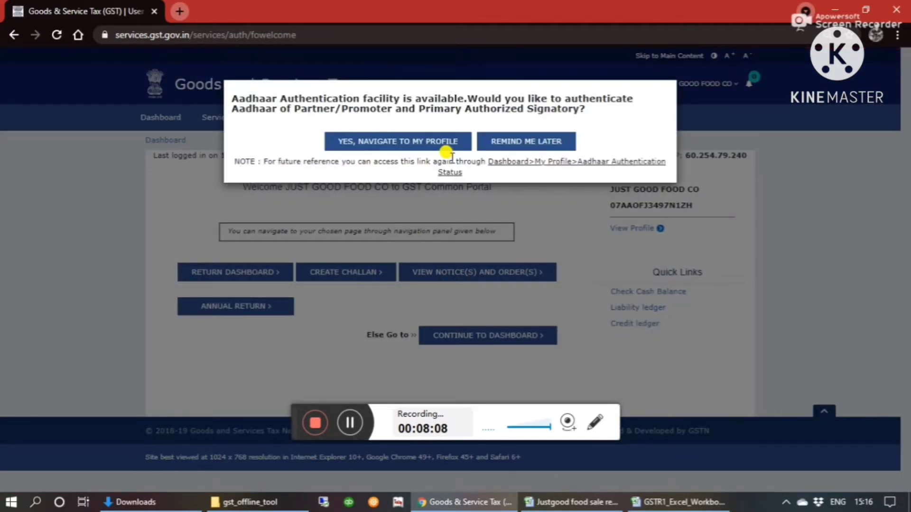
Postpone the Aadhaar authentication, open the return dashboard and search the returns for March 2020-21.
left_click(515, 145)
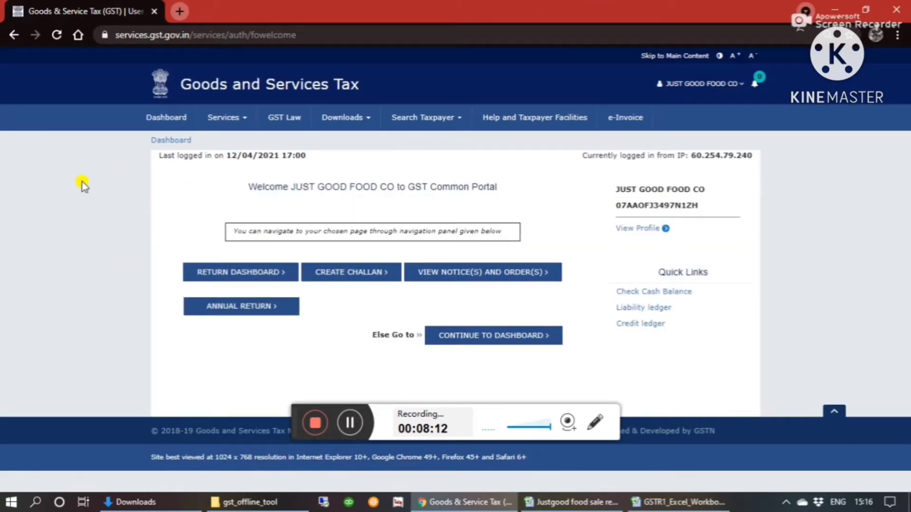
left_click(238, 273)
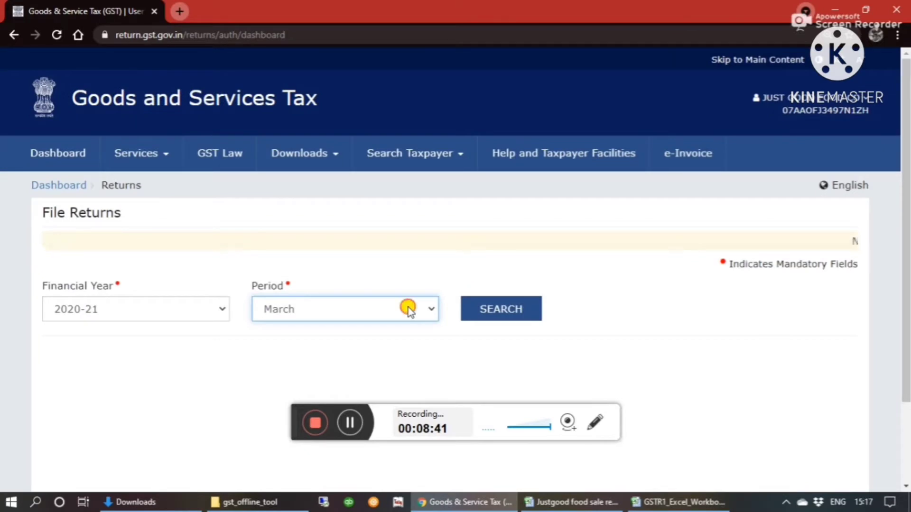
left_click(408, 310)
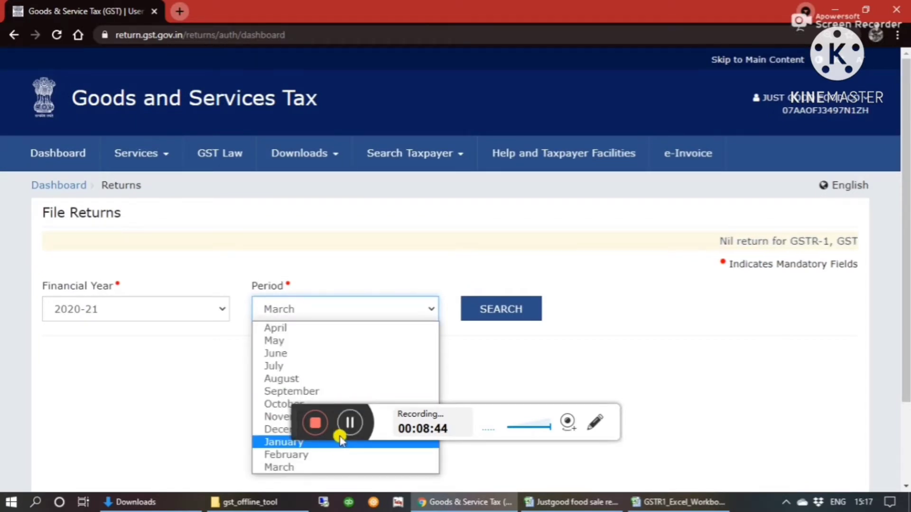
left_click(310, 468)
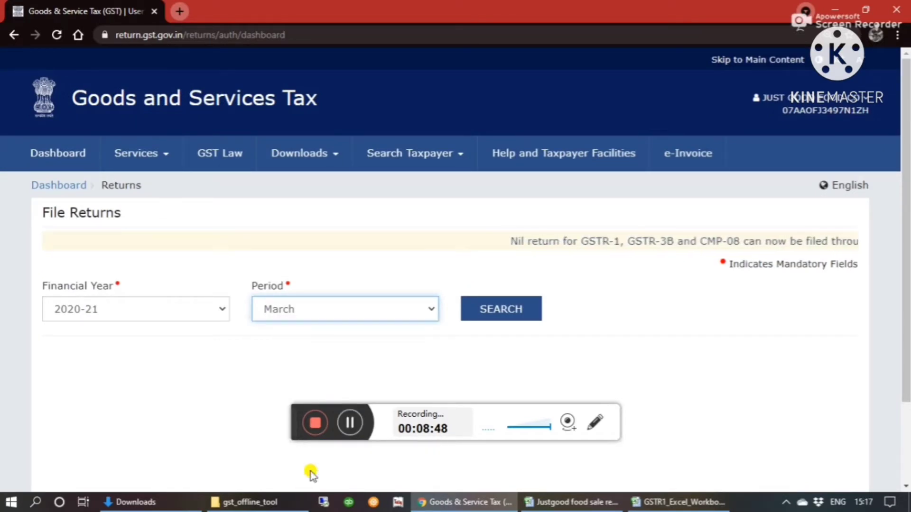
left_click(489, 317)
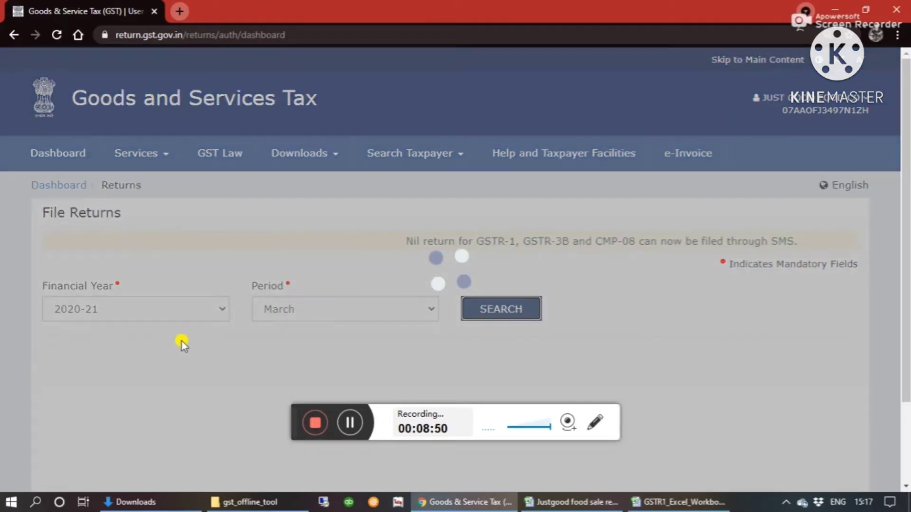
Look through the March return tiles and the GSTR-1 sections, from B2B invoices to the amended credit/debit notes.
scroll(93, 355, "down", 8)
scroll(92, 356, "up", 8)
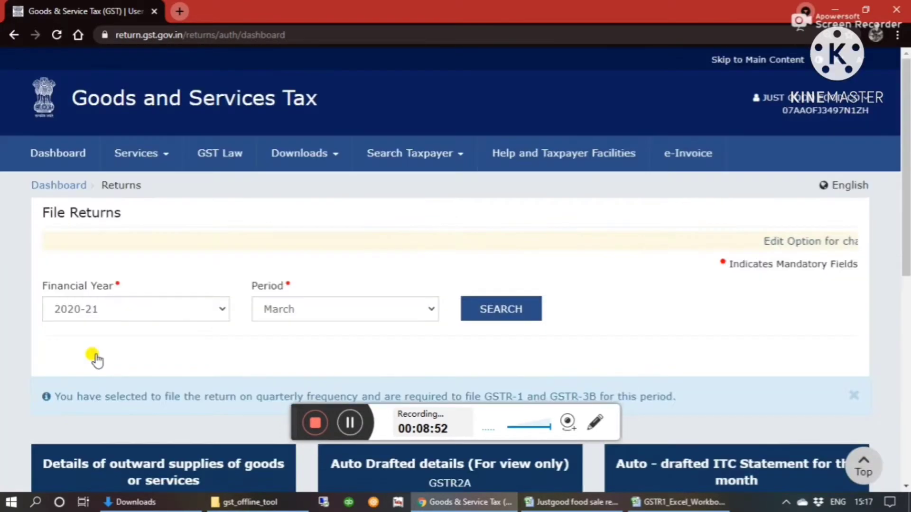
scroll(91, 352, "down", 8)
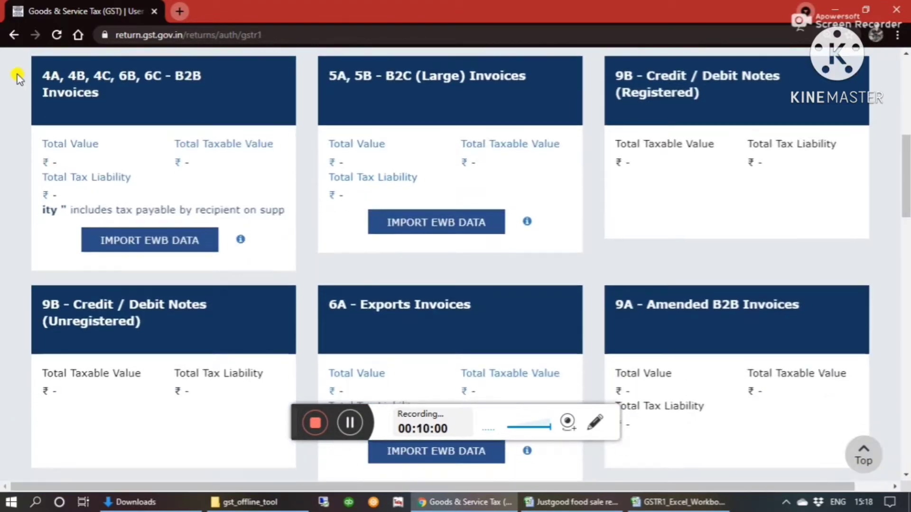
scroll(18, 75, "down", 5)
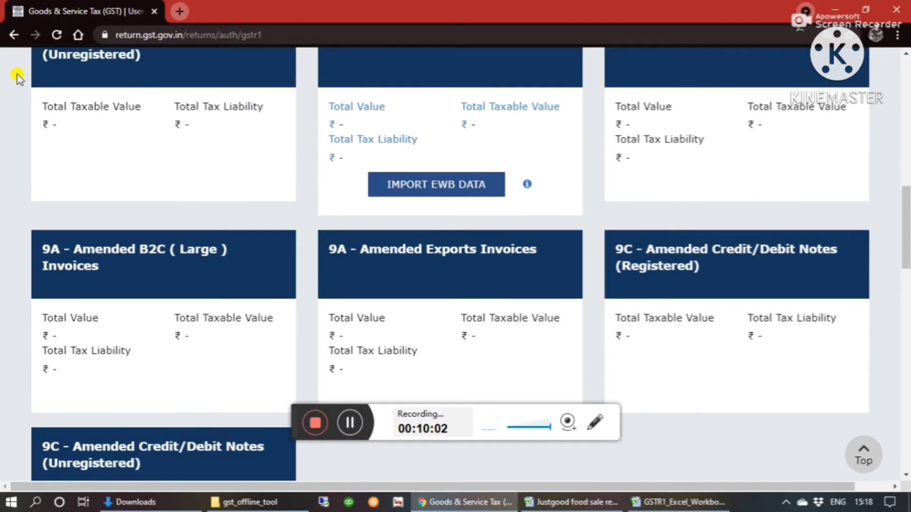
scroll(18, 75, "down", 10)
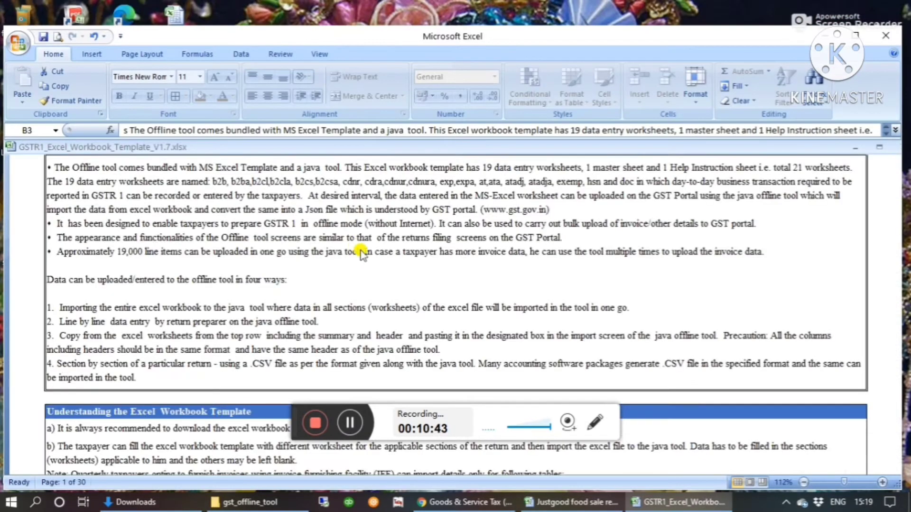
Go to the B2CS worksheet of the GSTR1_Excel_Workbook_Template_V1.7 workbook.
key("ctrl+Page_Down")
key("ctrl+Page_Down")
key("ctrl+Page_Down")
key("ctrl+Page_Down")
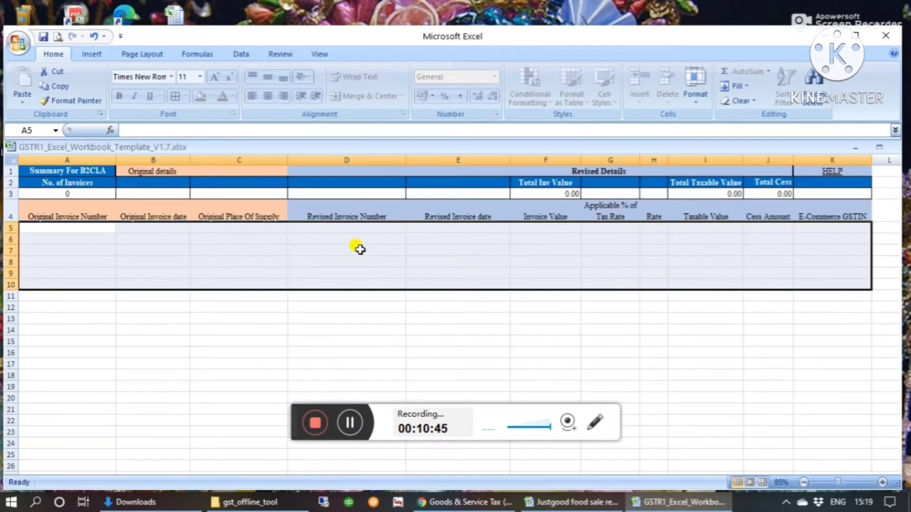
key("ctrl+Page_Down")
key("ctrl+Page_Down")
key("ctrl+Page_Up")
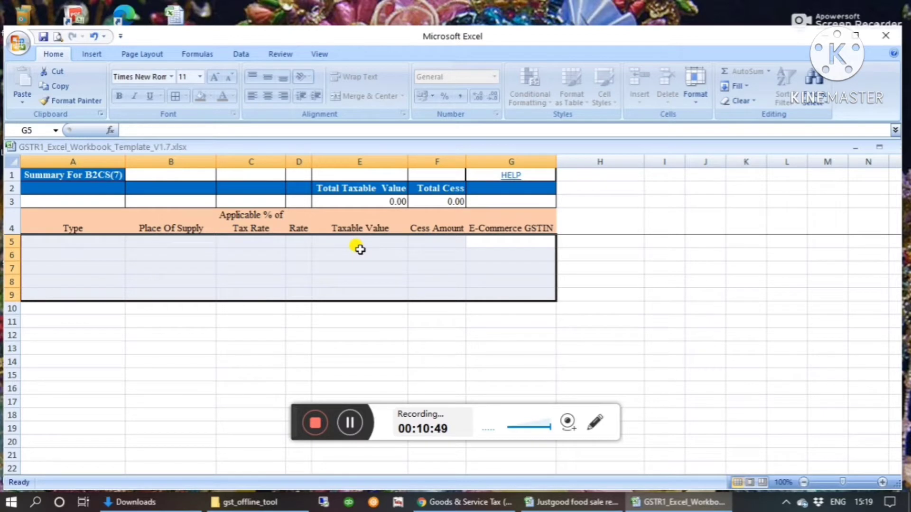
Examine the column headings of the B2CS sheet and the choices offered for Type in cell A5.
key("Up")
key("Up")
key("Down")
key("Down")
key("Left")
key("Left")
key("Left")
key("Left")
key("Left")
key("Left")
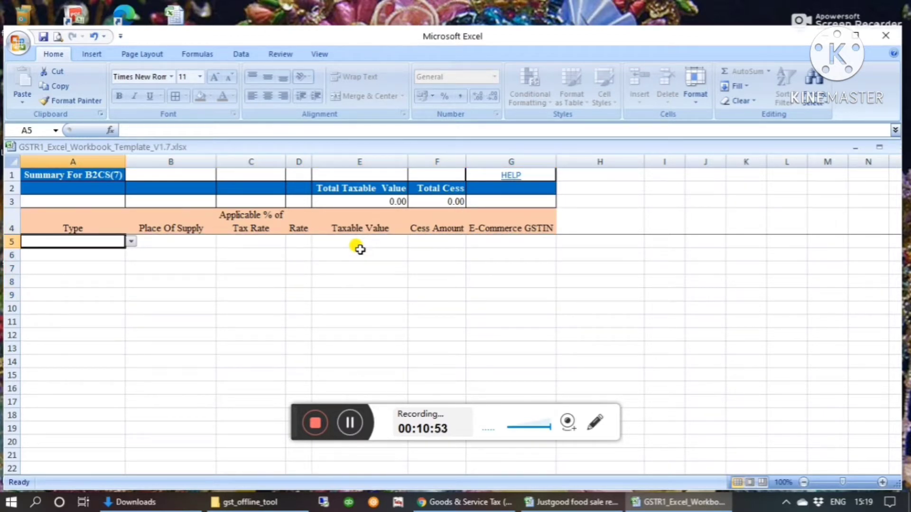
key("alt+Down")
key("Escape")
Examine the choices offered for Applicable % of Tax Rate and for Rate in row 5 of the B2CS sheet.
key("Tab")
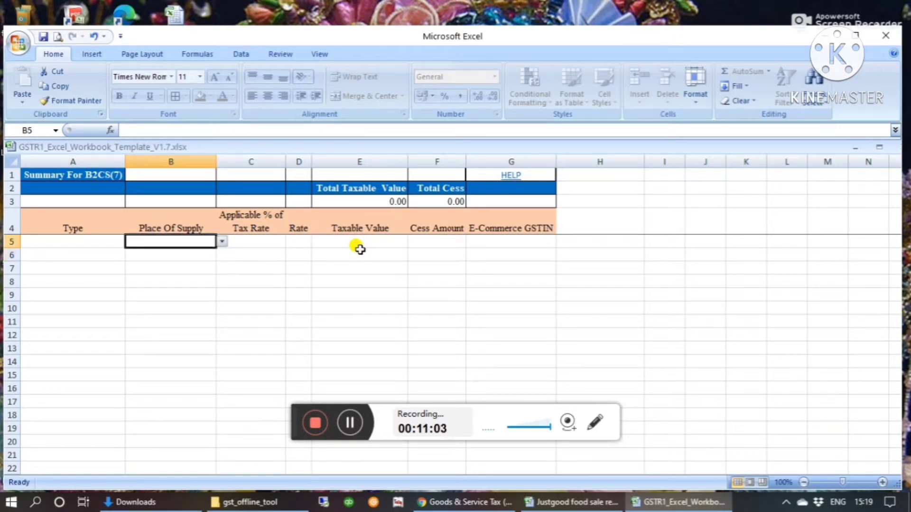
key("Right")
key("Up")
key("Down")
key("Right")
key("Left")
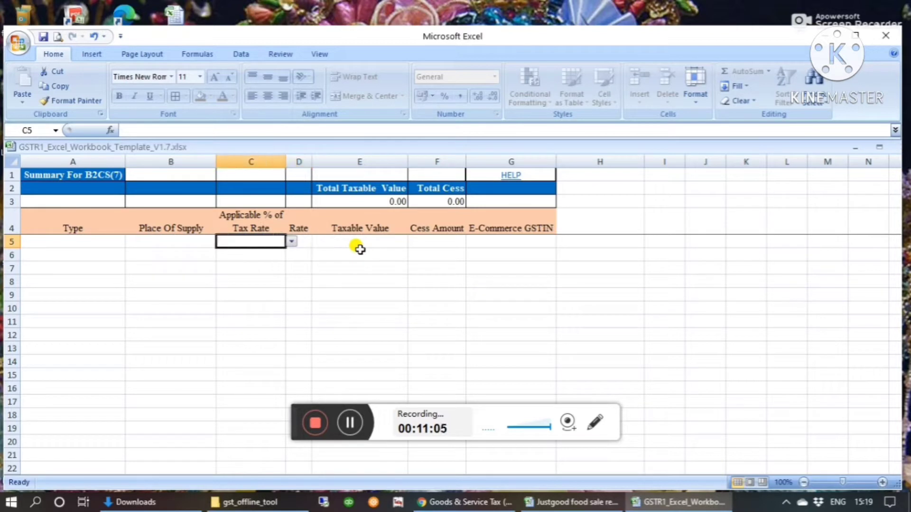
key("alt+Down")
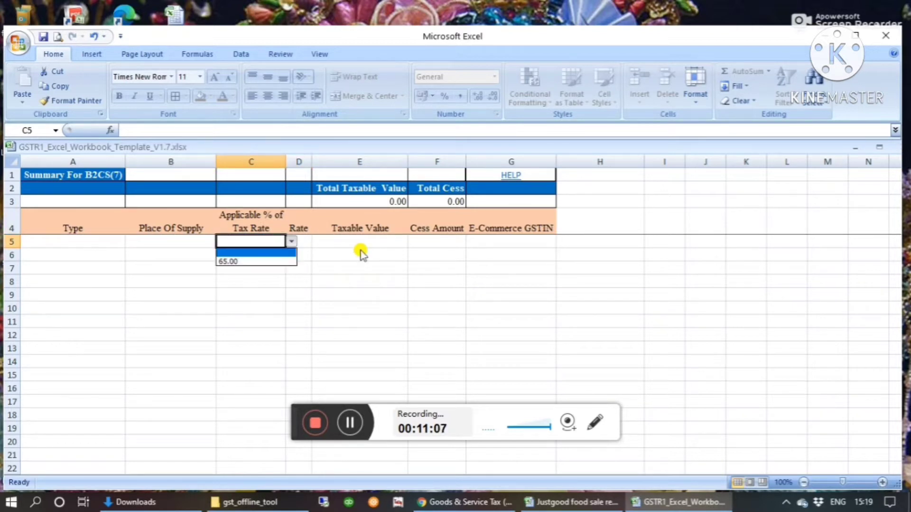
key("Escape")
key("Tab")
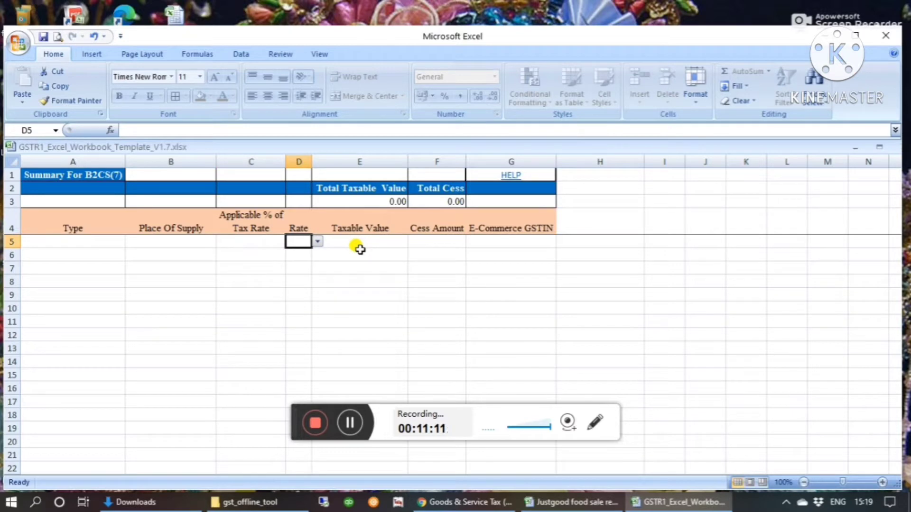
key("alt+Down")
key("Escape")
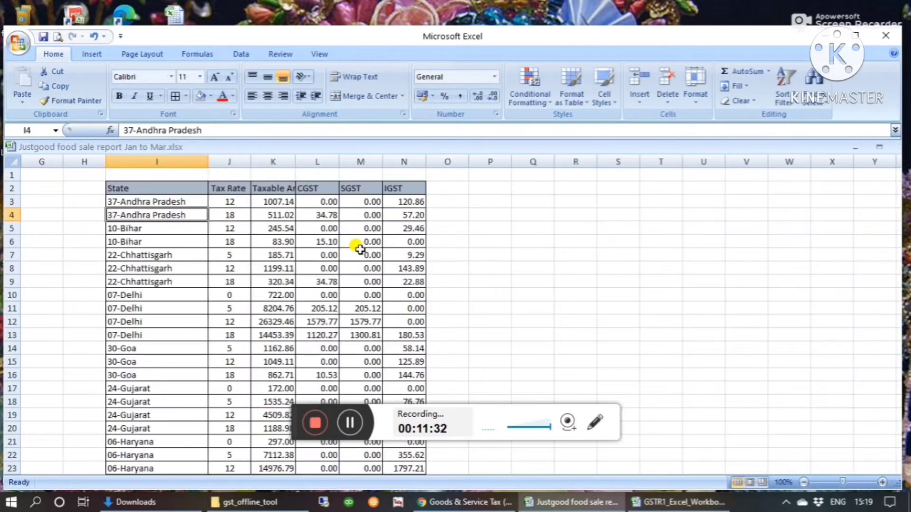
Examine the State and Tax Rate entries in the first rows of the Justgood food sale report.
key("Down")
key("Up")
key("Up")
key("Up")
key("Down")
key("Right")
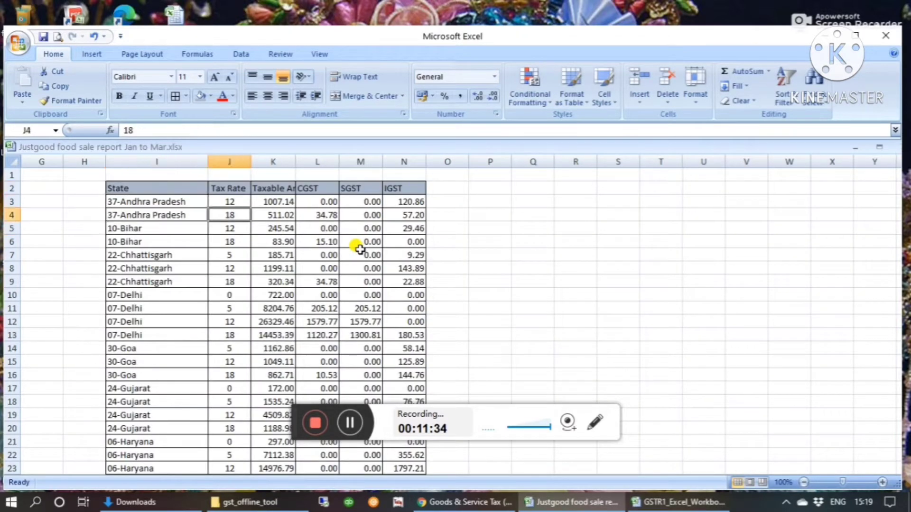
key("Down")
key("Up")
key("Up")
key("Down")
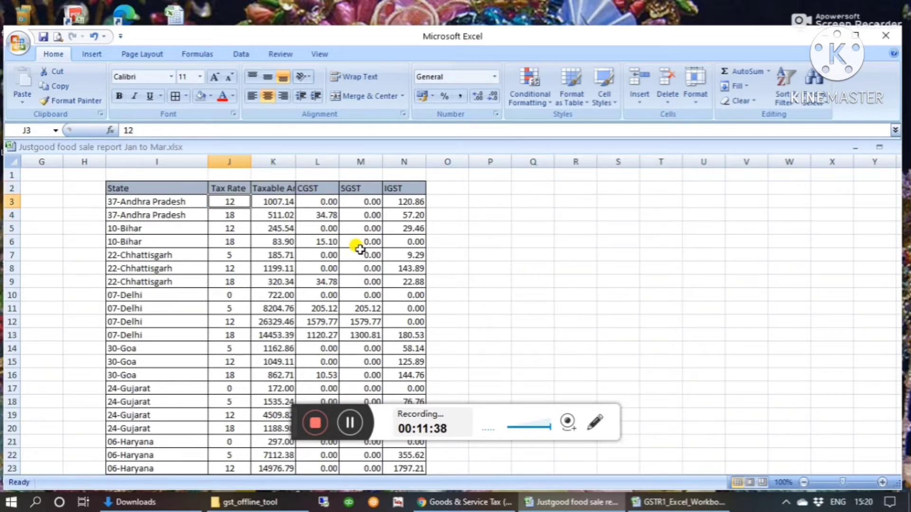
key("Down")
key("Up")
key("Left")
key("Left")
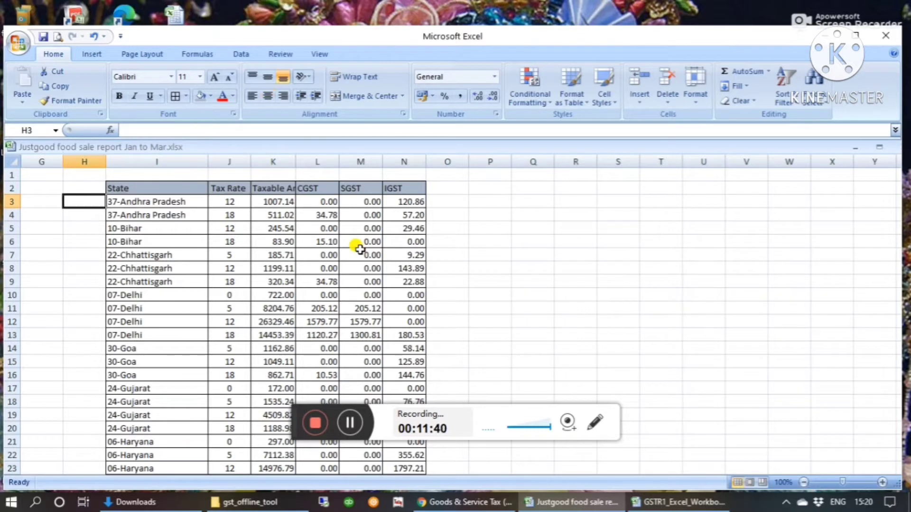
Copy the State entries in I3:I74 of the Justgood food sale report, leaving out the Grand Total row.
key("Right")
key("shift+Down")
key("shift+Down")
key("shift+Down")
key("shift+Down")
key("shift+Down")
key("shift+Down")
key("shift+Down")
key("shift+Down")
key("shift+Down")
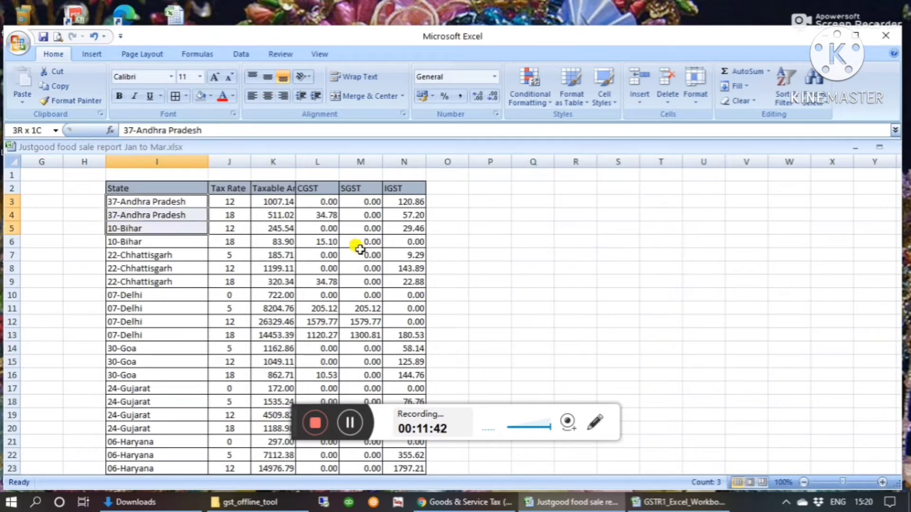
key("shift+Down")
key("shift+Down")
key("shift+Down")
key("shift+Down")
key("shift+Down")
key("shift+Down")
key("shift+Down")
key("shift+Down")
key("shift+Down")
key("shift+Down")
key("shift+Down")
key("shift+Down")
key("shift+Down")
key("shift+Down")
key("shift+Down")
key("shift+Down")
key("shift+Down")
key("shift+Down")
key("shift+Down")
key("shift+Down")
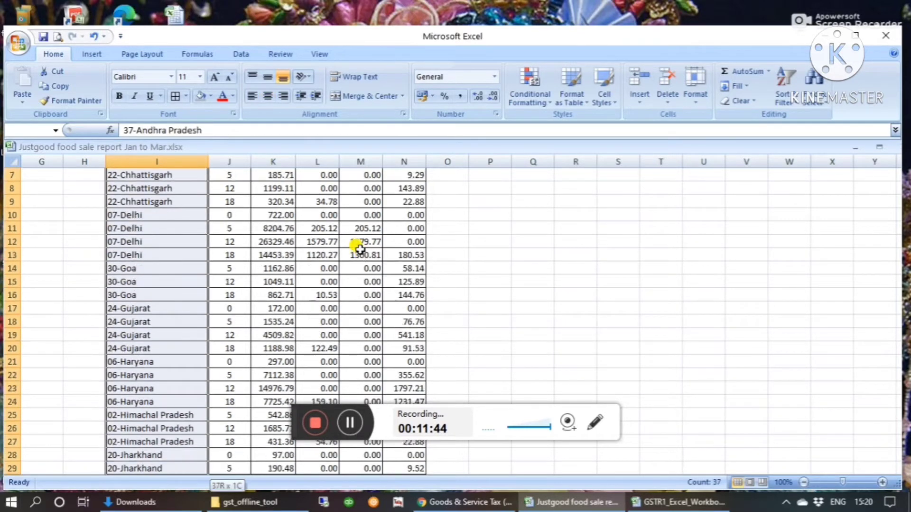
key("shift+Down")
key("shift+Down")
key("shift+Down")
key("shift+Down")
key("shift+Down")
key("shift+Down")
key("shift+Down")
key("shift+Down")
key("shift+Down")
key("shift+Down")
key("shift+Down")
key("shift+Down")
key("shift+Down")
key("shift+Down")
key("shift+Down")
key("shift+Down")
key("shift+Down")
key("shift+Down")
key("shift+Down")
key("shift+Down")
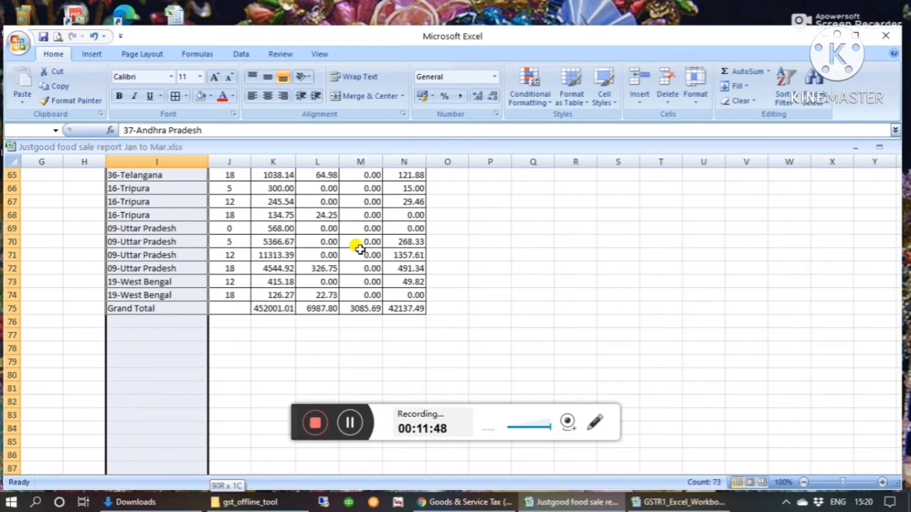
left_click_drag(200, 474, 199, 295)
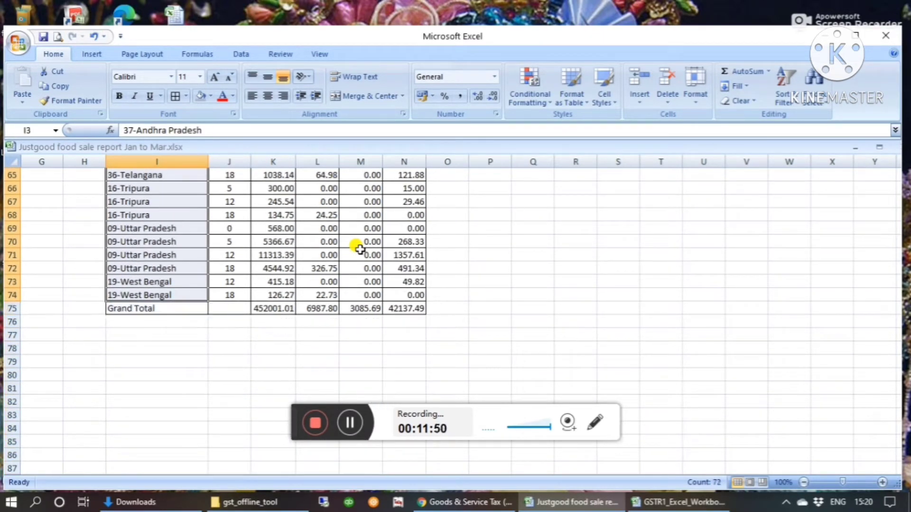
key("ctrl+c")
Paste the copied states as values only into the Place Of Supply column of the template's B2CS sheet, starting at B5.
key("ctrl+Page_Up")
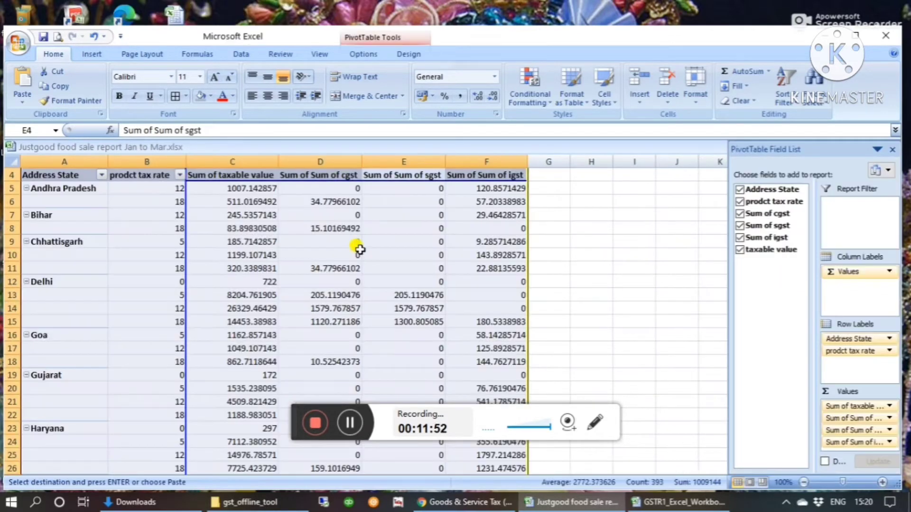
key("ctrl+Page_Down")
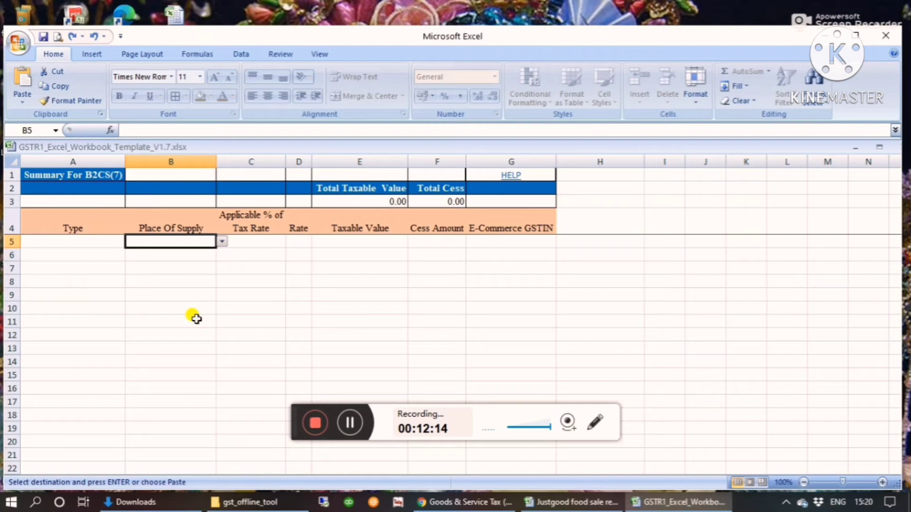
key("ctrl+alt+v")
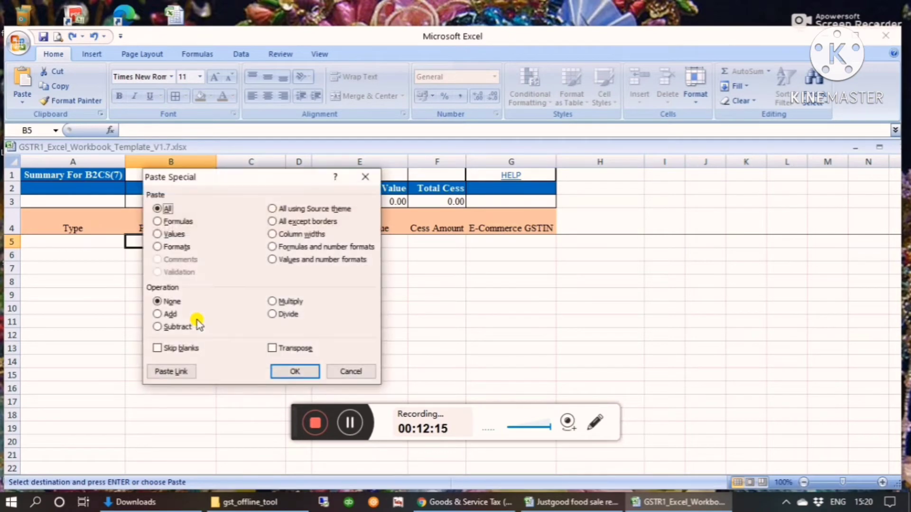
key("v")
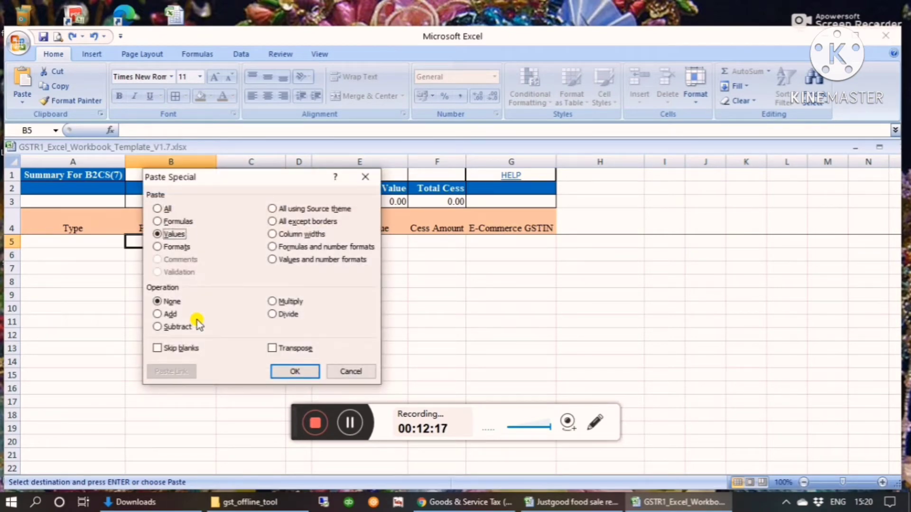
key("Return")
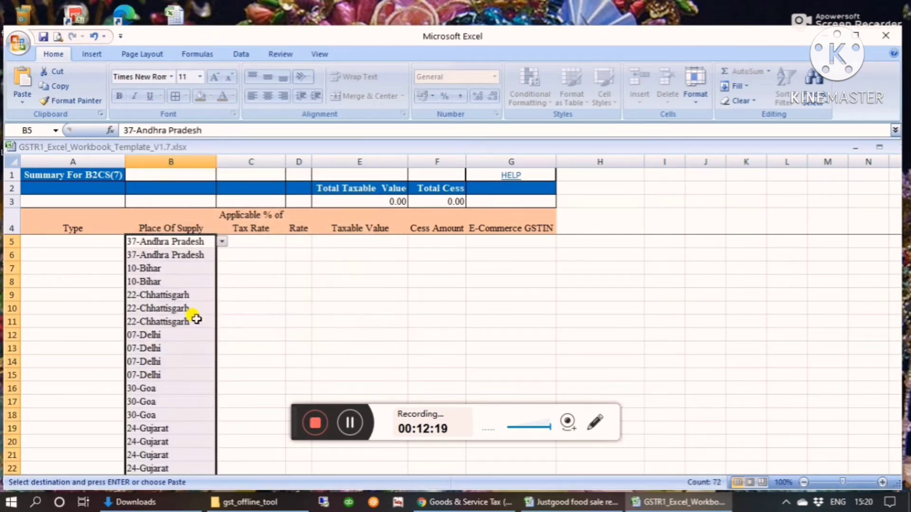
Examine the choices offered for Rate in cell D5 of the B2CS sheet.
key("Right")
key("Right")
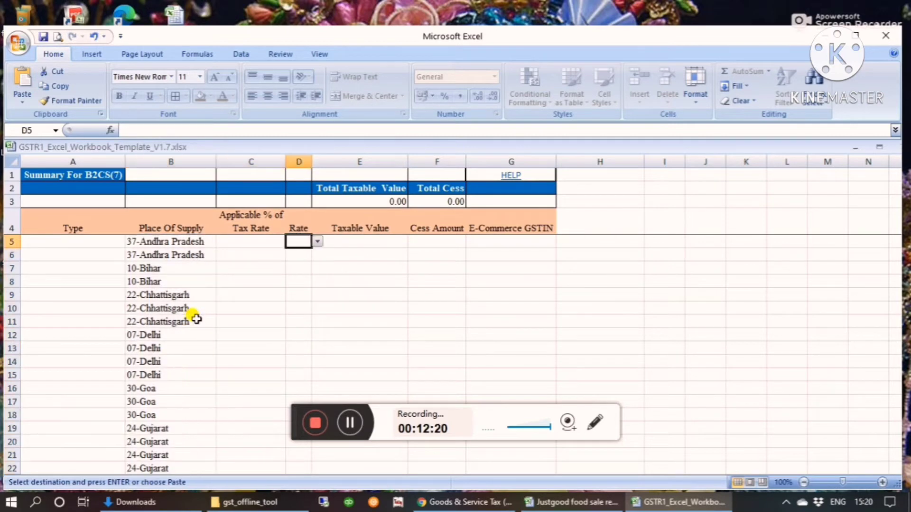
key("alt+Down")
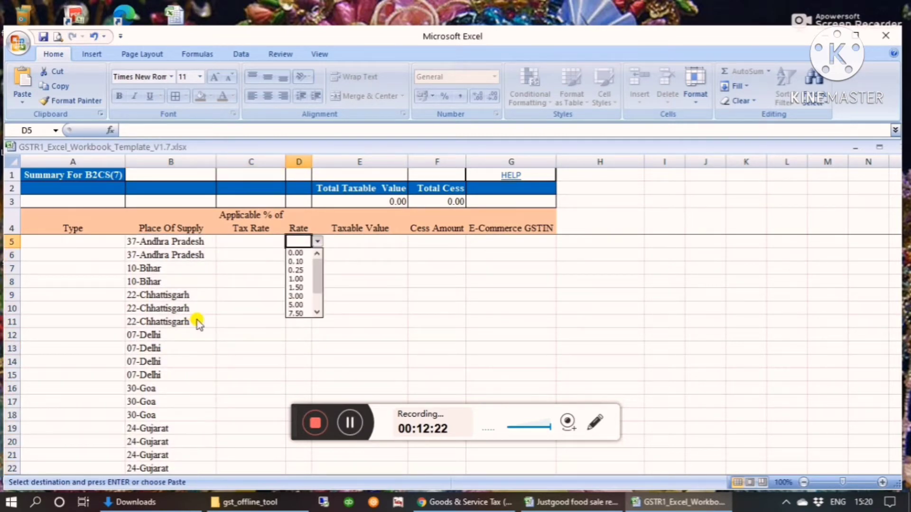
key("alt+Tab")
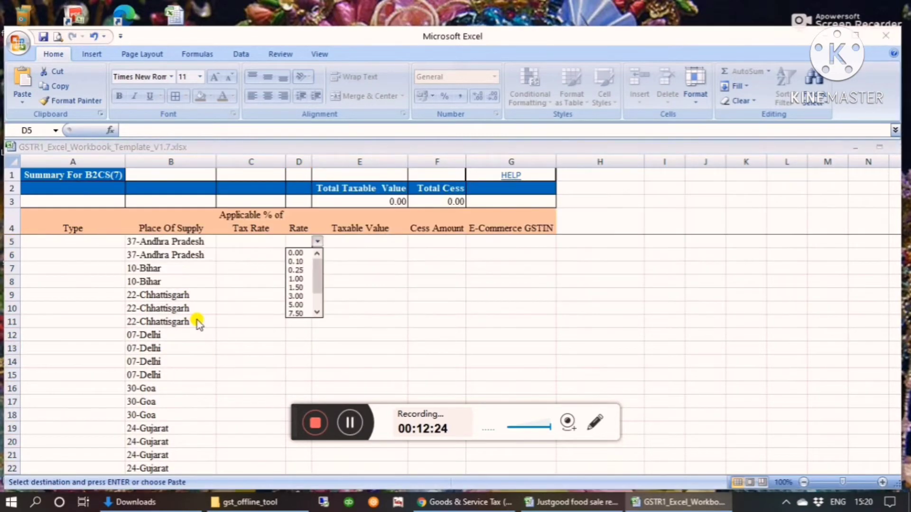
key("alt+Tab")
key("Escape")
key("Down")
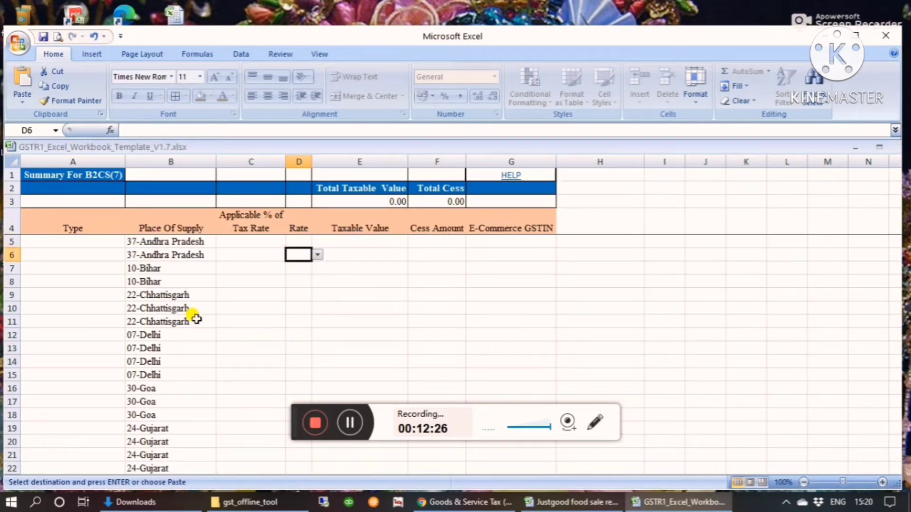
key("Up")
Copy the Tax Rate entries in J3:J74 of the Justgood food sale report, leaving out the Grand Total row.
key("alt+Tab")
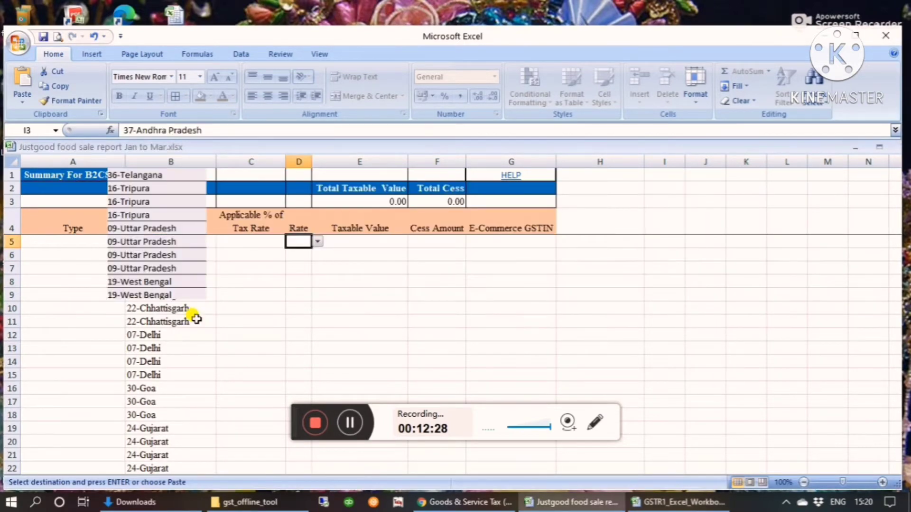
key("Down")
key("Right")
key("Up")
key("Up")
key("Down")
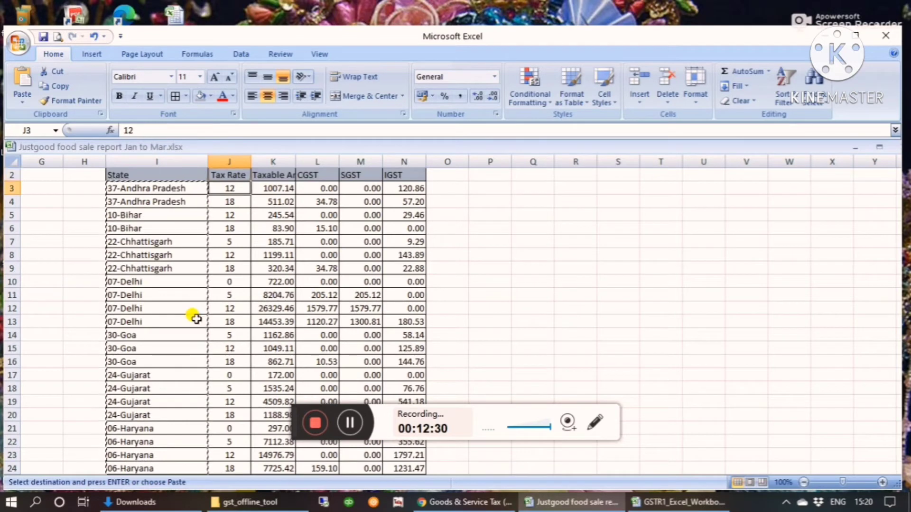
key("shift+Down")
key("shift+Down")
key("shift+Down")
key("shift+Down")
key("shift+Down")
key("shift+Down")
key("shift+Down")
key("shift+Down")
key("shift+Down")
key("shift+Down")
key("shift+Down")
key("shift+Down")
key("shift+Down")
key("shift+Down")
key("shift+Down")
key("shift+Down")
key("shift+Down")
key("shift+Down")
key("shift+Down")
key("shift+Down")
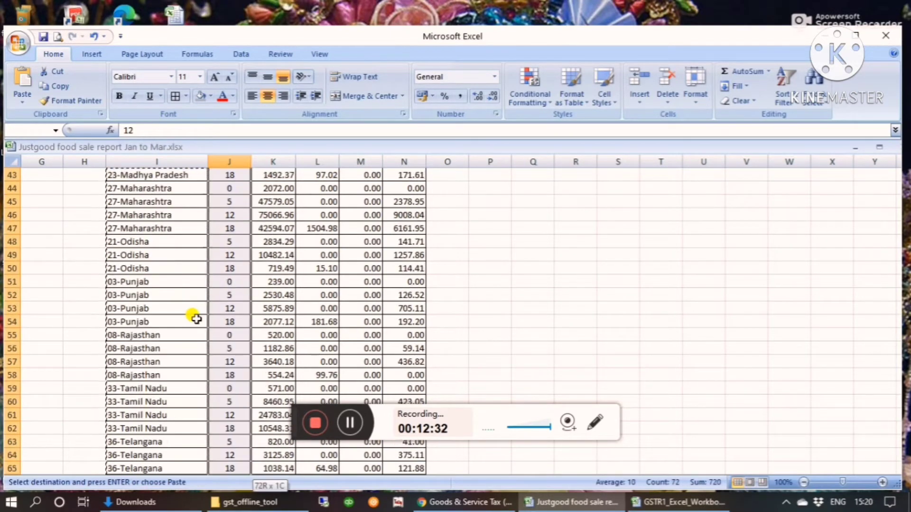
key("shift+Down")
key("shift+Down")
key("shift+Down")
key("shift+Down")
key("shift+Down")
key("shift+Down")
key("shift+Down")
key("shift+Down")
key("shift+Down")
key("shift+Down")
key("shift+Down")
key("shift+Down")
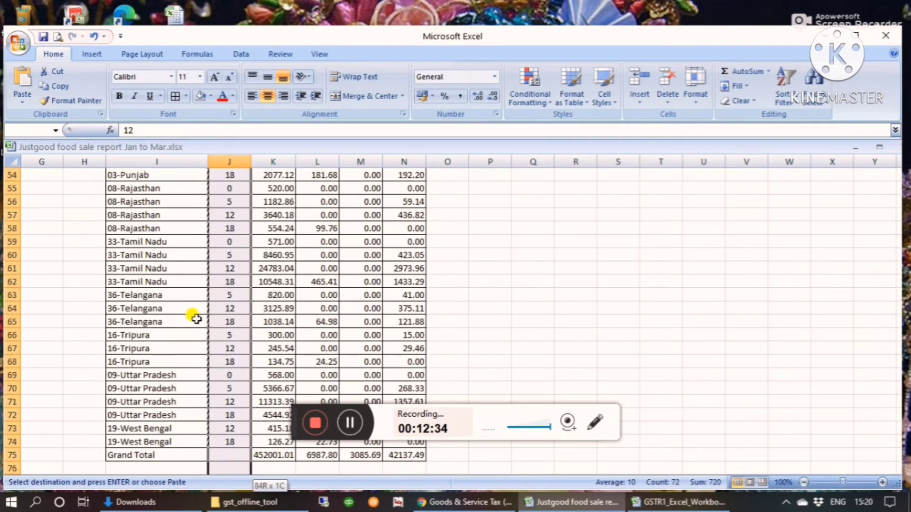
scroll(196, 319, "down", 4)
key("shift+Down")
key("shift+Down")
key("shift+Down")
key("shift+Down")
key("shift+Down")
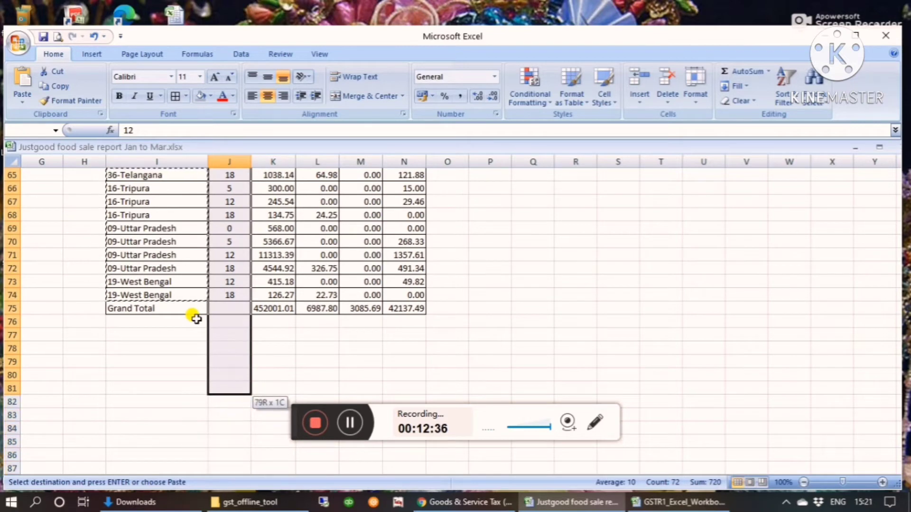
key("shift+Up")
key("shift+Up")
key("shift+Up")
key("shift+Up")
key("shift+Up")
key("shift+Up")
key("shift+Up")
key("ctrl+c")
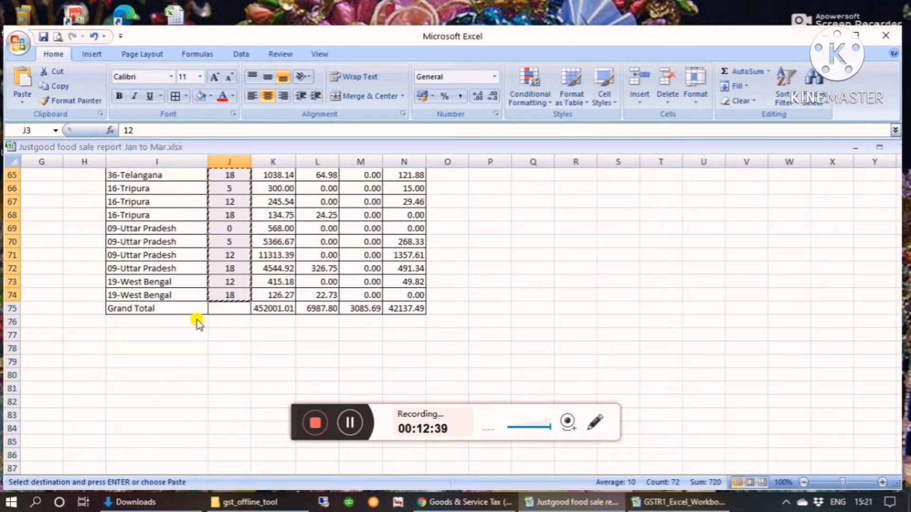
Paste the copied tax rates as values only into the Rate column of the template's B2CS sheet, starting at D5.
key("alt+Tab")
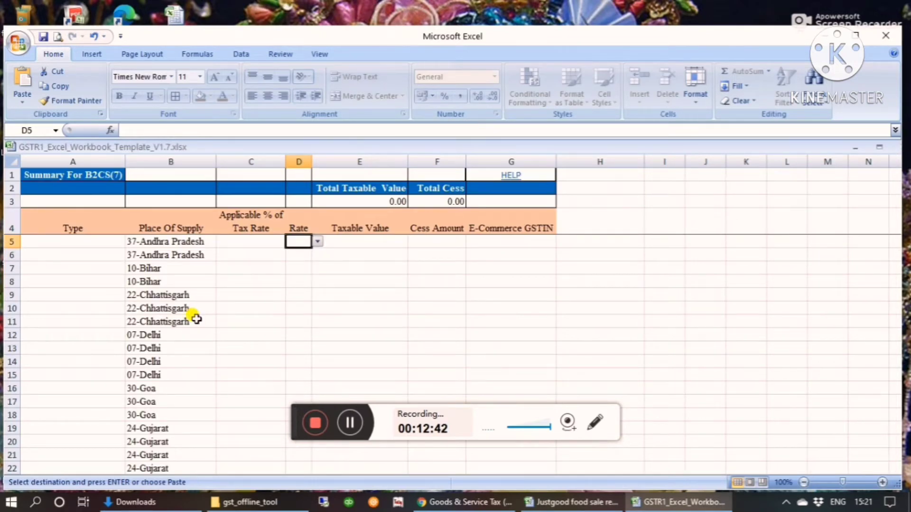
key("ctrl+alt+v")
key("Down")
key("Down")
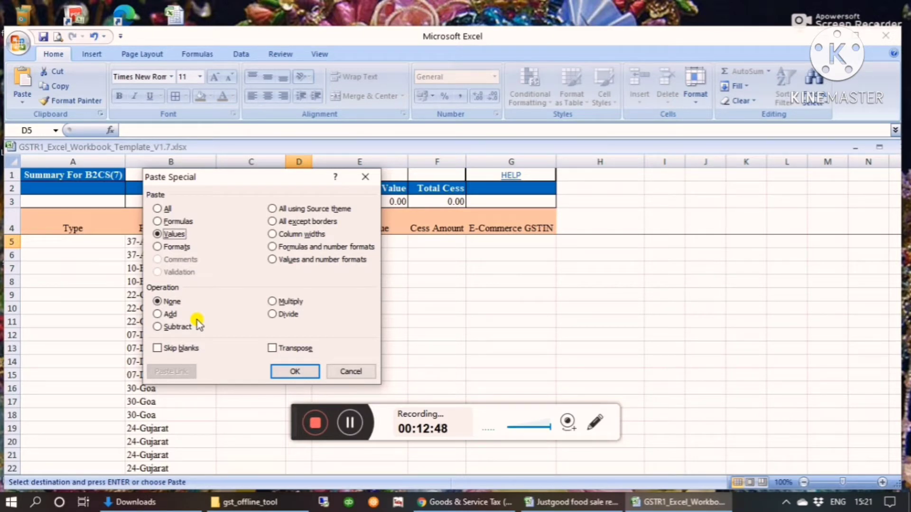
key("Return")
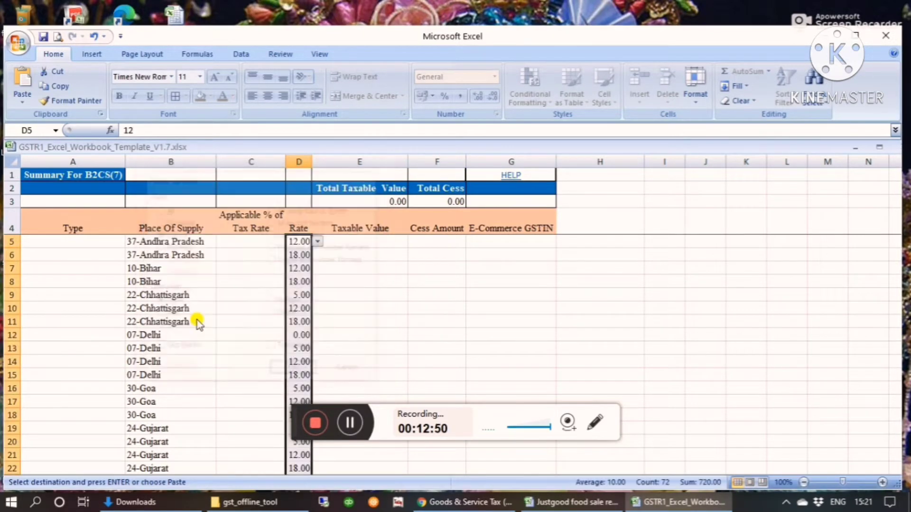
key("Left")
key("Down")
key("Down")
key("Down")
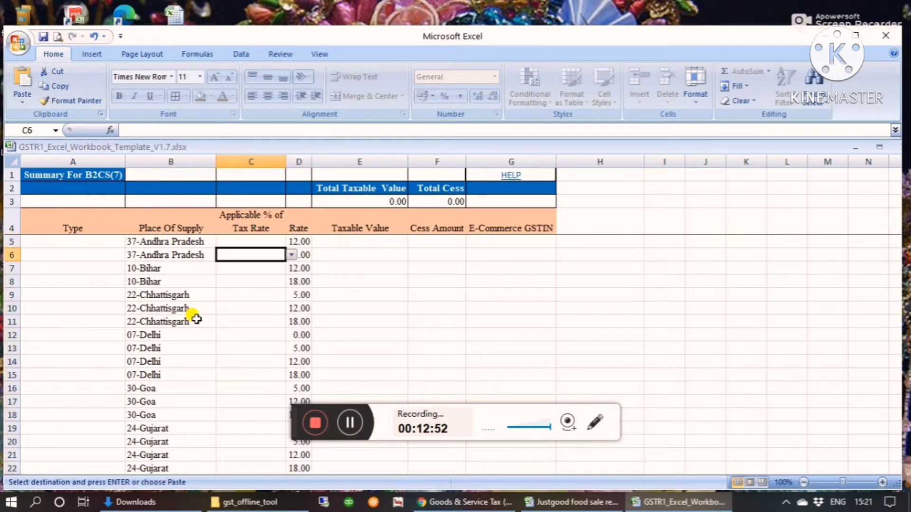
key("Up")
key("Up")
key("Right")
key("Up")
key("Up")
key("Down")
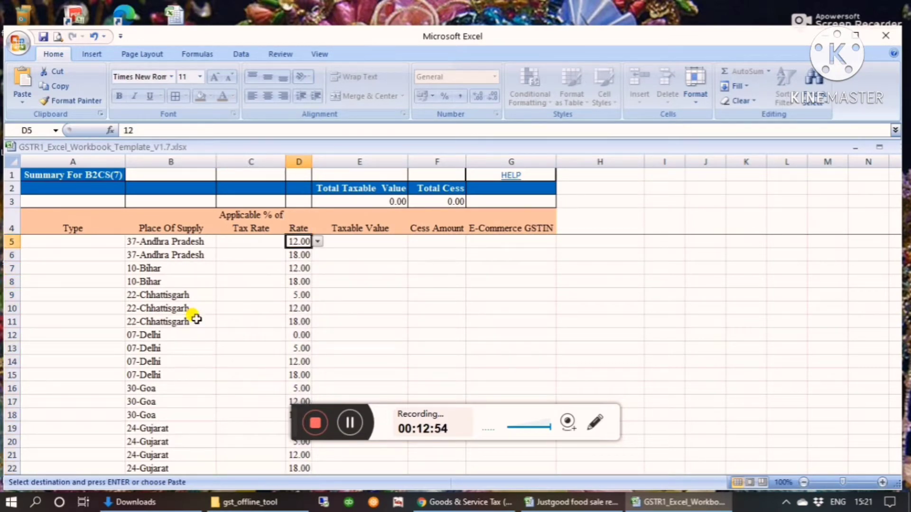
Copy the Taxable Amount entries in K3:K74 of the Justgood food sale report, leaving out the Grand Total row.
key("alt+Tab")
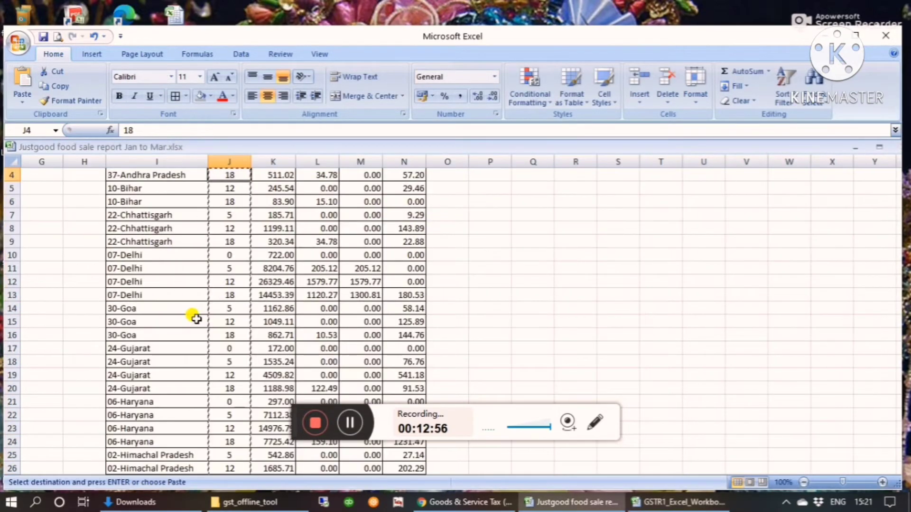
key("Up")
key("Right")
key("Up")
key("Up")
key("Down")
key("Down")
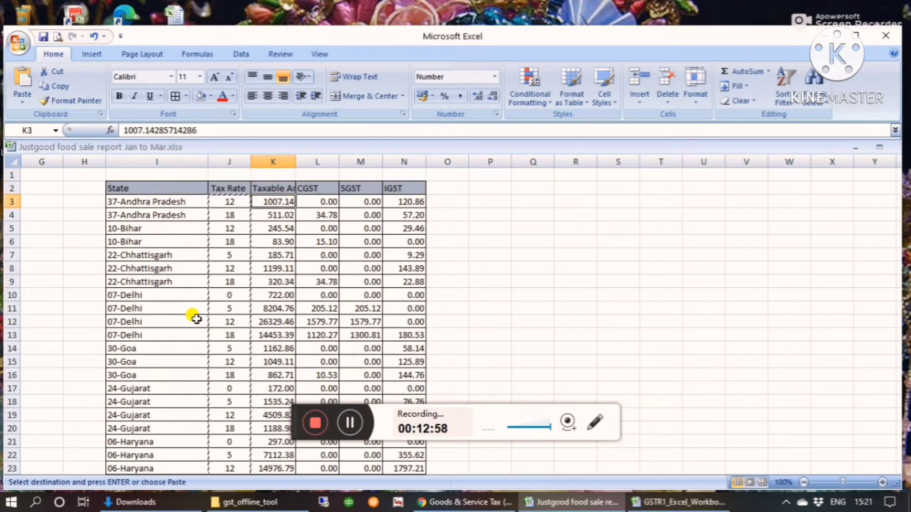
key("shift+Up")
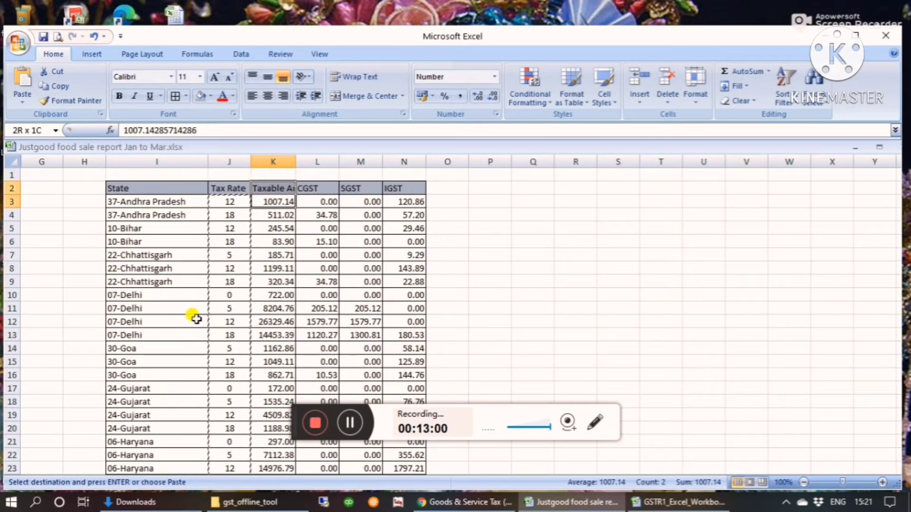
key("Up")
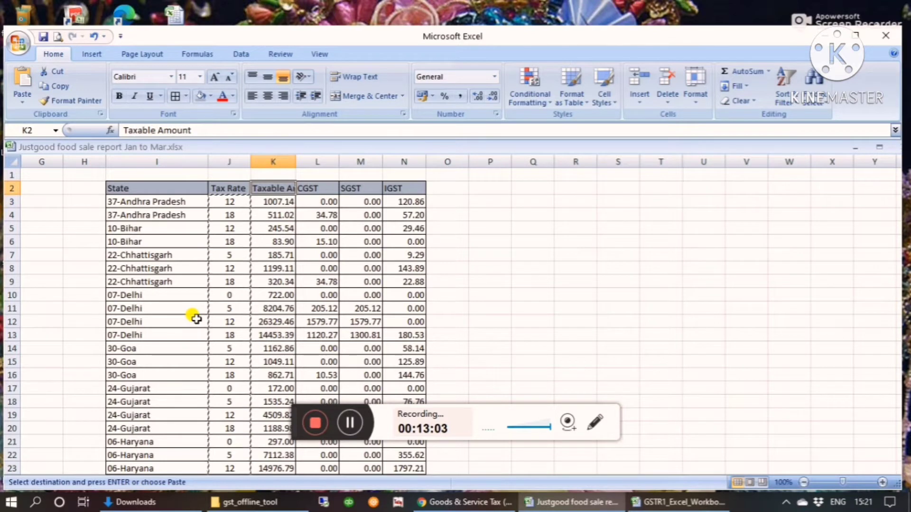
key("Down")
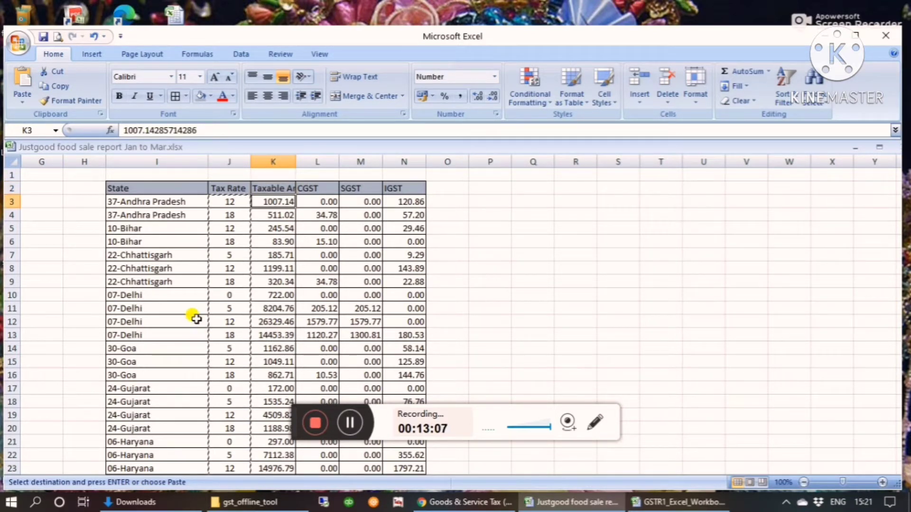
key("shift+Down")
key("shift+Down")
key("shift+Down")
key("shift+Down")
key("shift+Down")
key("shift+Down")
key("shift+Down")
key("shift+Down")
key("shift+Down")
key("shift+Down")
key("shift+Down")
key("shift+Down")
key("shift+Down")
key("shift+Down")
key("shift+Down")
key("shift+Down")
key("shift+Down")
key("shift+Down")
key("shift+Down")
key("shift+Down")
key("shift+Down")
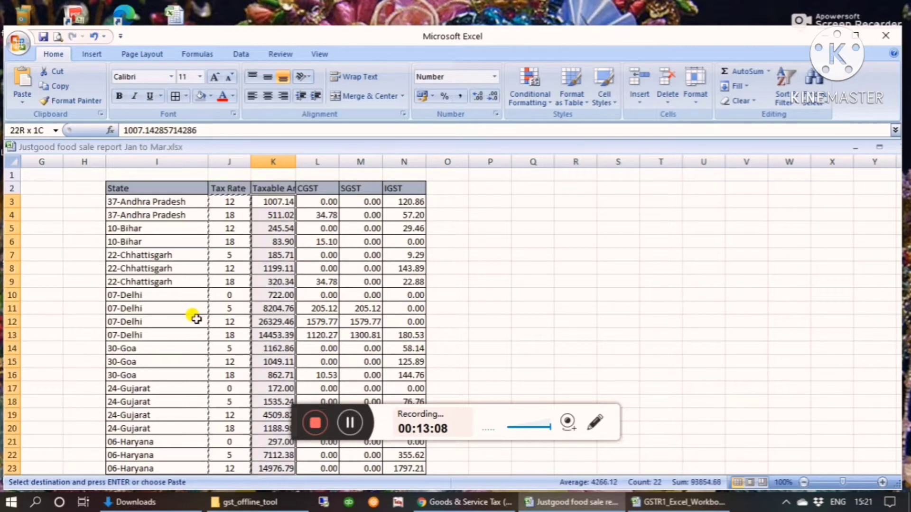
key("ctrl+shift+Down")
key("ctrl+shift+Up")
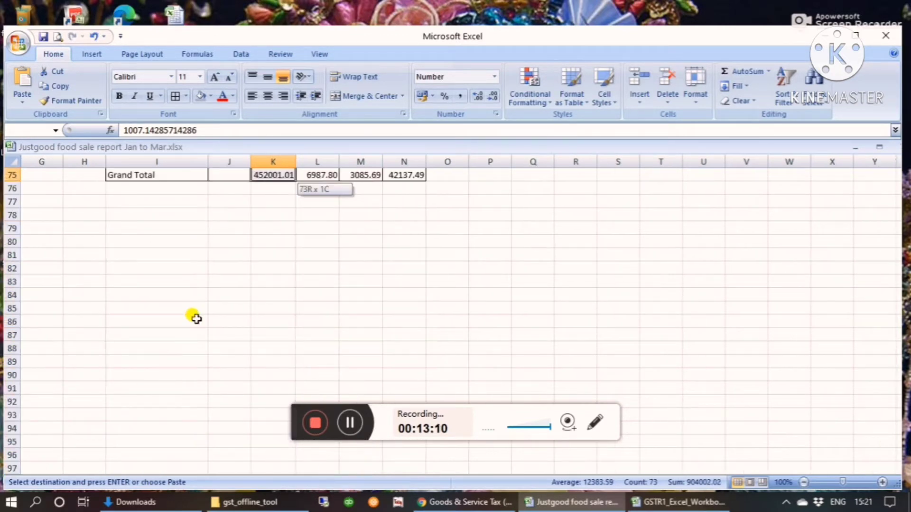
key("shift+Up")
key("ctrl+c")
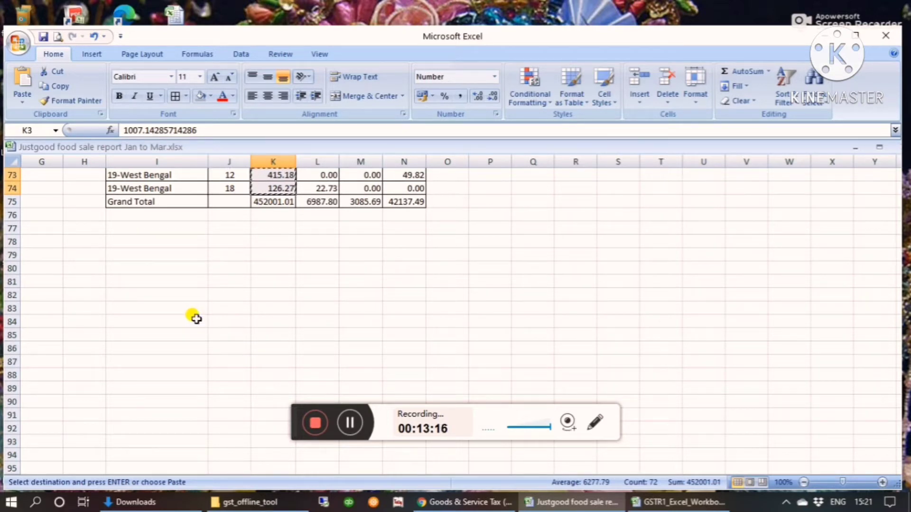
Paste the copied taxable amounts as values only into the Taxable Value column of the template's B2CS sheet, starting at E5.
key("alt+Tab")
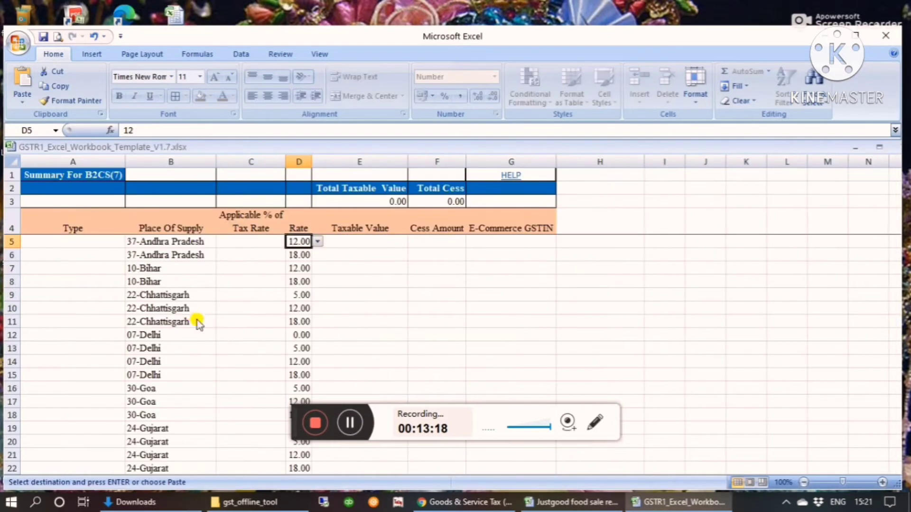
key("Right")
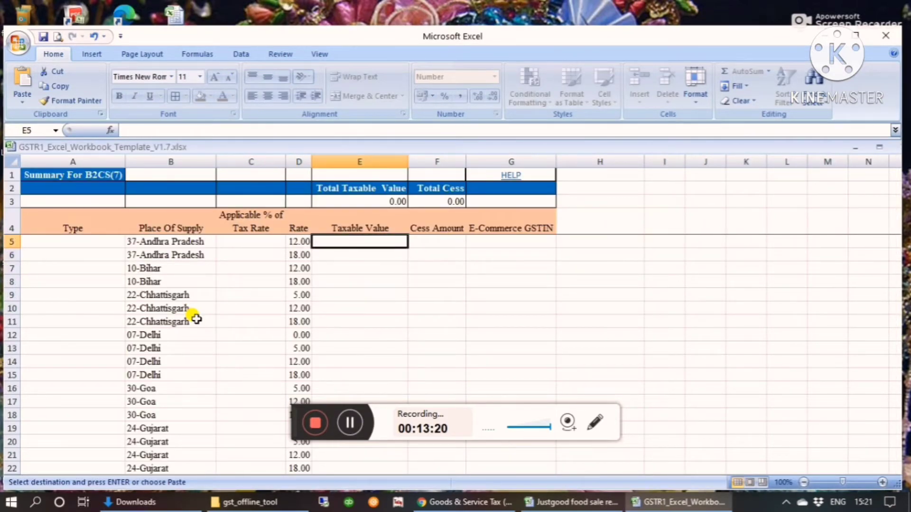
key("ctrl+alt+v")
key("v")
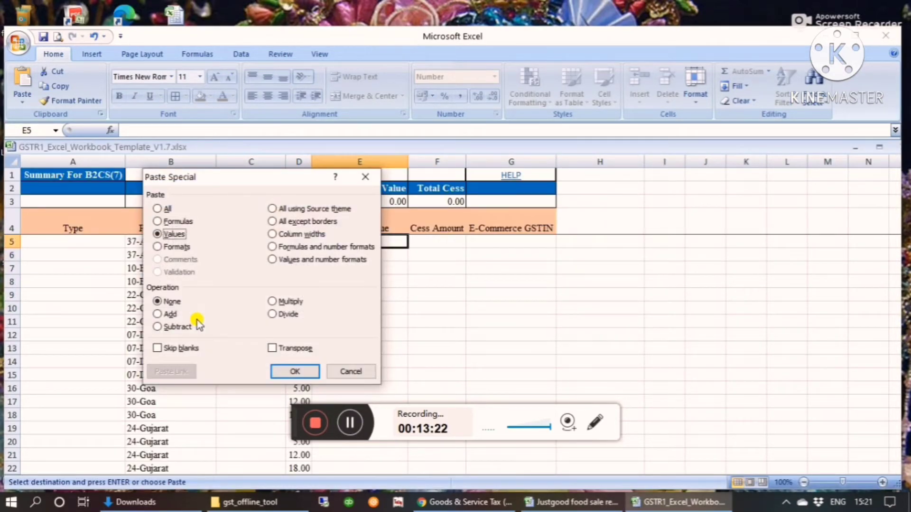
key("Return")
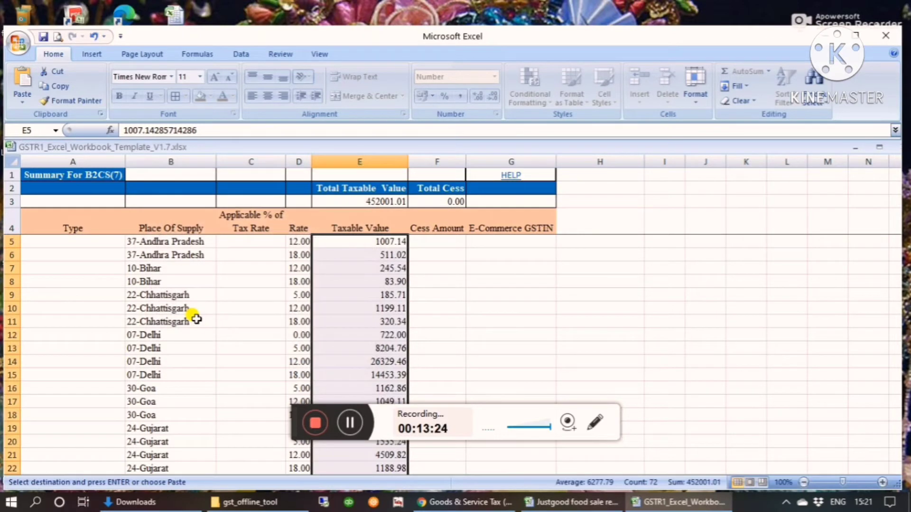
Review the pasted entries in the Taxable Value column and the Total Taxable Value in cell E3 of the B2CS sheet.
key("Down")
key("Down")
key("Down")
key("Down")
key("Down")
key("Down")
key("Down")
key("Down")
key("Down")
key("Down")
key("Down")
key("Down")
key("Down")
key("Down")
key("Down")
key("Down")
key("Down")
key("Down")
key("Down")
key("Down")
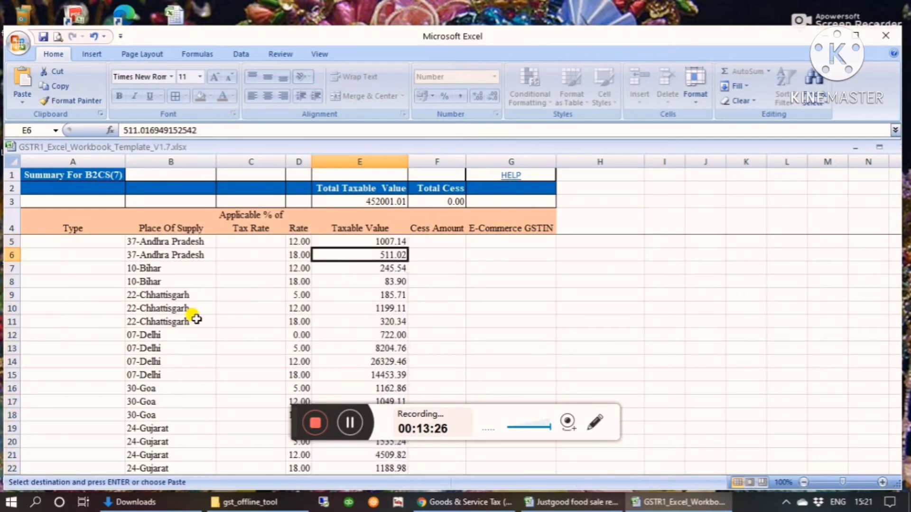
key("Up")
key("Up")
key("Up")
key("Up")
key("Up")
key("Up")
key("Up")
key("Up")
key("Up")
key("Up")
key("Up")
key("Up")
key("Up")
key("Up")
key("Up")
key("Up")
key("Up")
key("Up")
key("Up")
key("Up")
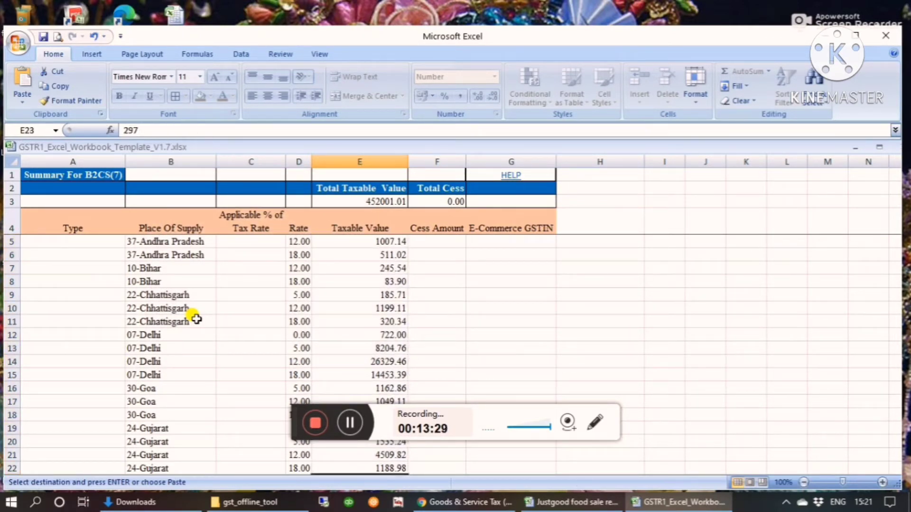
key("Down")
key("Down")
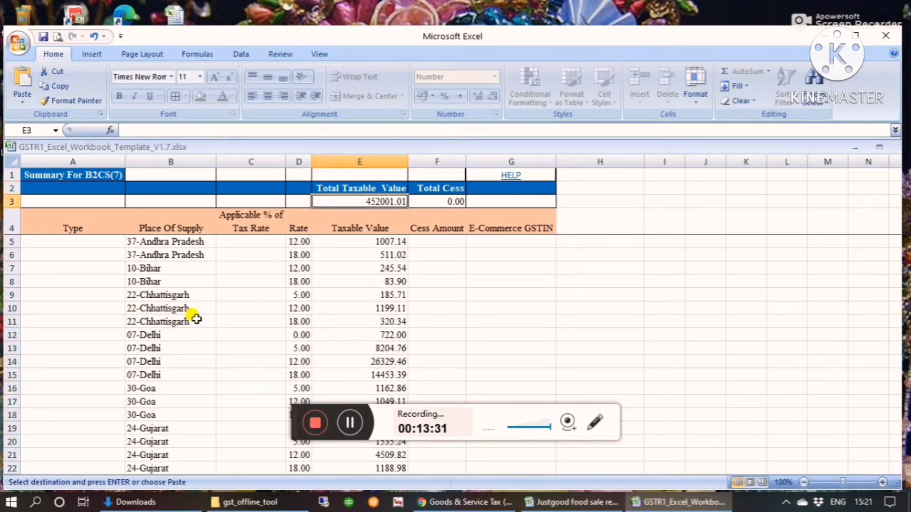
Check the Taxable Amount Grand Total in K75 of the Justgood food sale report against the template's Total Taxable Value.
key("alt+Tab")
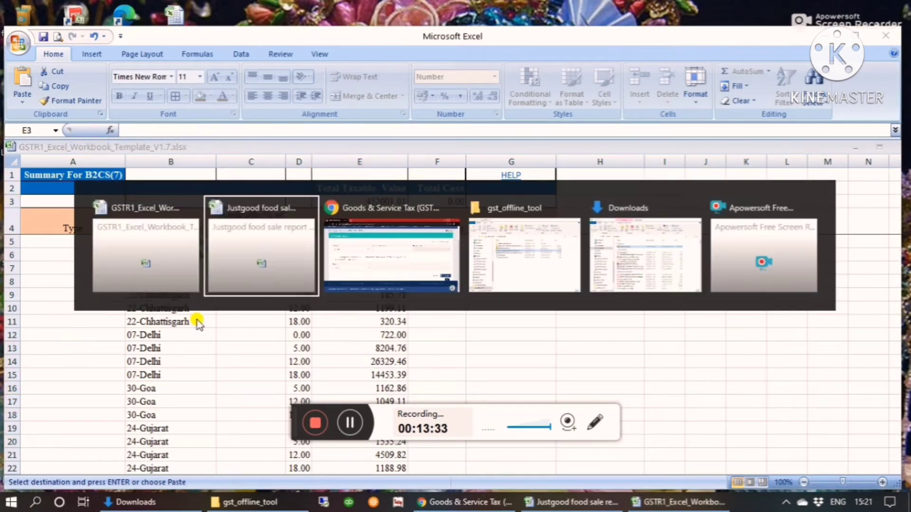
key("Down")
key("ctrl+Down")
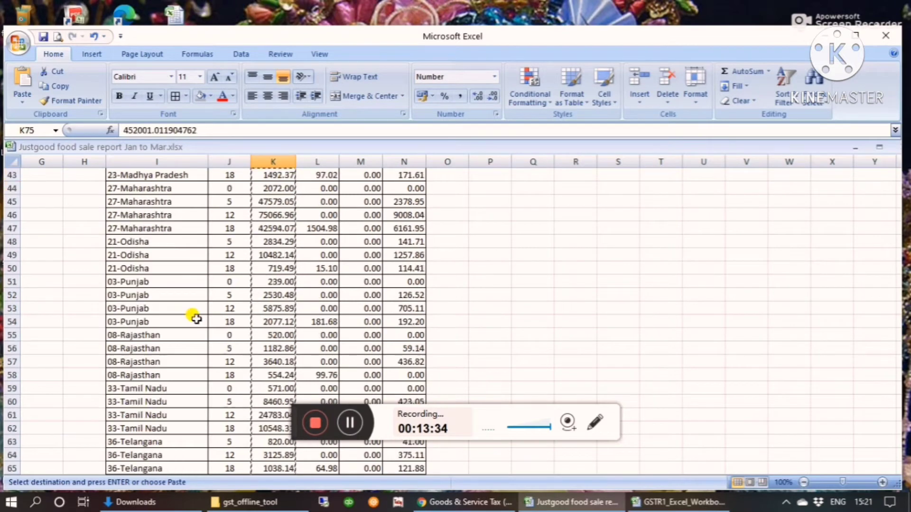
key("Down")
key("Down")
key("Down")
key("Down")
key("Down")
key("Down")
key("Down")
key("Down")
key("Down")
key("Down")
key("Down")
key("Down")
key("Down")
key("Down")
key("Down")
key("Down")
key("Down")
key("Down")
key("Down")
key("Down")
key("Down")
key("Down")
key("Down")
key("Down")
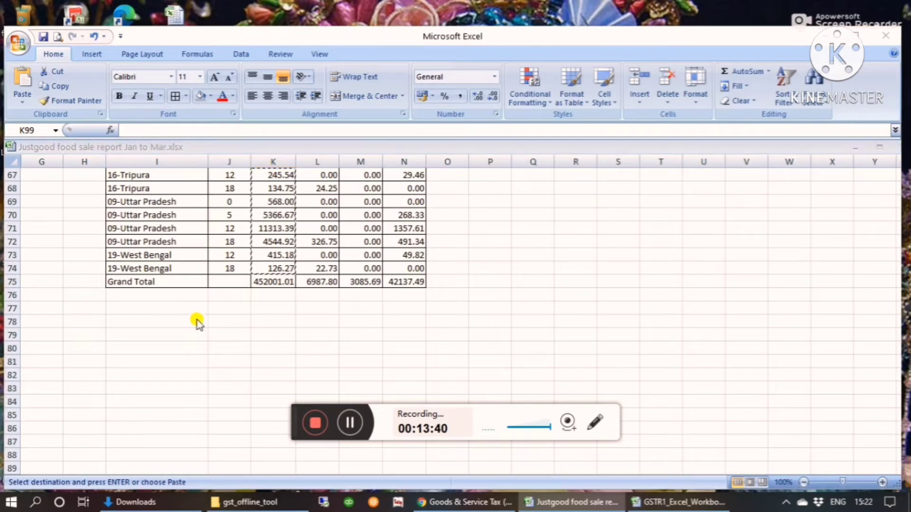
key("alt+Tab")
key("alt+Tab")
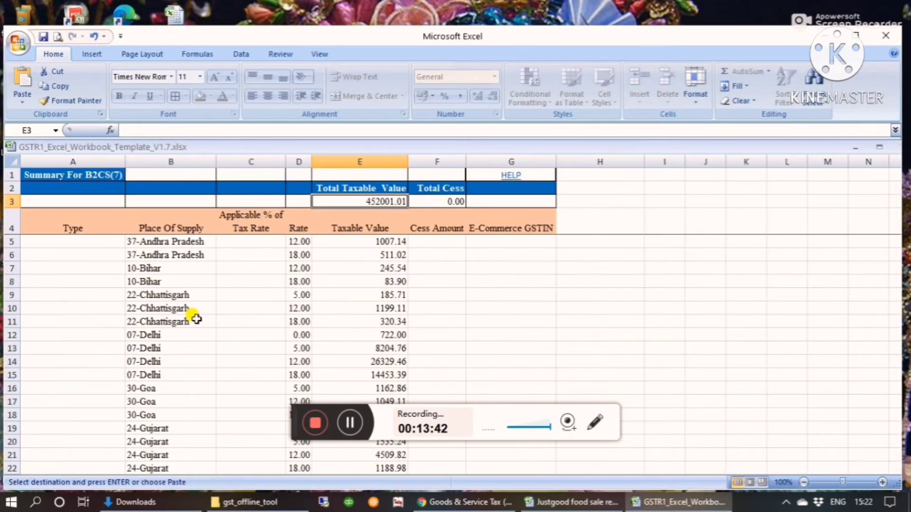
Look through the template's sheets around B2CS, including B2CLA and B2BA, back to the help instructions.
key("ctrl+Page_Up")
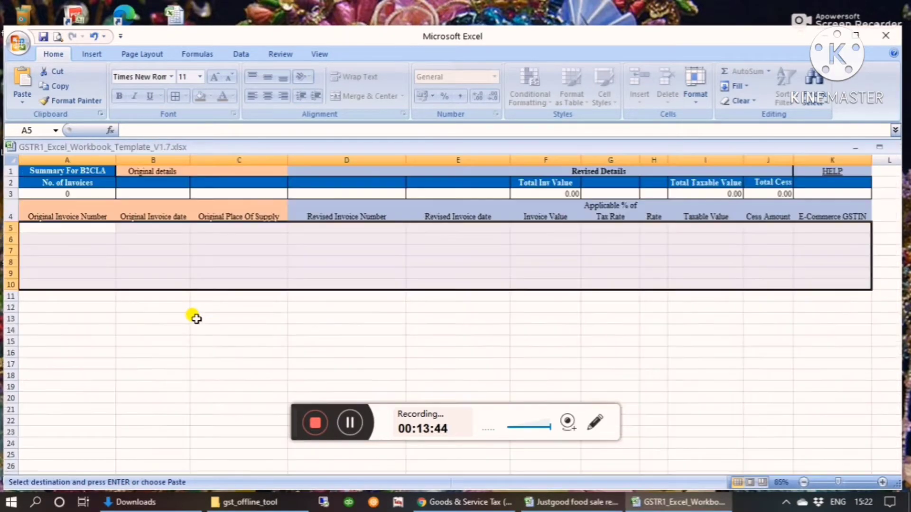
key("ctrl+Page_Up")
key("ctrl+Page_Up")
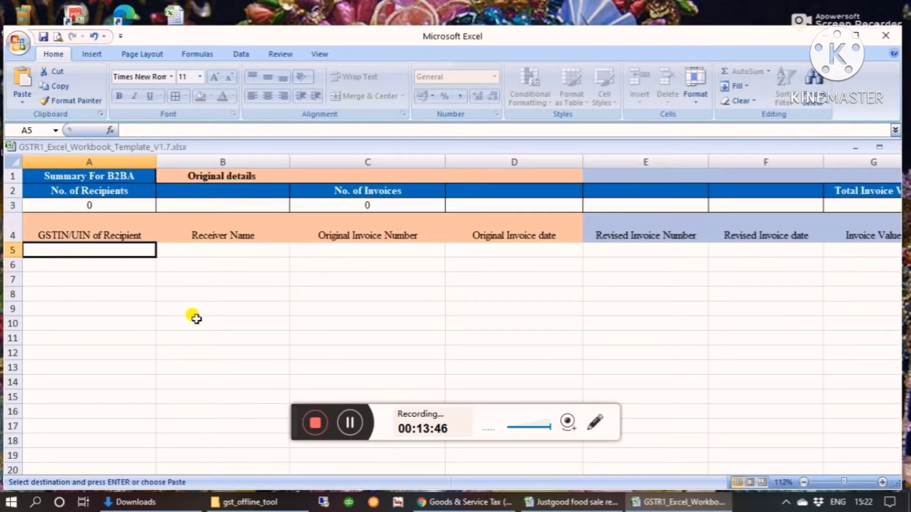
key("ctrl+Page_Down")
key("ctrl+Page_Down")
key("ctrl+Page_Down")
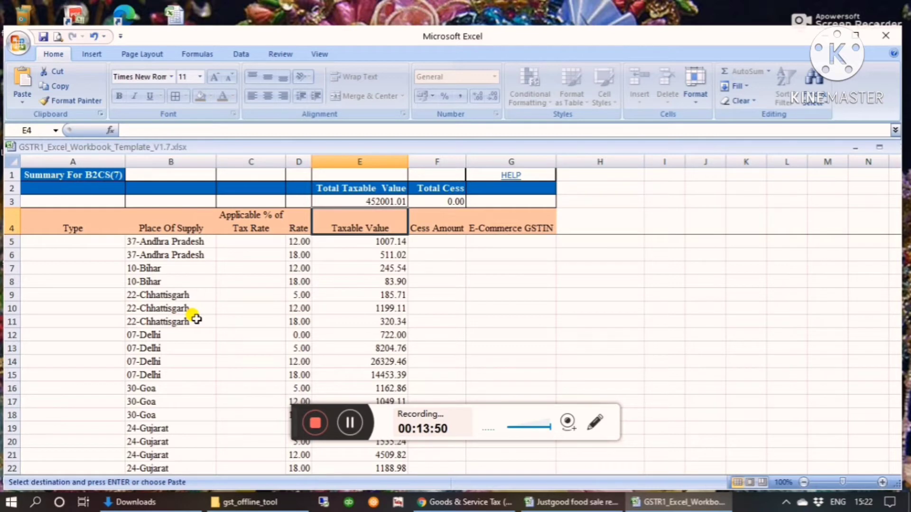
key("ctrl+Page_Down")
key("ctrl+Page_Up")
key("ctrl+Page_Up")
key("ctrl+Page_Up")
key("ctrl+Page_Up")
key("ctrl+Page_Up")
key("ctrl+Page_Up")
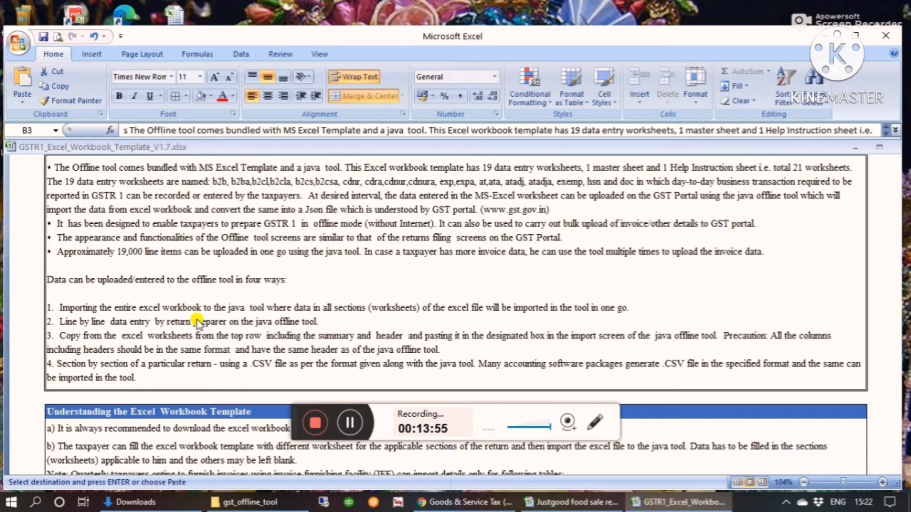
Examine the B2B sheet's columns from GSTIN/UIN of Recipient to Invoice Type, including the choices offered for Invoice Type.
key("ctrl+Page_Down")
key("Left")
key("Left")
key("Up")
key("Up")
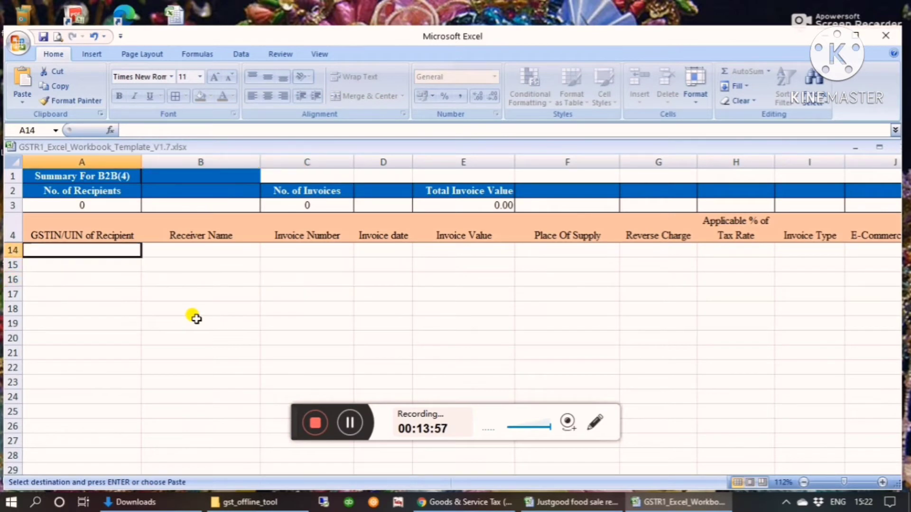
key("Right")
key("Right")
key("Right")
key("Right")
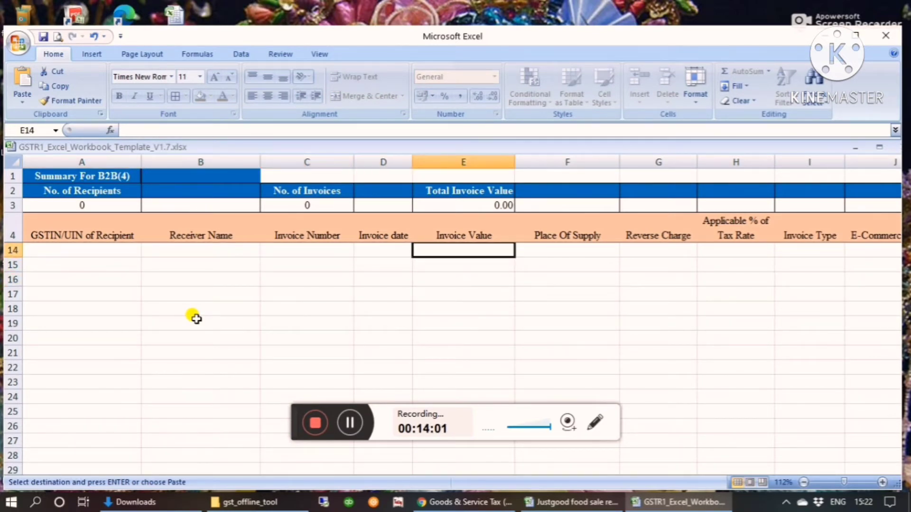
key("Right")
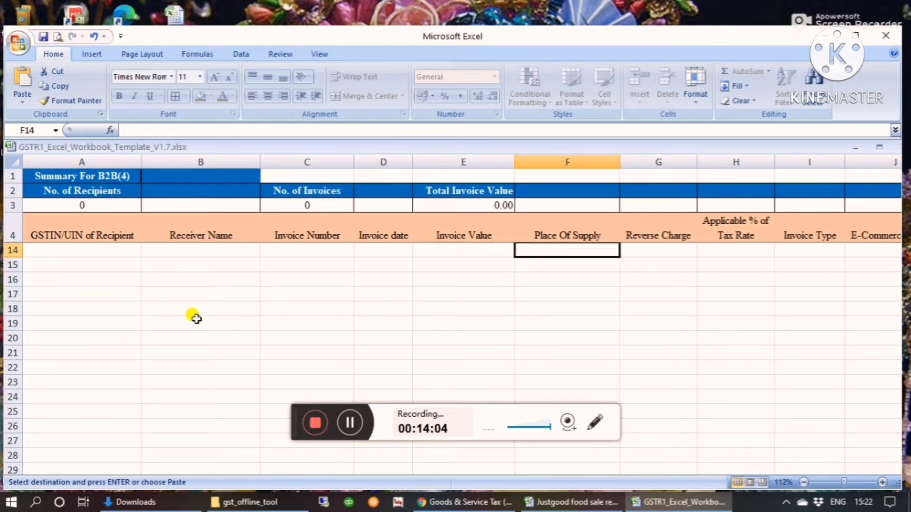
key("Up")
key("Right")
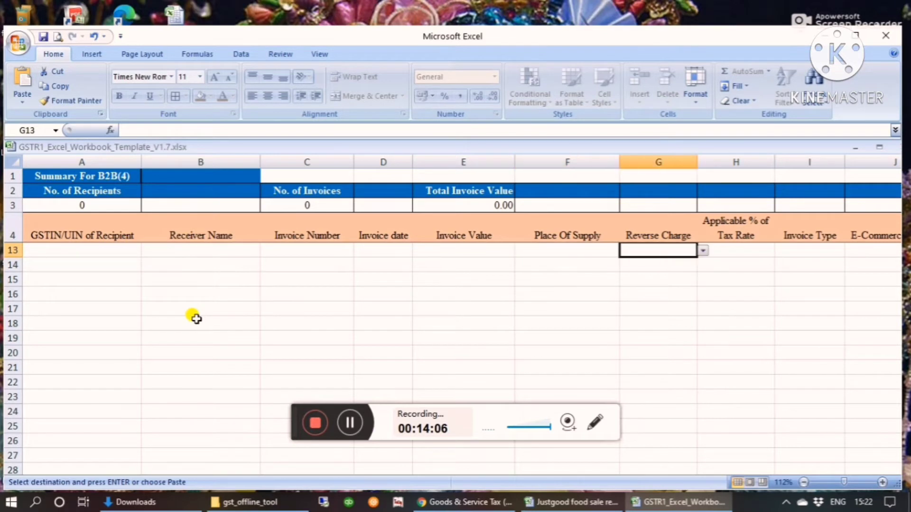
key("Right")
key("Right")
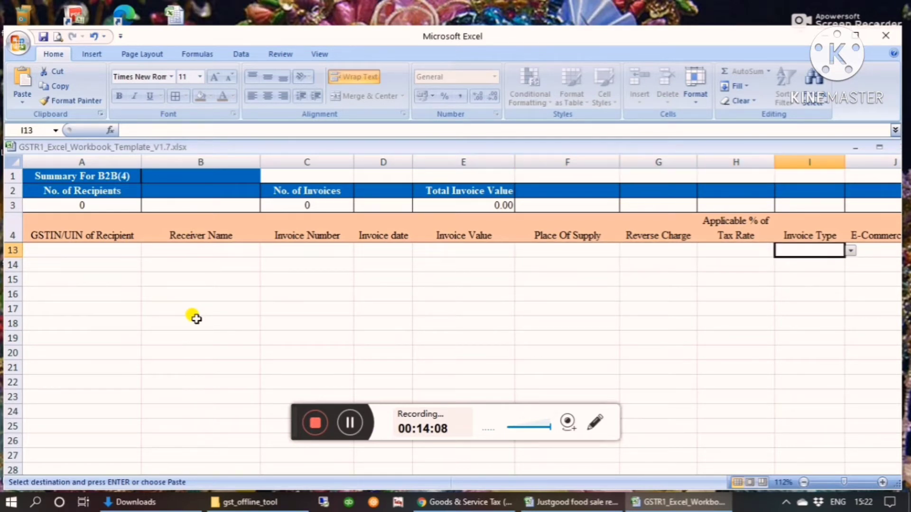
key("Right")
key("Left")
key("alt+Down")
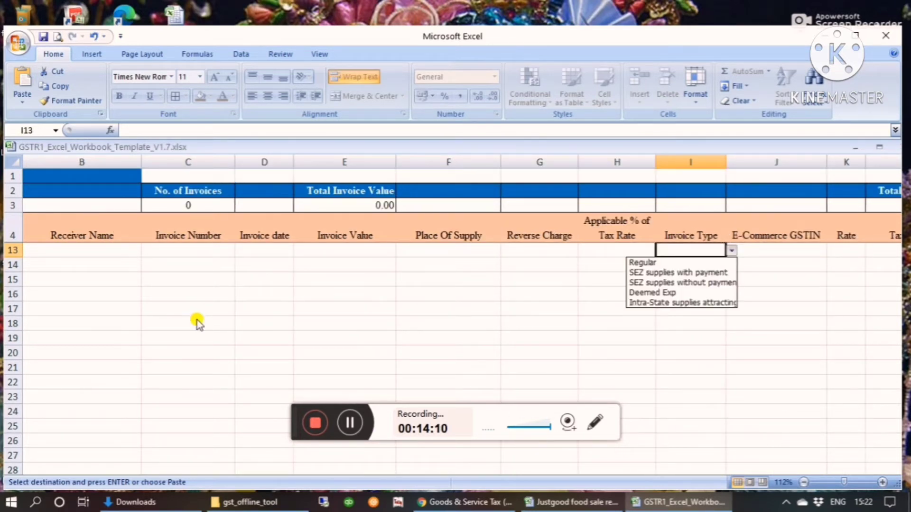
key("Escape")
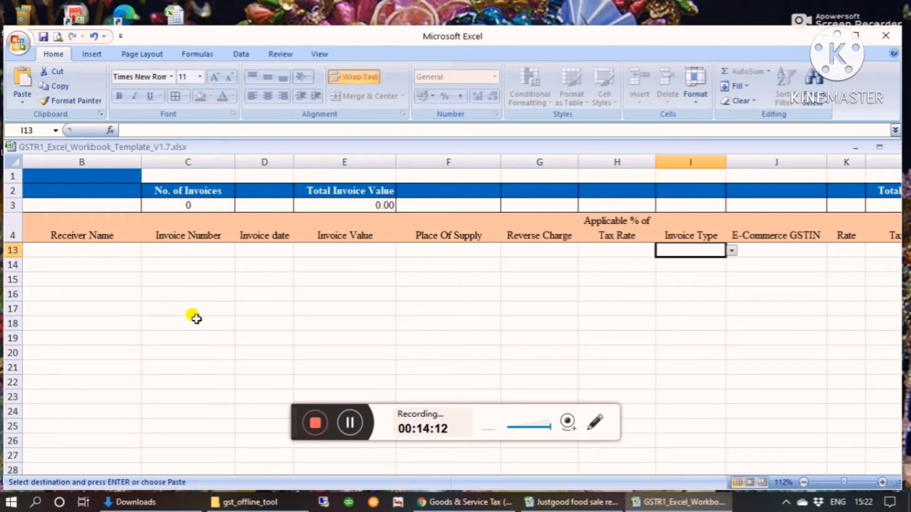
Examine the B2B sheet's remaining columns from E-Commerce GSTIN to Cess Amount, and return to the start of row 13.
key("Right")
key("Right")
key("Left")
key("Right")
key("Right")
key("Left")
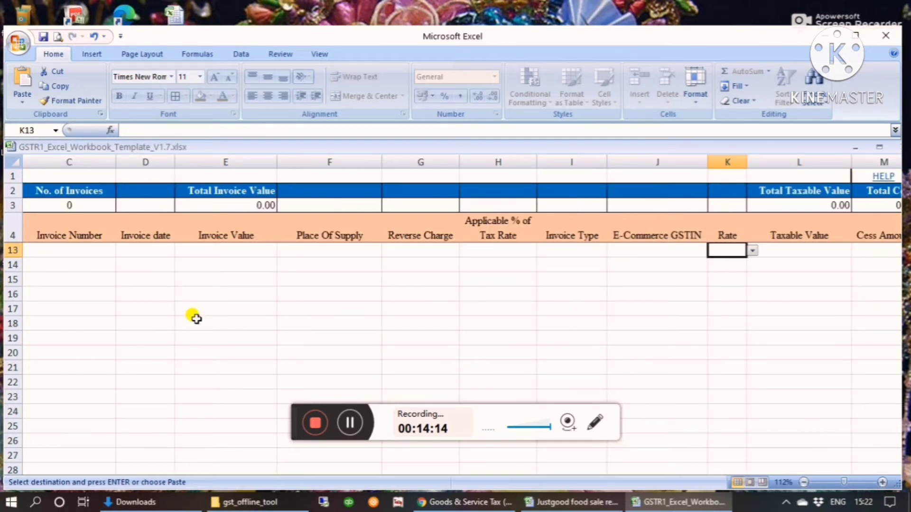
key("Right")
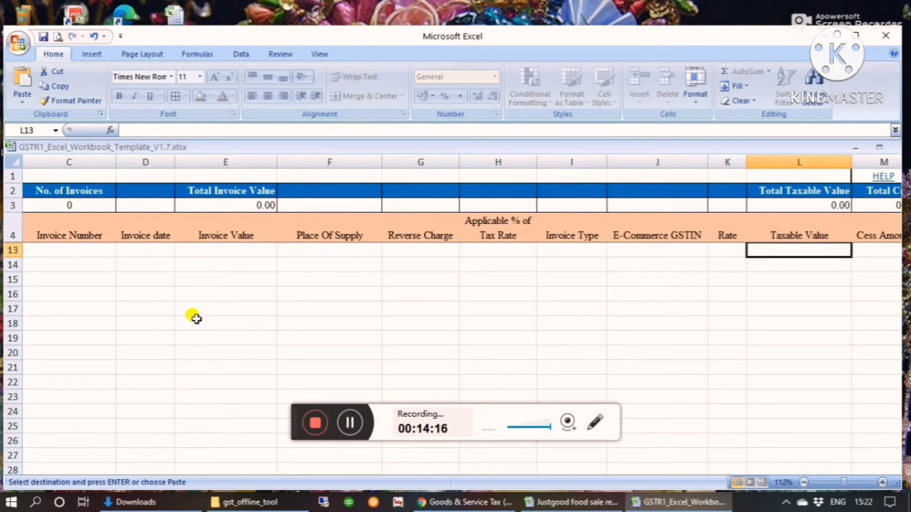
key("Right")
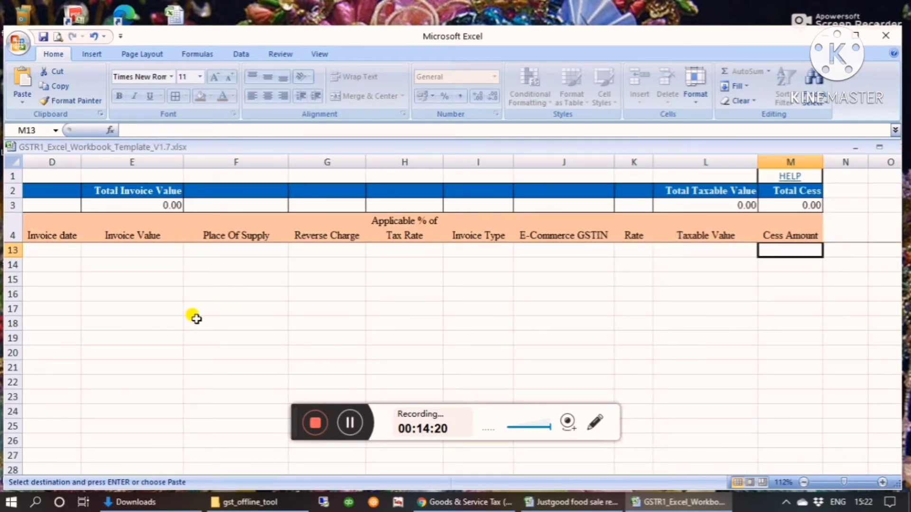
key("Left")
key("Right")
key("Right")
key("Left")
key("Left")
key("Left")
key("Left")
key("Left")
key("Left")
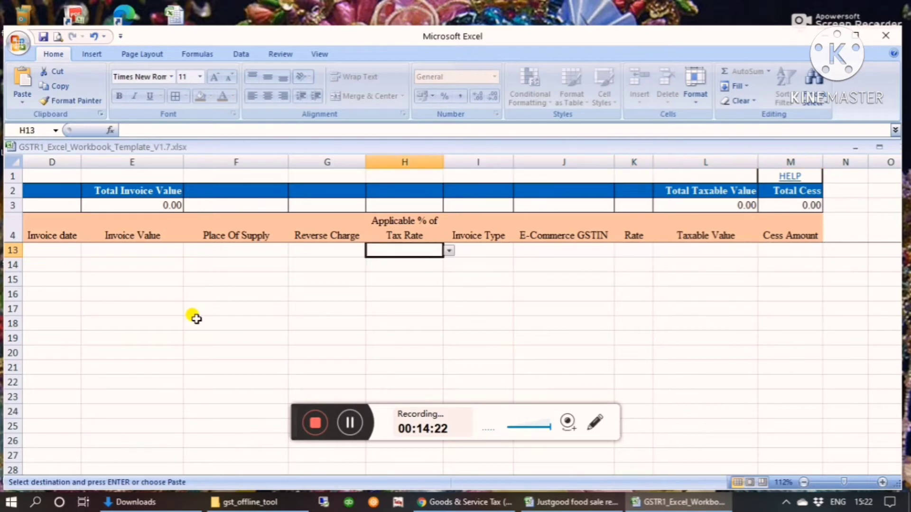
key("Home")
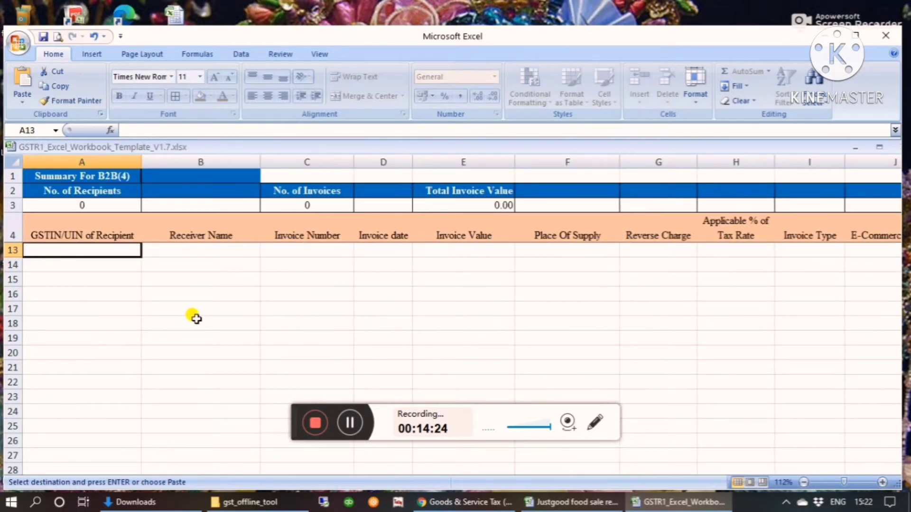
Return to the B2CS sheet and look over its Place Of Supply, Rate and Taxable Value entries.
key("ctrl+Page_Down")
key("ctrl+Page_Down")
key("ctrl+Page_Down")
key("ctrl+Page_Down")
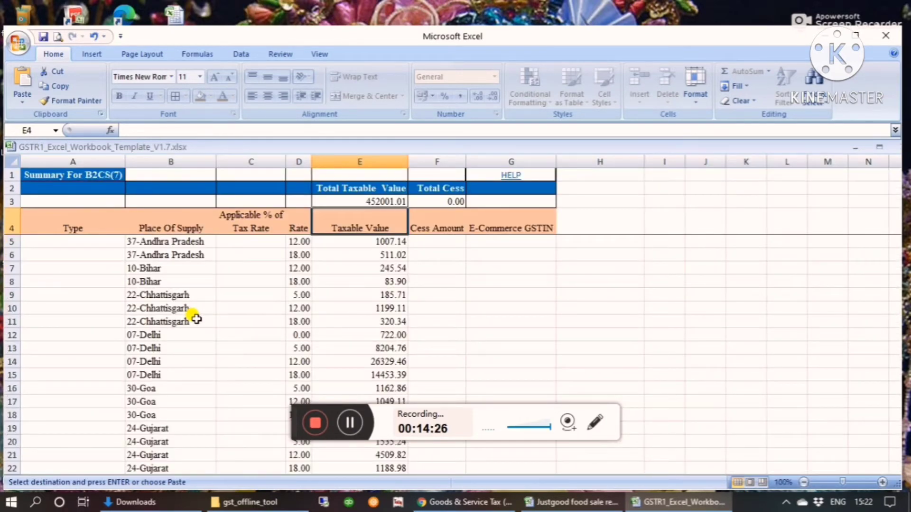
key("Down")
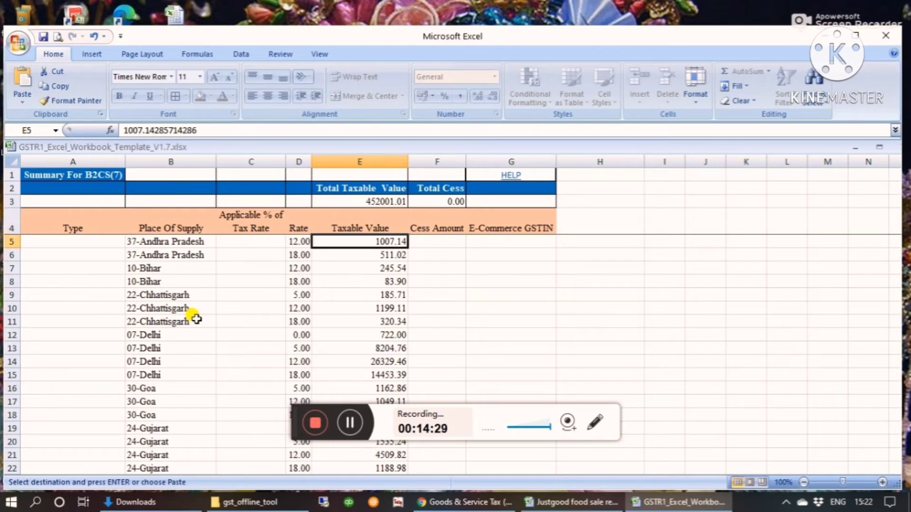
key("Down")
key("Down")
key("Down")
key("Down")
key("Down")
key("Down")
key("Down")
key("Down")
key("Down")
key("Left")
key("Up")
key("Up")
key("Up")
key("Up")
key("Left")
key("Left")
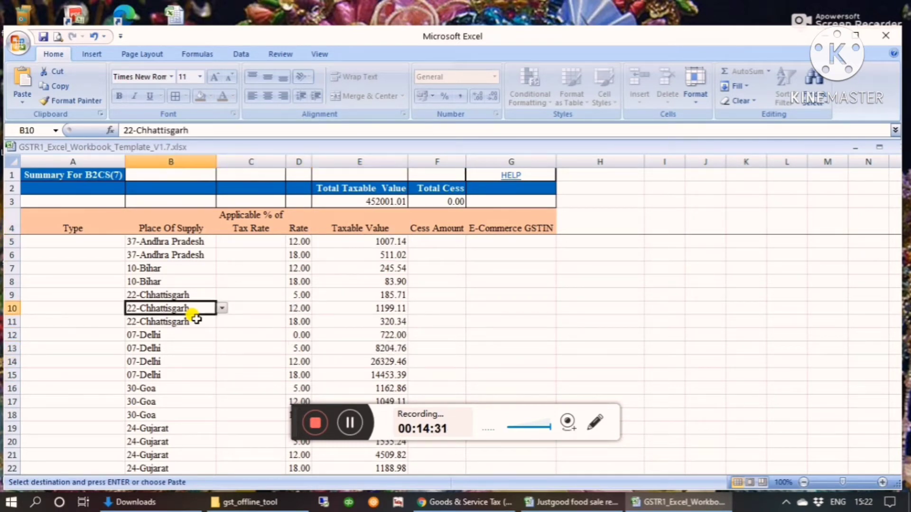
Set the Type of the first B2CS row, A5, to OE and copy it.
key("Left")
key("Up")
key("Up")
key("Up")
key("Up")
key("Up")
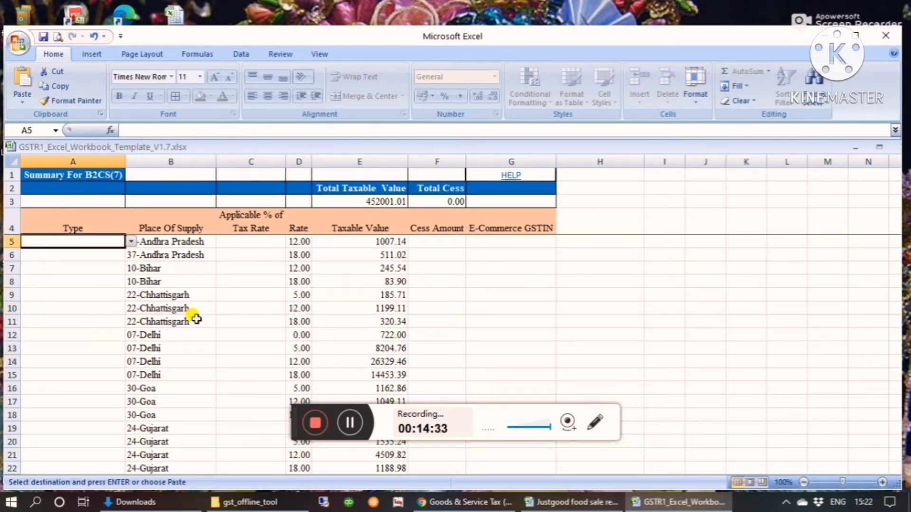
key("alt+Down")
key("Return")
key("Down")
Paste OE into the Type column for every filled B2CS row down to A76.
key("Right")
key("ctrl+Down")
key("Left")
key("Down")
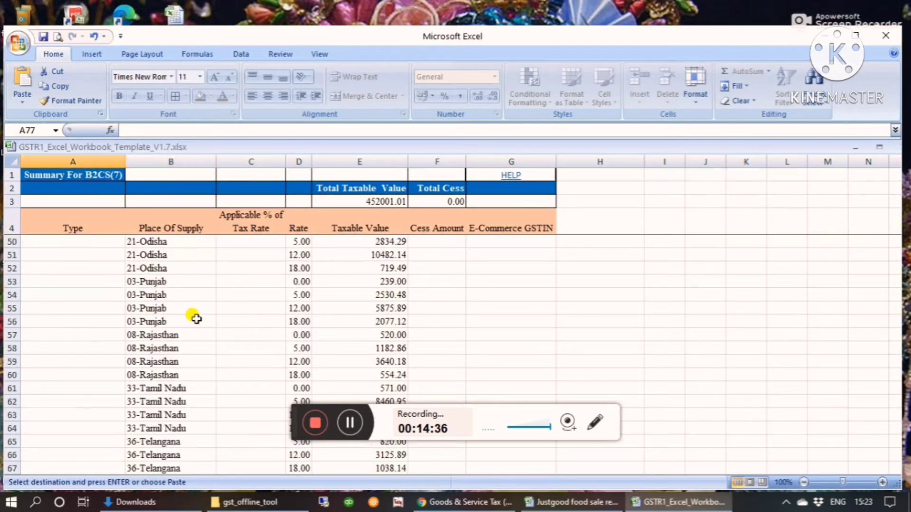
scroll(196, 319, "down", 7)
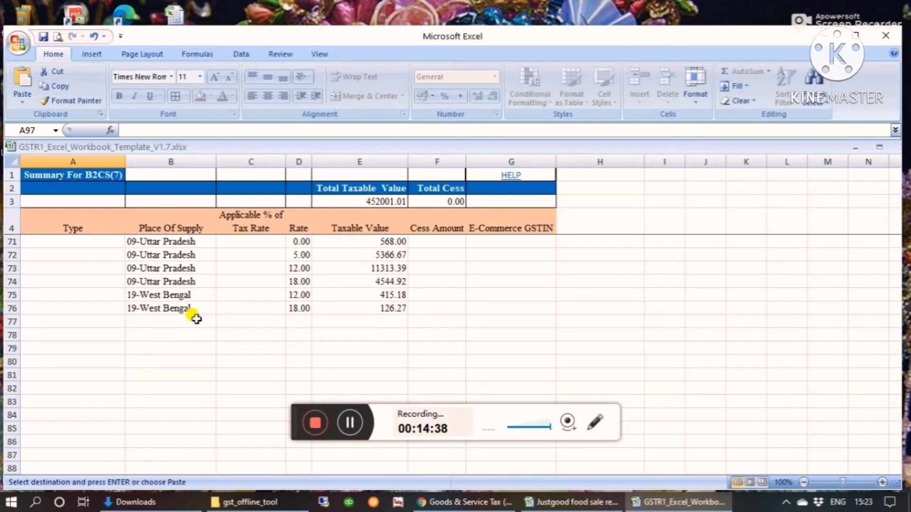
key("Up")
key("Up")
key("Up")
key("Up")
key("Up")
key("Up")
key("Up")
key("Up")
key("Up")
key("Up")
key("Up")
key("Up")
key("Up")
key("Up")
key("Up")
key("Up")
key("Up")
key("Right")
key("Down")
key("Down")
key("Left")
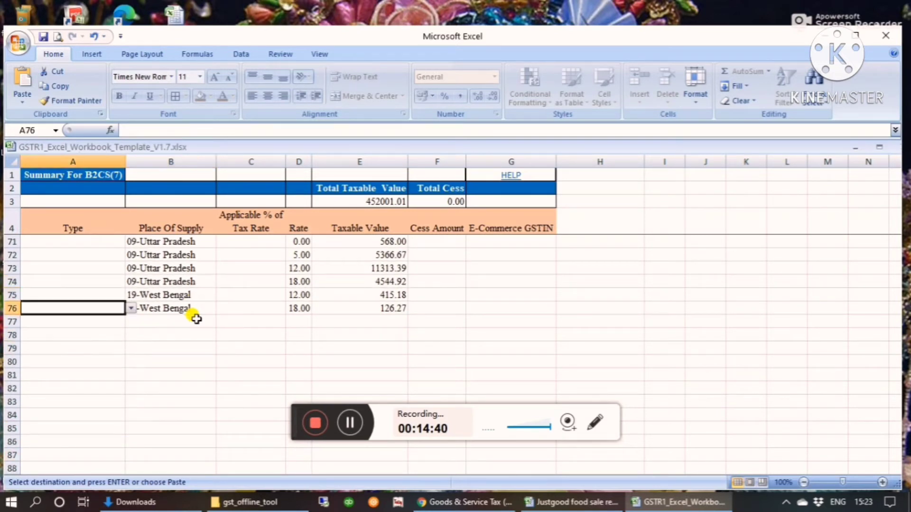
key("ctrl+shift+Up")
key("Return")
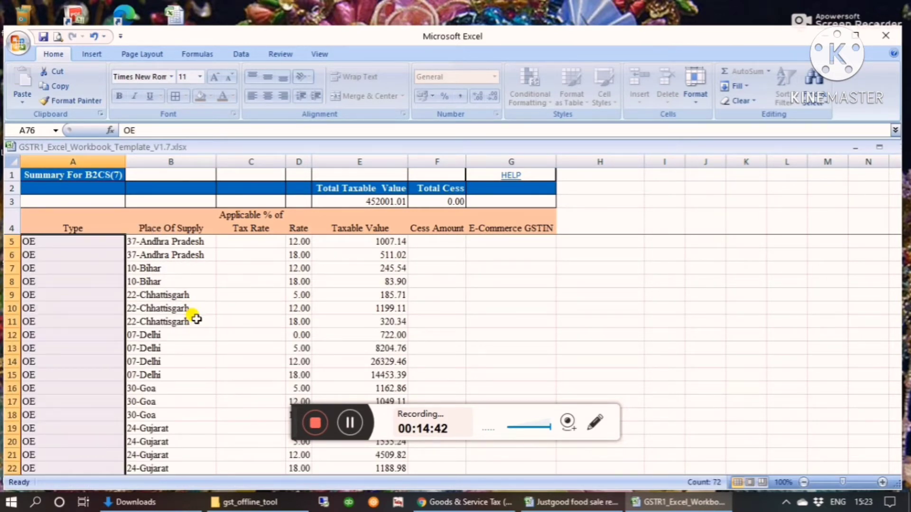
Examine the B2CS sheet's Cess Amount and E-Commerce GSTIN columns.
key("Right")
key("Right")
key("Right")
key("Right")
key("Right")
key("Right")
key("Right")
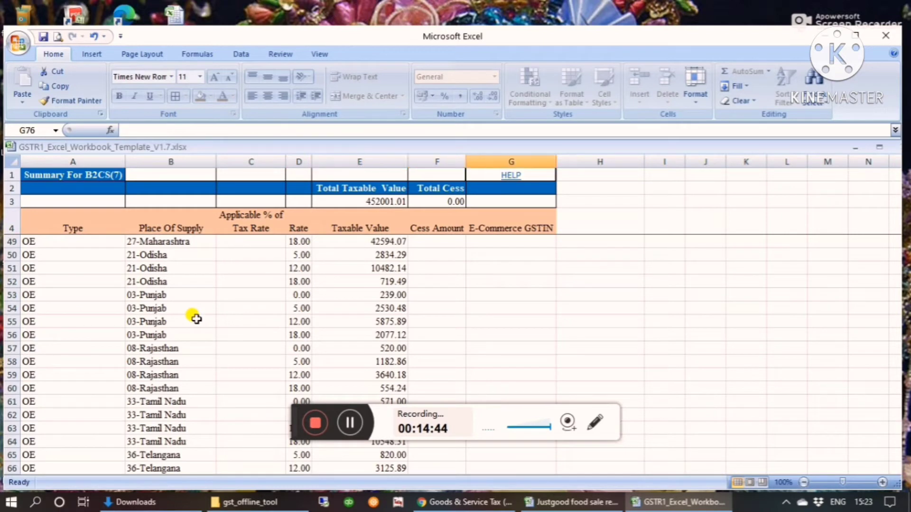
key("Up")
key("Up")
key("Up")
key("Up")
key("Up")
key("Up")
key("Up")
key("Up")
key("Up")
key("Up")
key("Up")
key("Up")
key("Up")
key("Up")
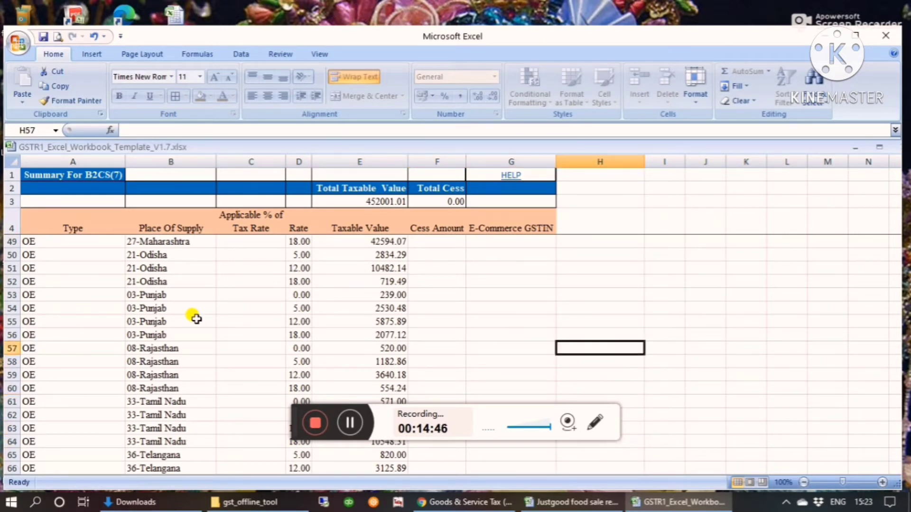
key("Left")
key("Up")
key("Left")
key("Left")
key("Up")
key("Up")
key("Right")
key("Up")
key("Up")
key("Up")
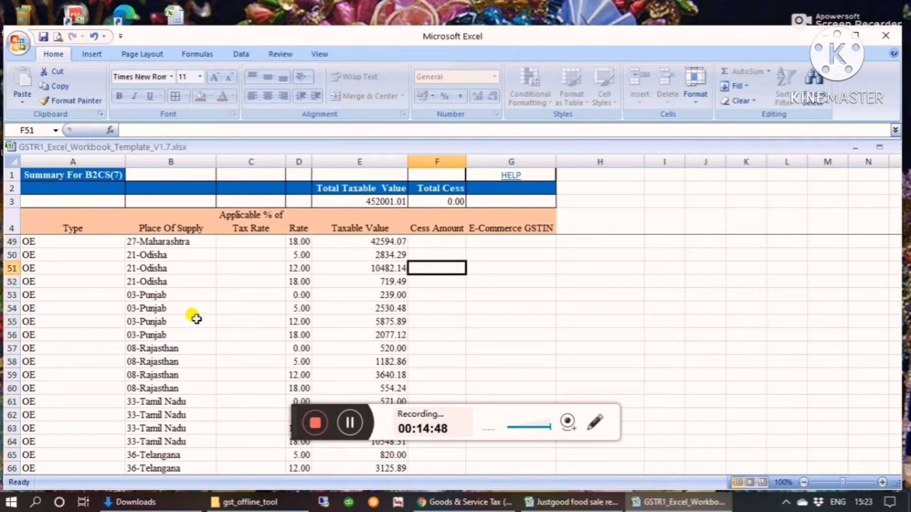
key("Right")
key("Up")
key("Up")
key("Up")
key("Down")
key("Up")
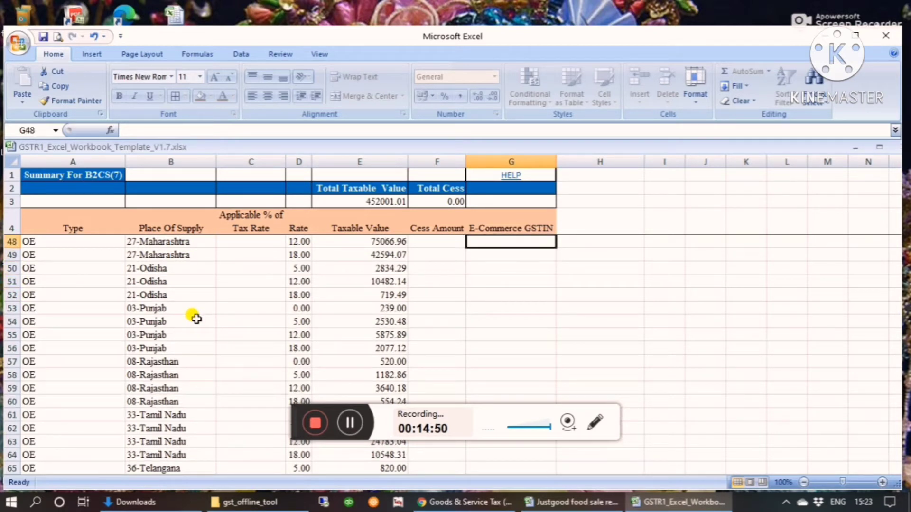
Examine the choices offered for Applicable % of Tax Rate in C48, and go across row 48 to E-Commerce GSTIN.
key("Left")
key("Left")
key("Left")
key("Left")
key("Down")
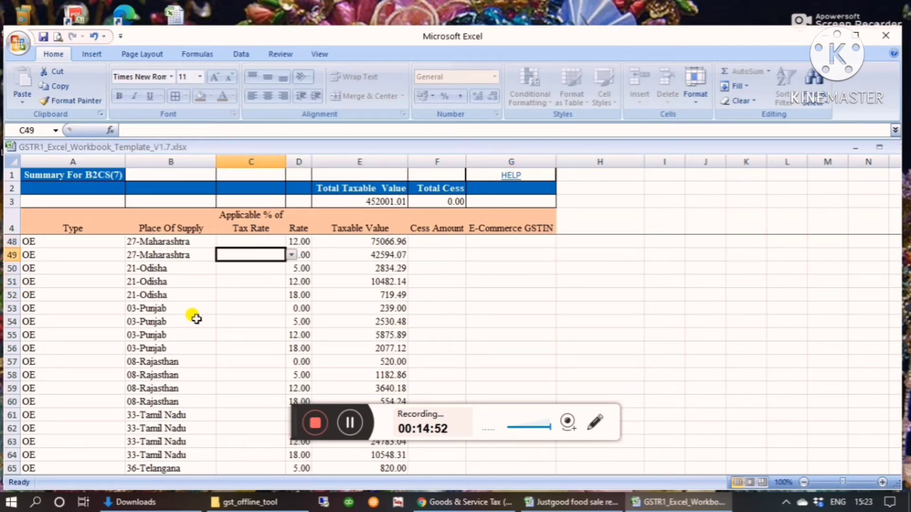
key("Up")
key("alt+Down")
key("Escape")
key("Right")
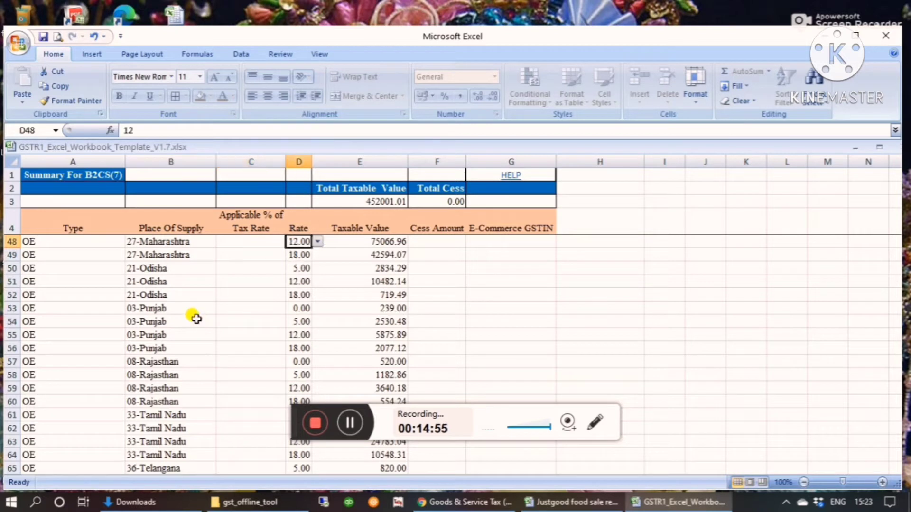
key("Right")
key("Right")
key("Right")
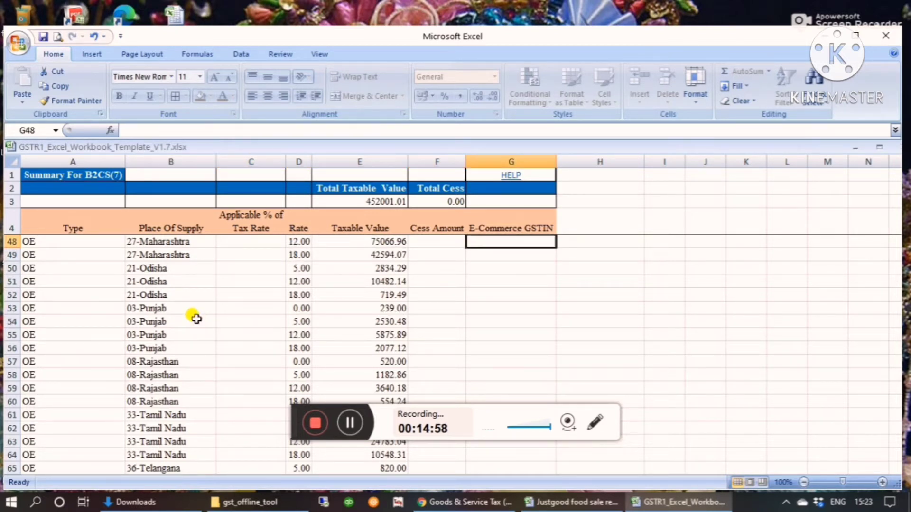
Look through the template's sheets from CDNR past CDNURA, EXPA and the advance amendments to the summary of documents issued.
key("ctrl+Page_Down")
key("ctrl+Page_Down")
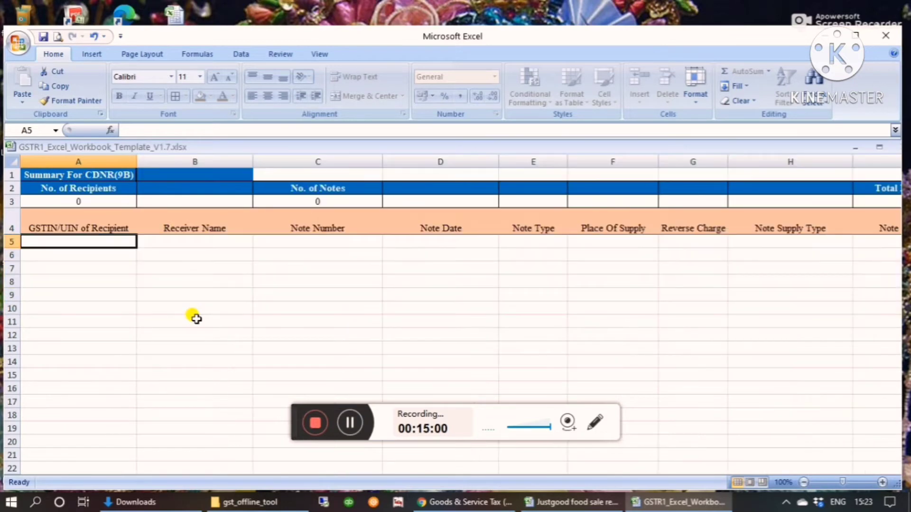
key("ctrl+Page_Down")
key("ctrl+Page_Down")
key("ctrl+Page_Down")
key("ctrl+Page_Down")
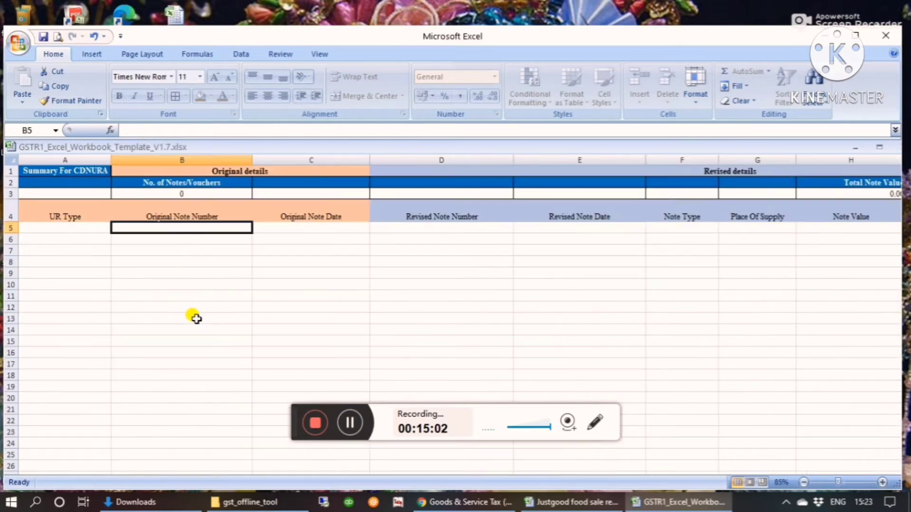
key("ctrl+Page_Down")
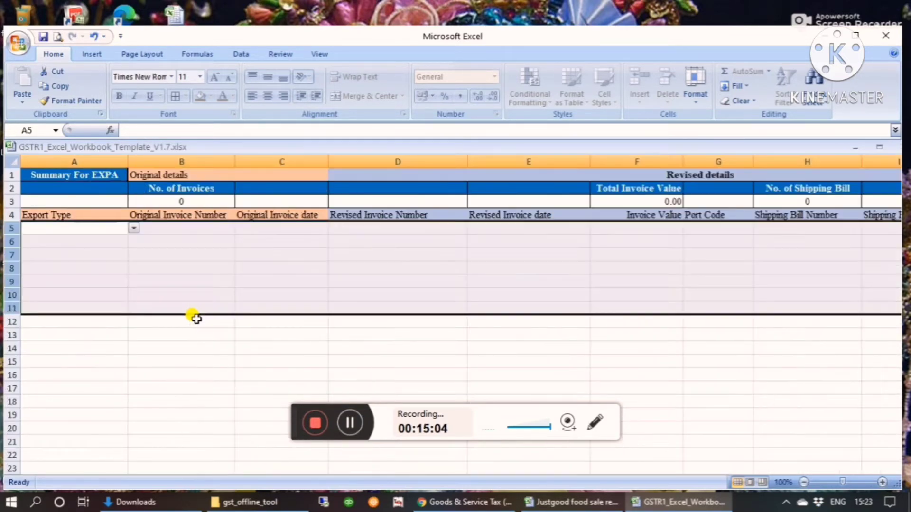
key("ctrl+Page_Down")
key("ctrl+Page_Down")
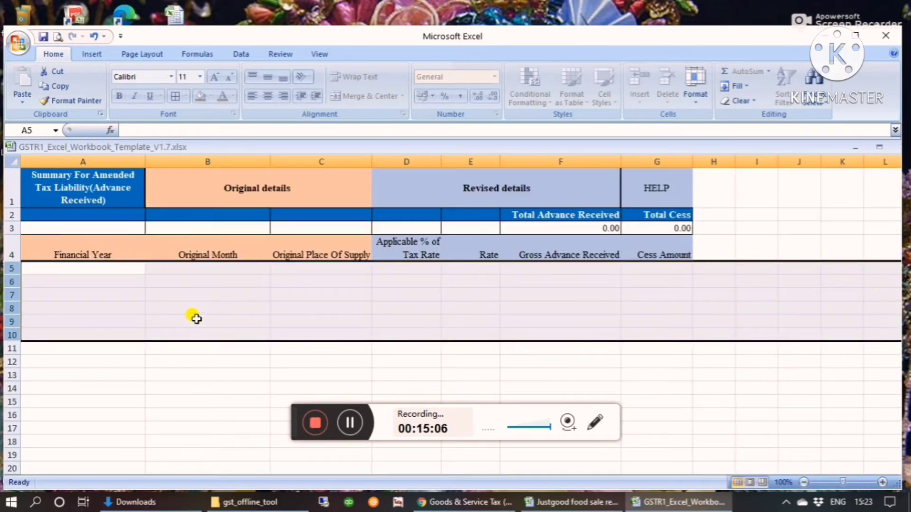
key("ctrl+Page_Down")
key("ctrl+Page_Down")
key("ctrl+Page_Down")
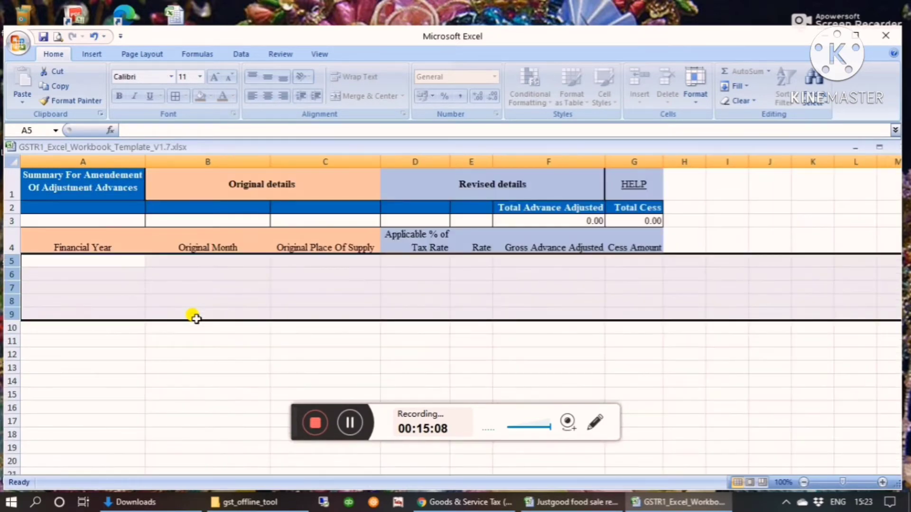
key("ctrl+Page_Down")
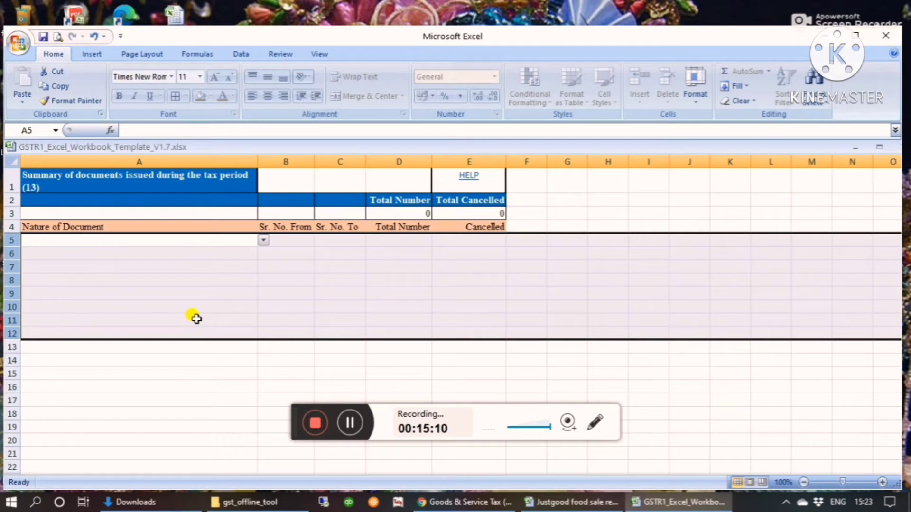
Set the Nature of Document in A5 of the documents issued sheet to Invoices for outward supply.
key("ctrl+Up")
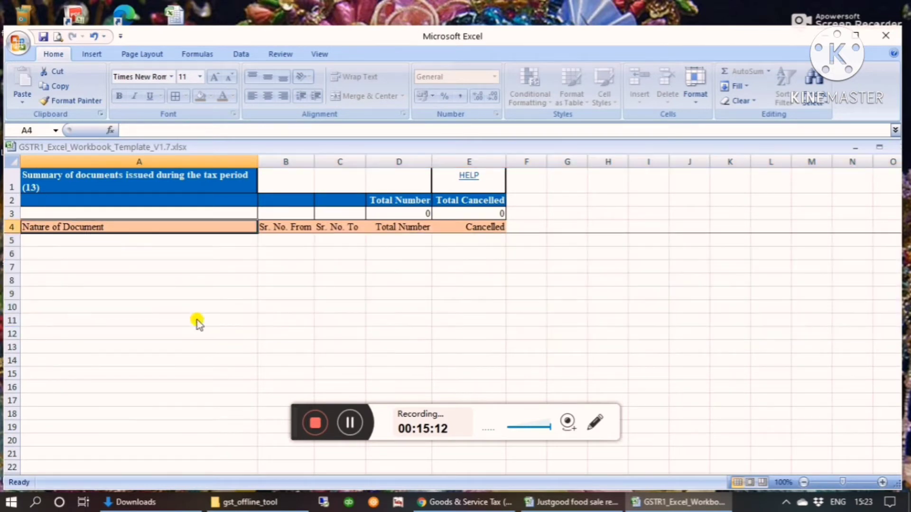
key("ctrl+Up")
key("Down")
key("Down")
key("Down")
key("Down")
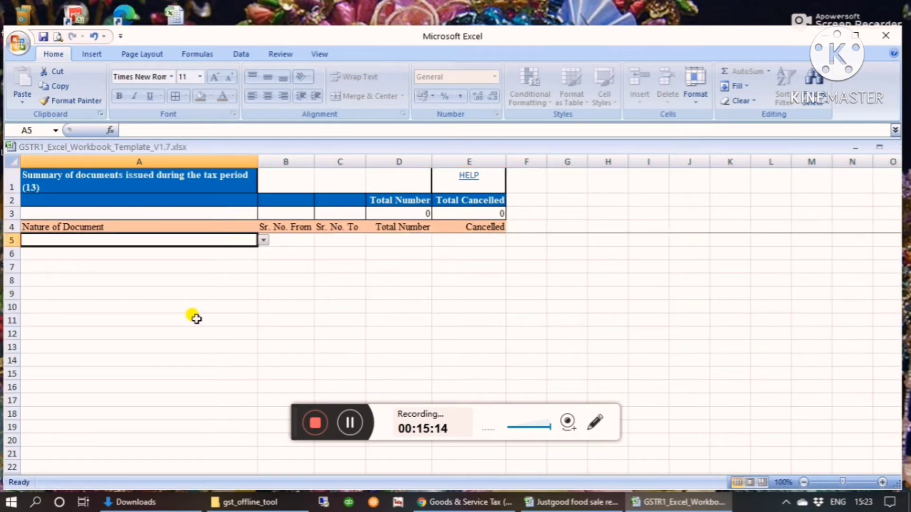
key("alt+Down")
key("Down")
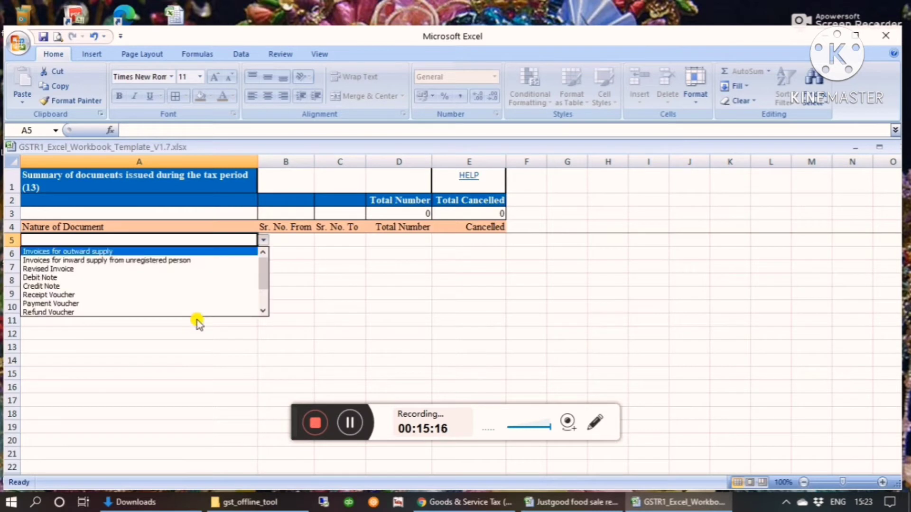
key("Down")
key("Down")
key("Down")
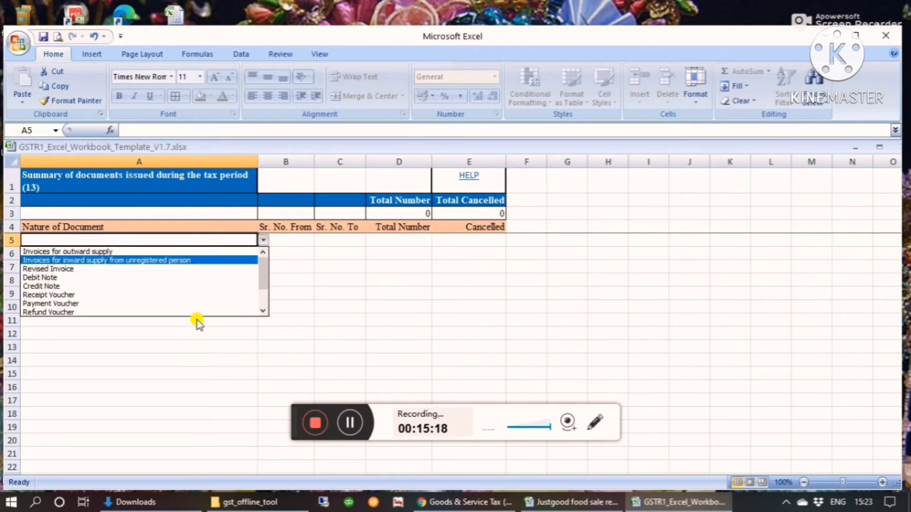
key("Down")
key("Down")
key("Down")
key("Down")
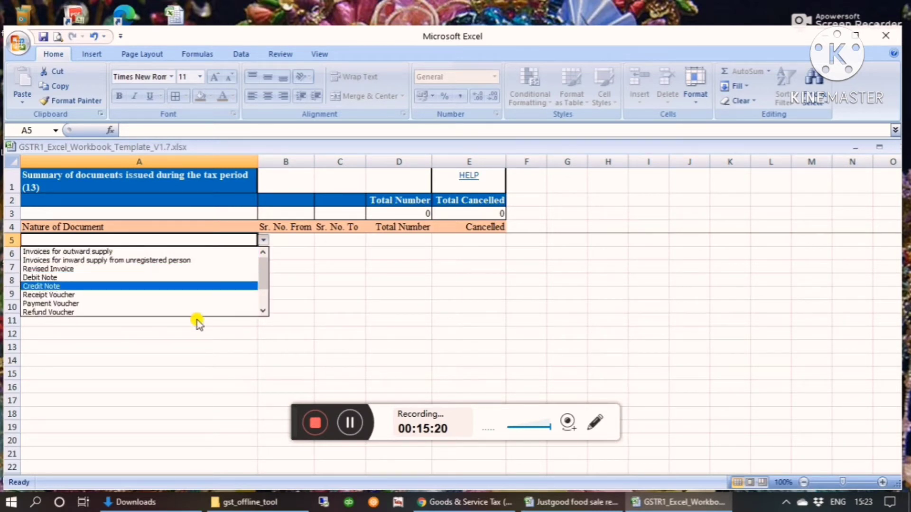
key("Up")
key("Up")
key("Up")
key("Up")
key("Up")
key("Up")
key("Up")
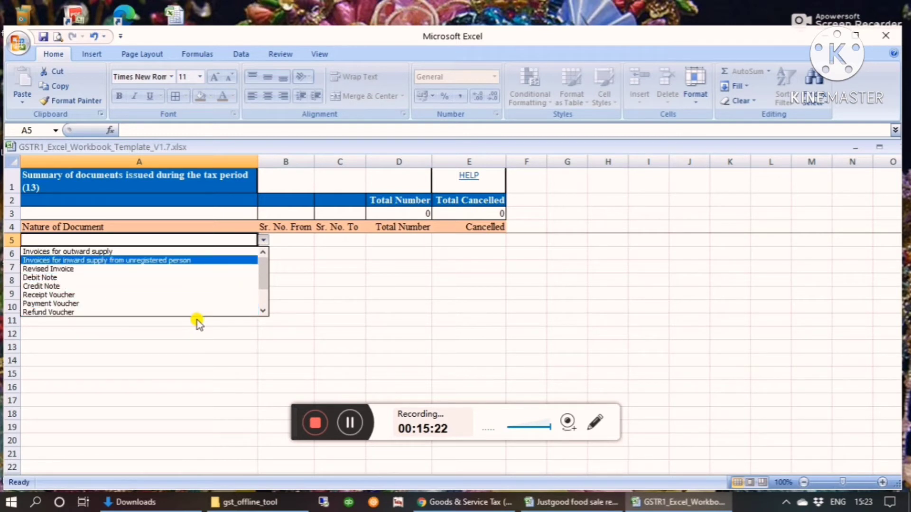
key("Return")
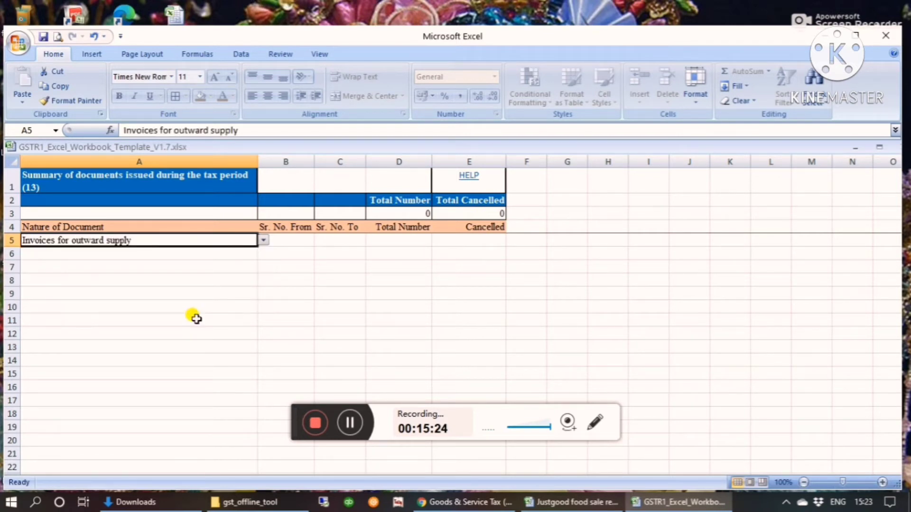
key("Tab")
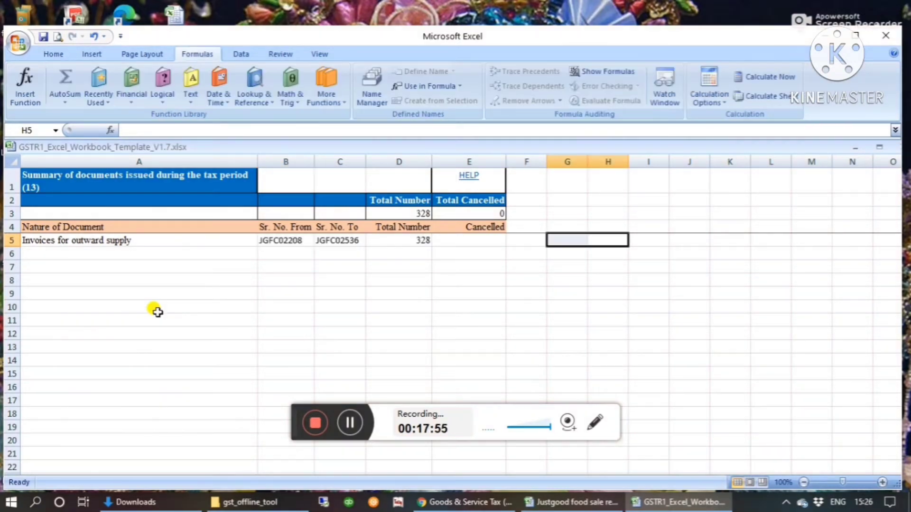
Enter 39 as the Cancelled number in E5 for the outward supply invoices.
key("Left")
key("Left")
key("Left")
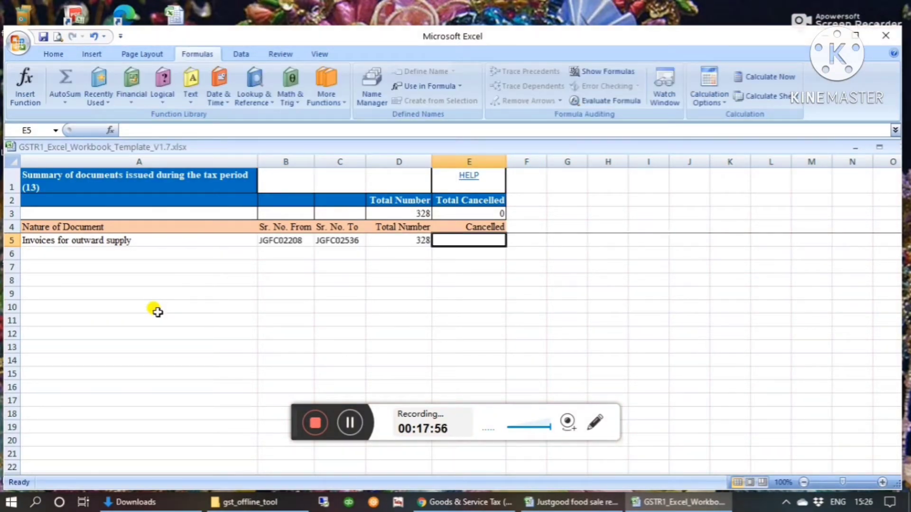
type("39")
key("Return")
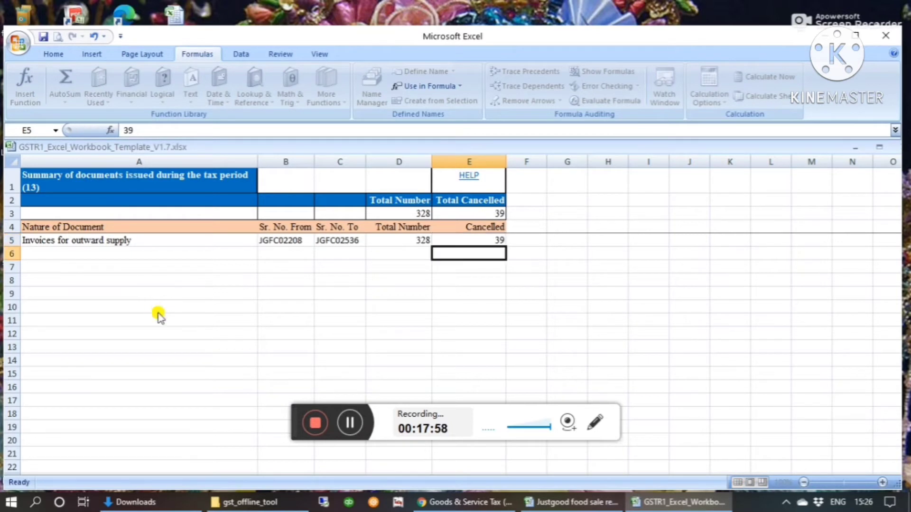
Undo the Cancelled entry and the clearing of G5:H5 to check the calculation, and redo both changes.
key("ctrl+z")
key("ctrl+z")
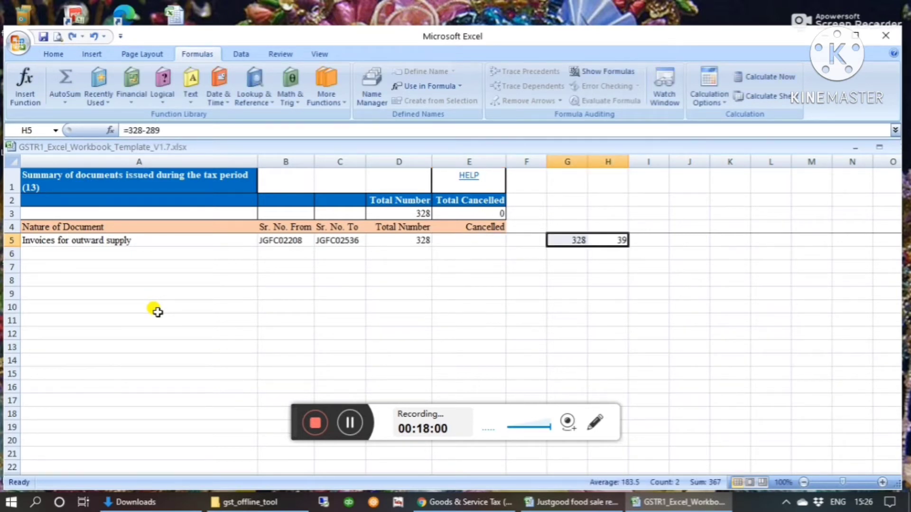
key("ctrl+y")
key("ctrl+y")
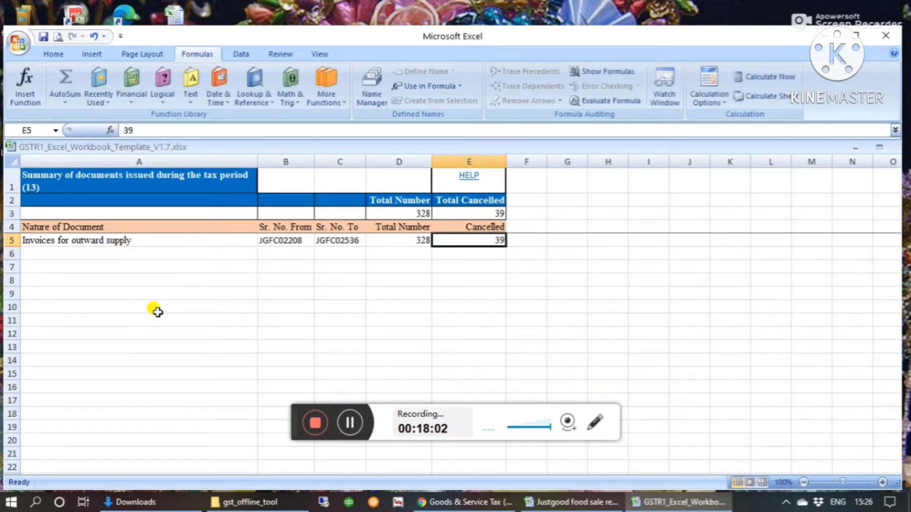
key("Down")
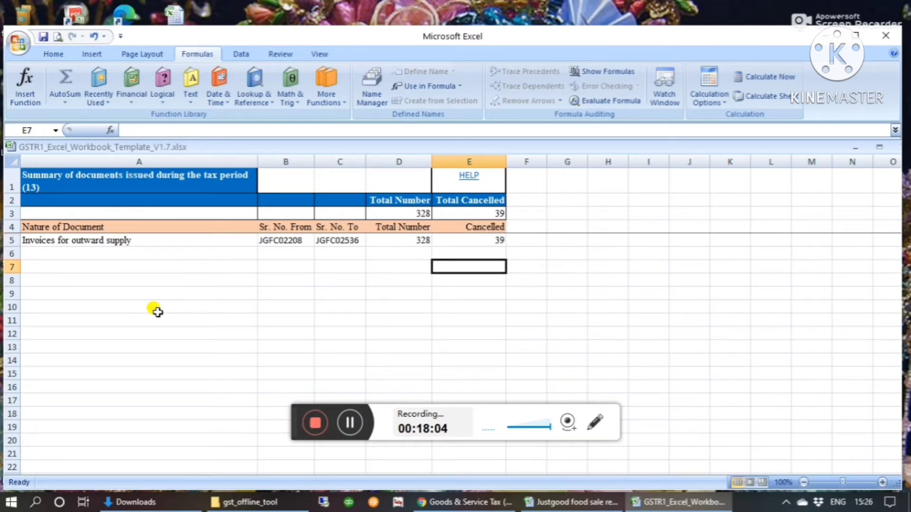
Go back through the template's sheets from the documents issued summary to the B2CS sheet.
key("ctrl+Page_Up")
key("ctrl+Page_Up")
key("ctrl+Page_Up")
key("ctrl+Page_Up")
key("ctrl+Page_Up")
key("ctrl+Page_Up")
key("ctrl+Page_Up")
key("ctrl+Page_Up")
key("ctrl+Page_Up")
key("ctrl+Page_Up")
key("ctrl+Page_Up")
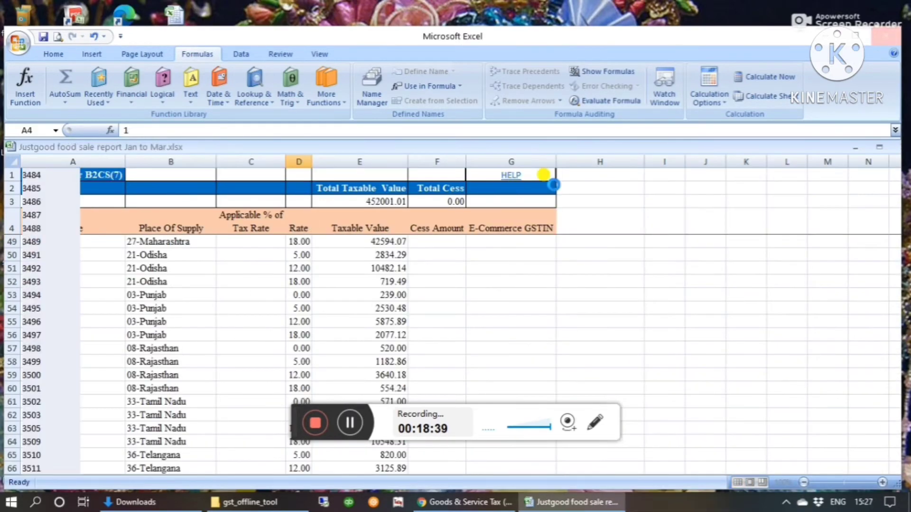
Close the sales report workbook without saving its changes and open the GST Offline Tool from the desktop.
key("alt+F4")
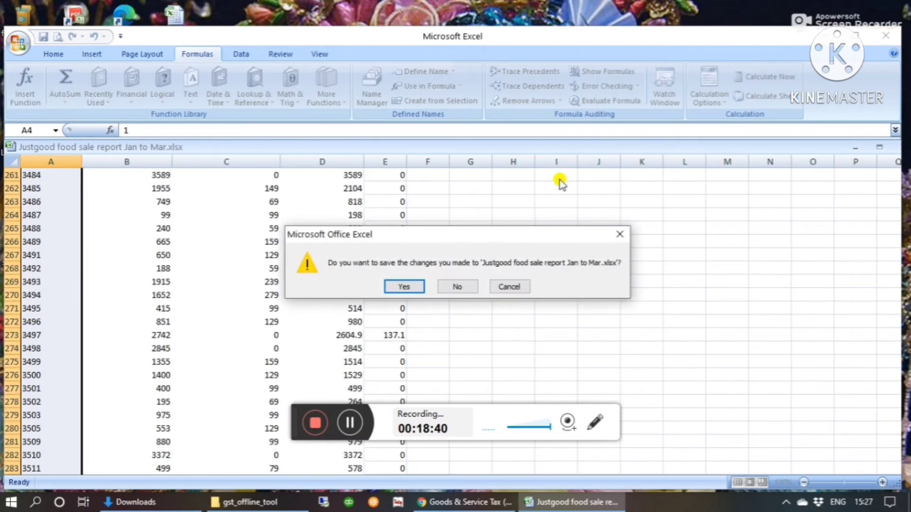
left_click(458, 287)
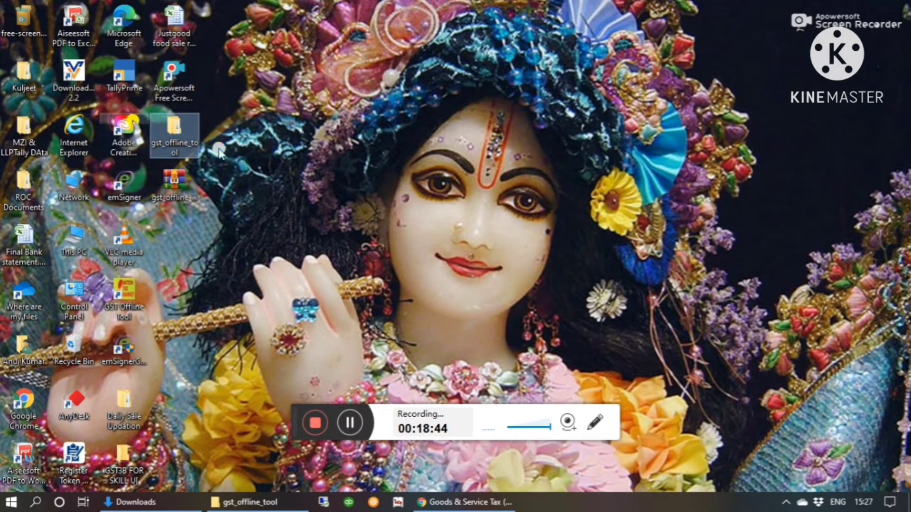
left_click(133, 303)
double_click(133, 303)
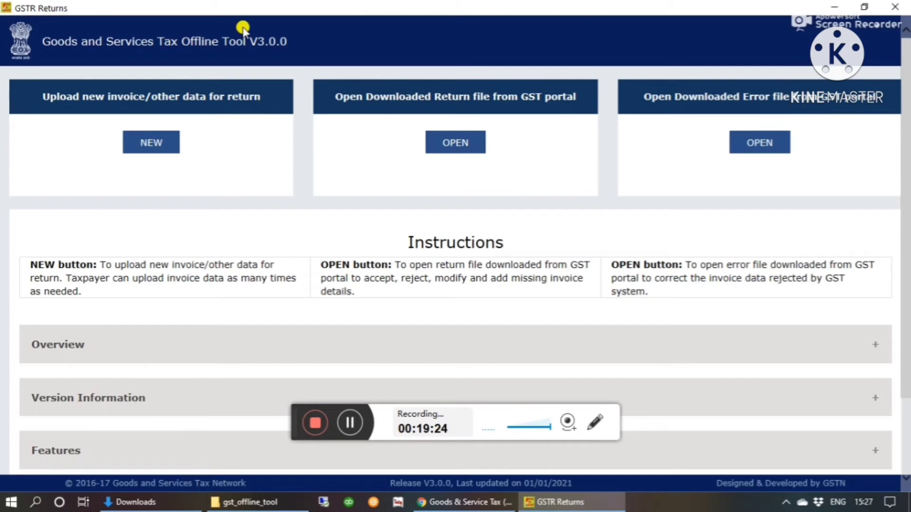
Start a new invoice data upload for the return and choose GSTR-1/IFF as the GST statement.
left_click(160, 145)
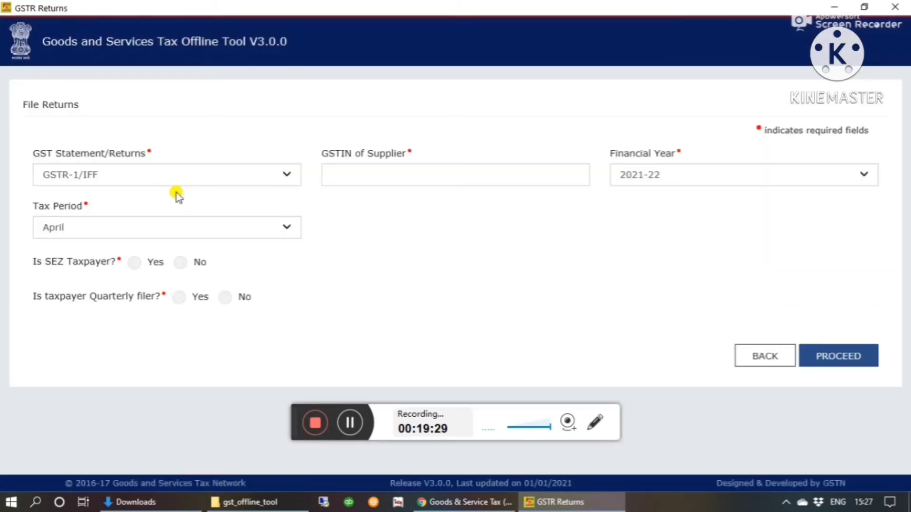
left_click(172, 177)
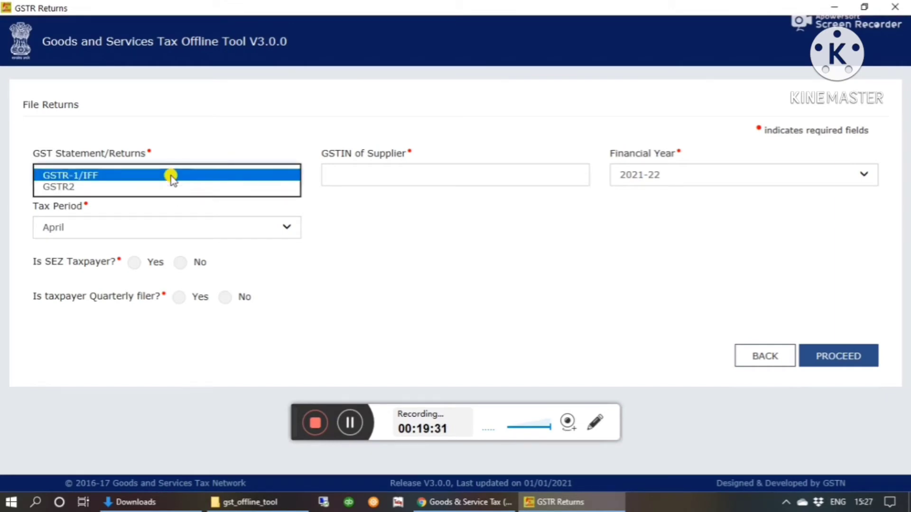
left_click(171, 176)
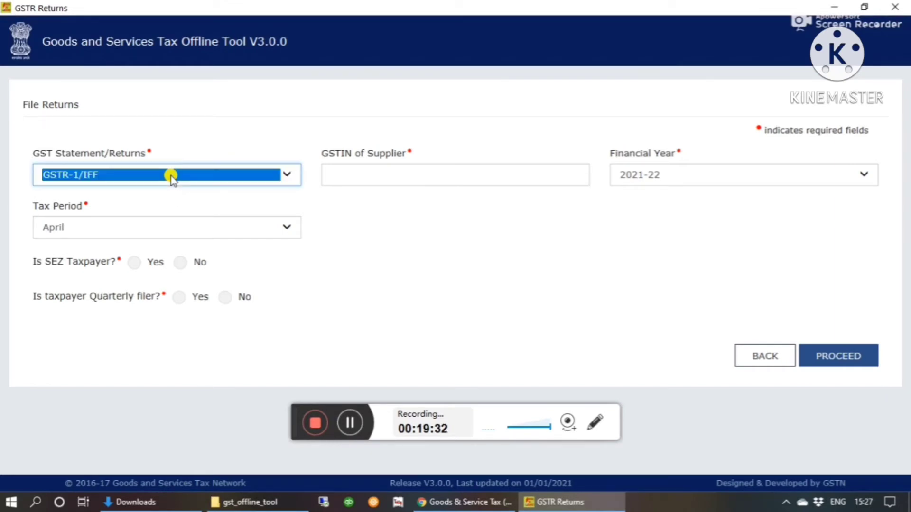
Copy the taxpayer's GSTIN from the GST portal in Chrome into the offline tool's GSTIN of Supplier field.
left_click(346, 171)
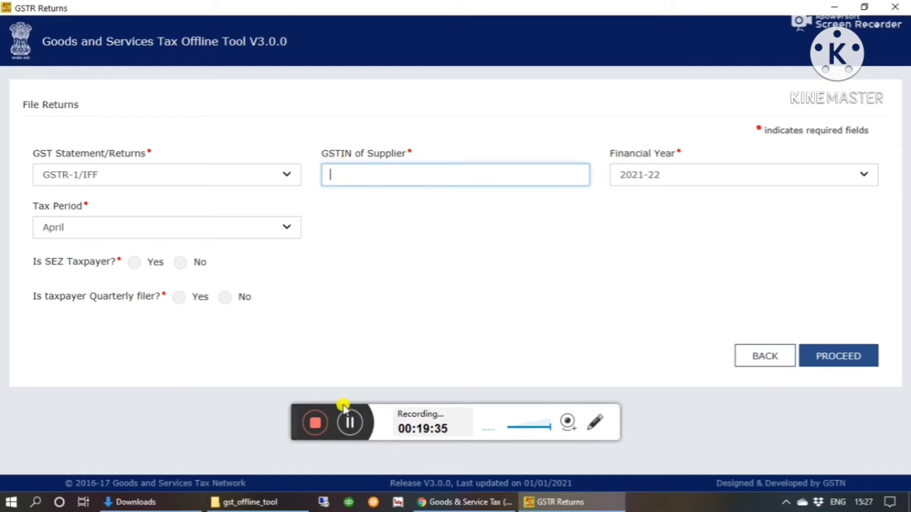
left_click(452, 506)
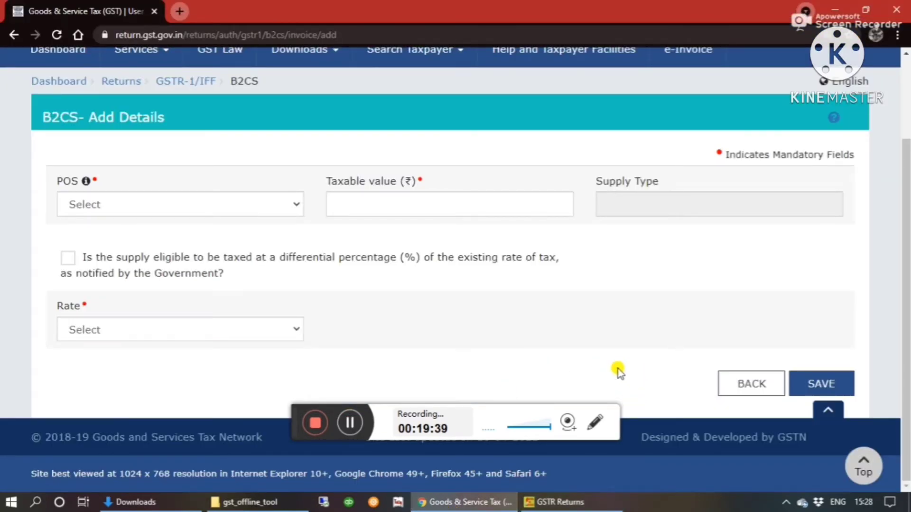
scroll(618, 370, "up", 1)
scroll(618, 370, "up", 2)
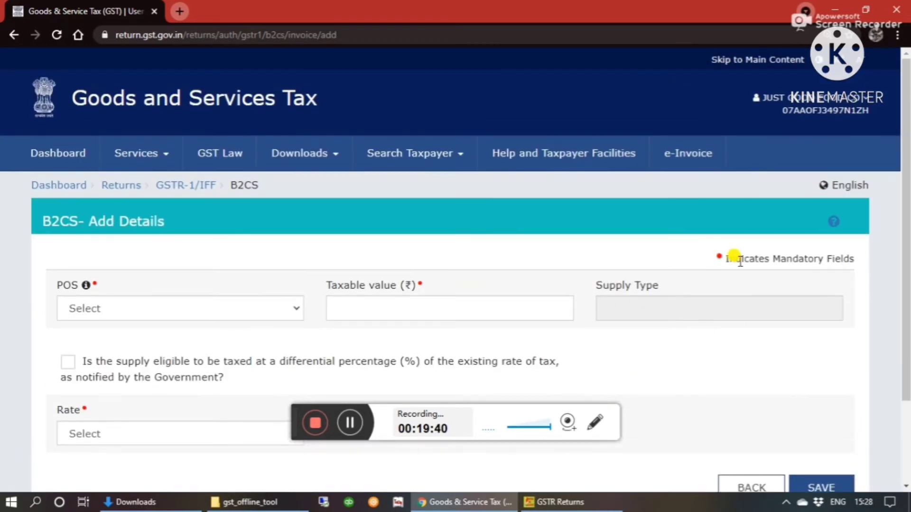
left_click_drag(779, 110, 861, 121)
key("ctrl+c")
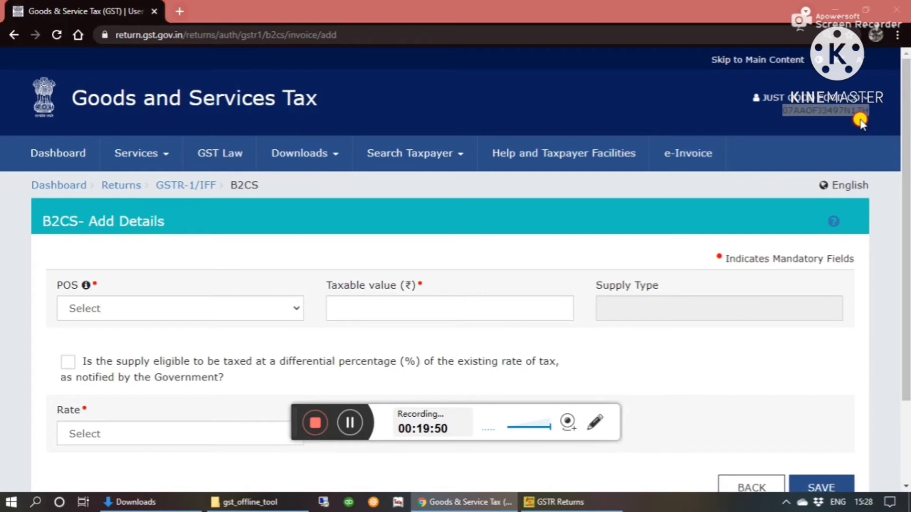
key("alt+Tab")
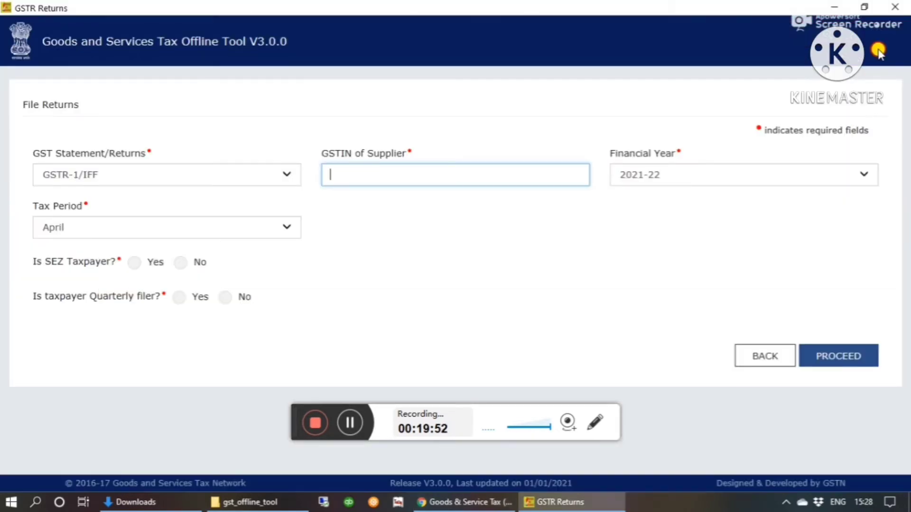
key("ctrl+v")
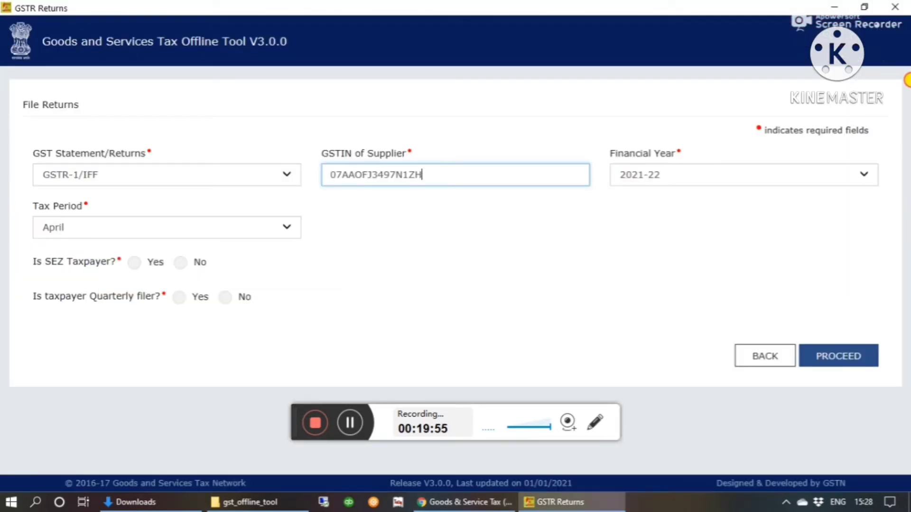
Set financial year 2020-21, tax period March, SEZ taxpayer No and quarterly filer Yes, and confirm the return details.
left_click(796, 182)
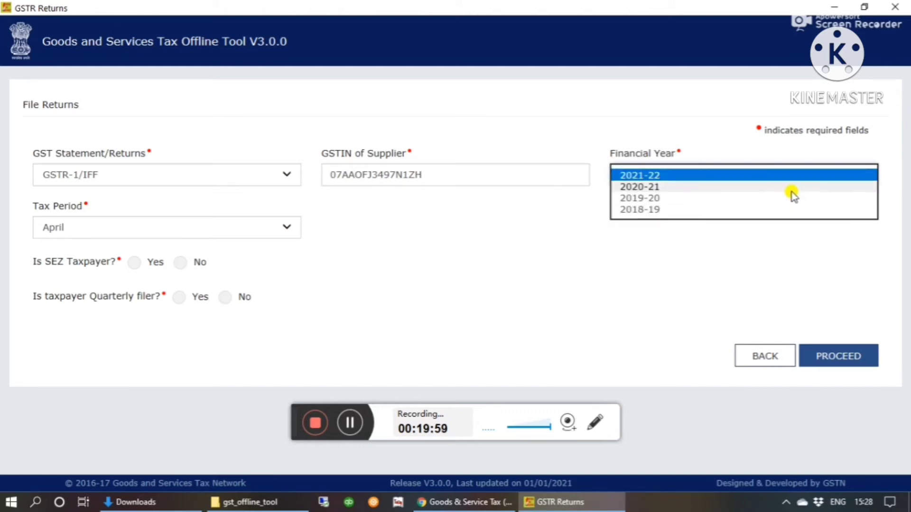
left_click(791, 187)
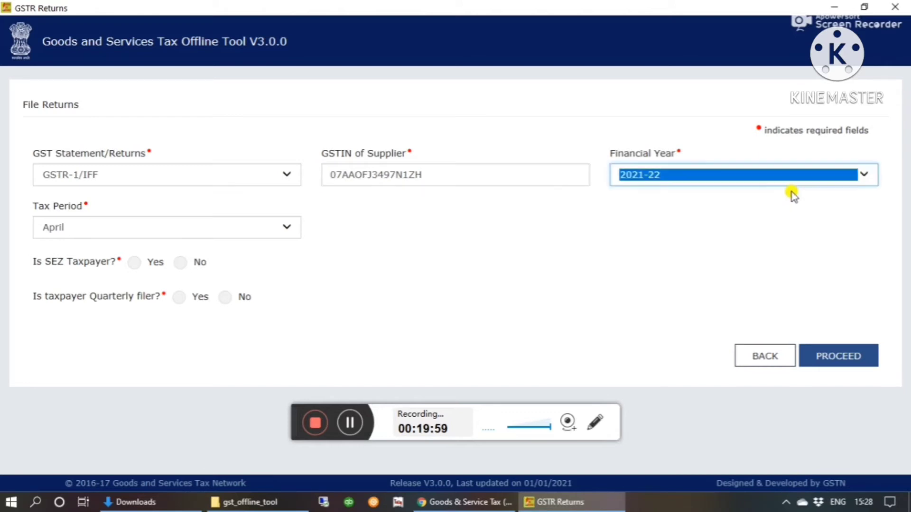
left_click(264, 234)
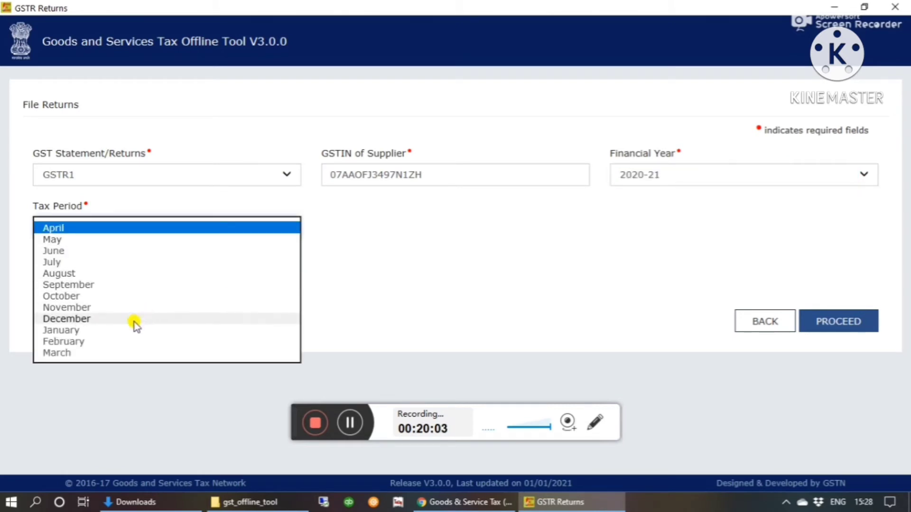
left_click(136, 352)
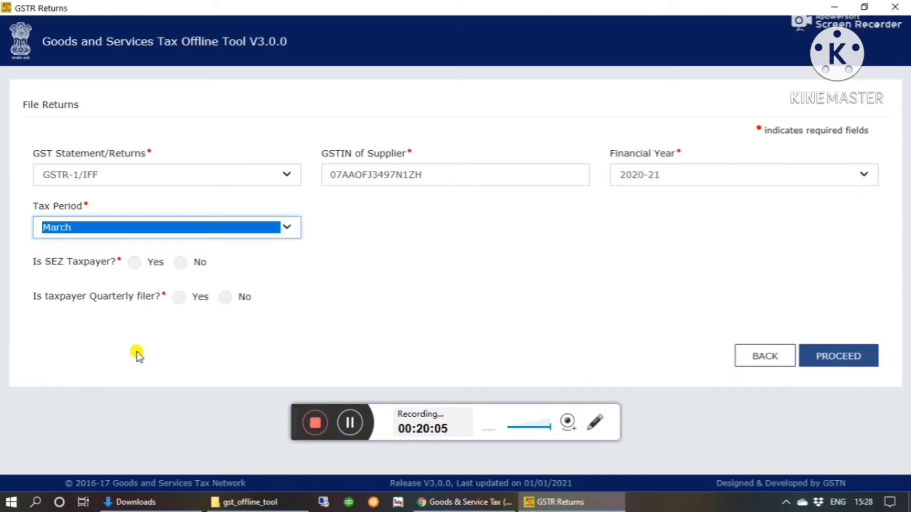
left_click(177, 268)
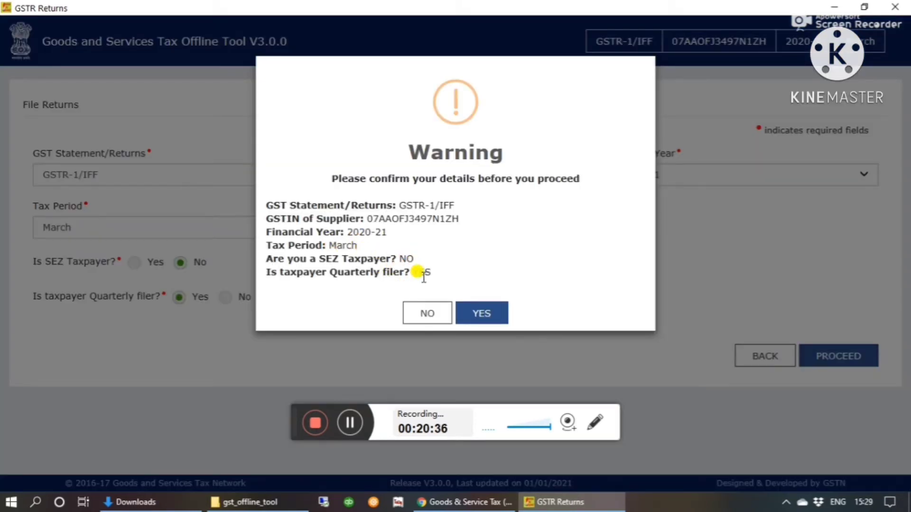
left_click(473, 315)
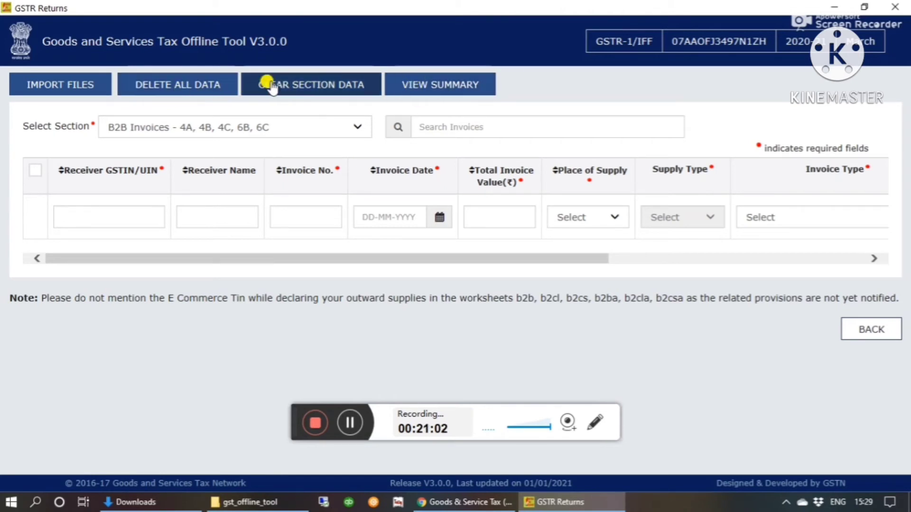
Import all sections from GSTR1_Excel_Workbook_Template_V1.7.xlsx in the Desktop's nested gst_offline_tool folder and confirm saving the data.
left_click(63, 88)
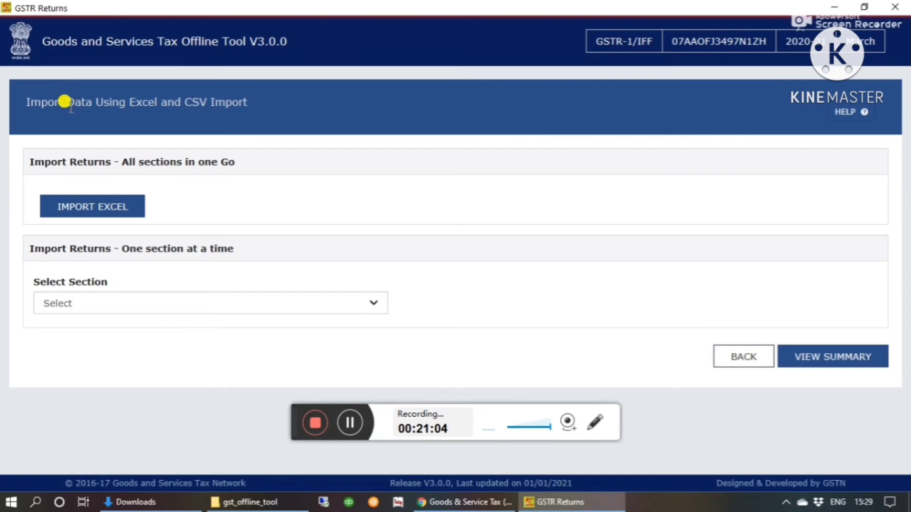
left_click(120, 209)
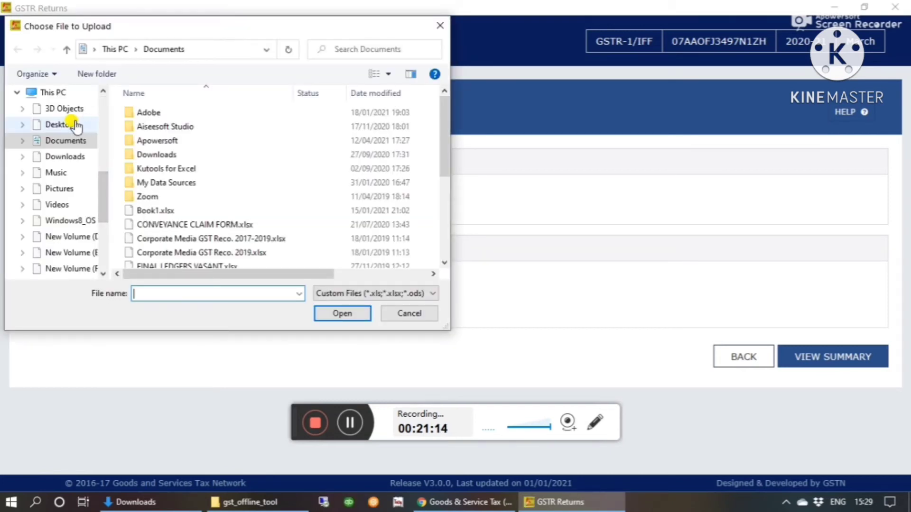
left_click(75, 125)
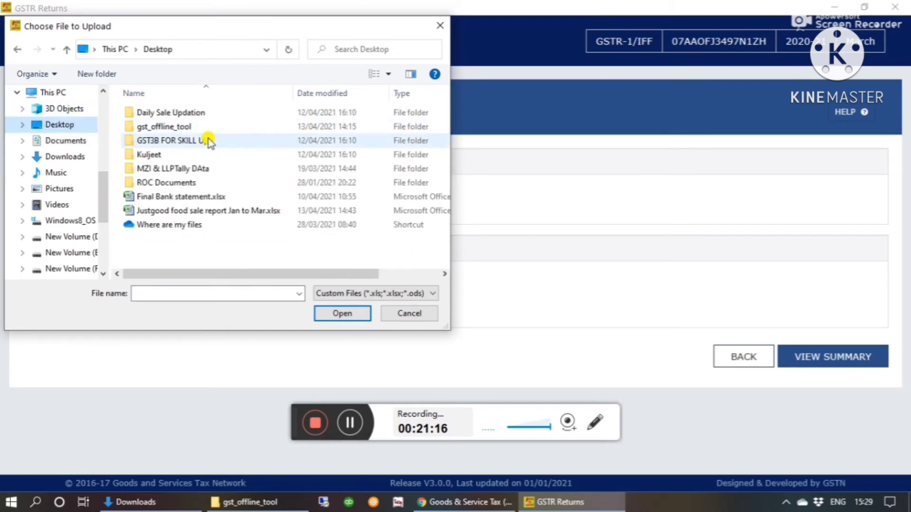
double_click(184, 127)
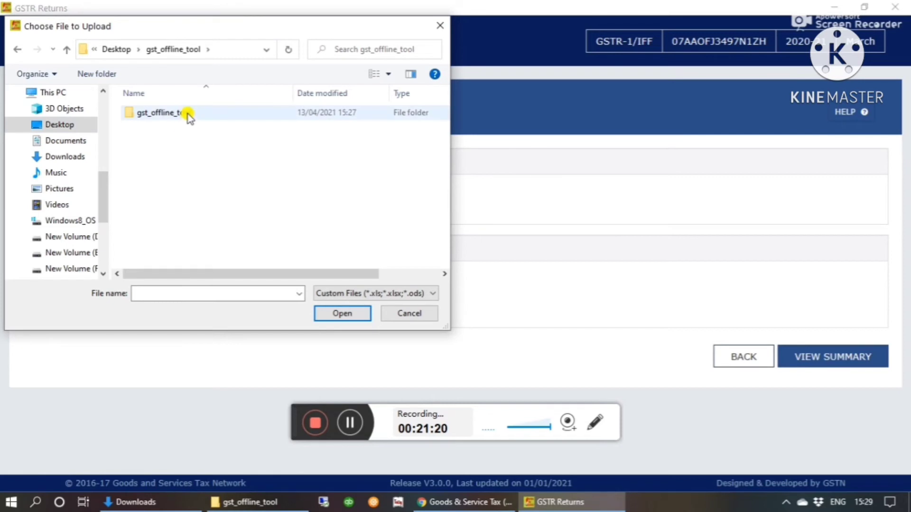
left_click(187, 113)
double_click(187, 113)
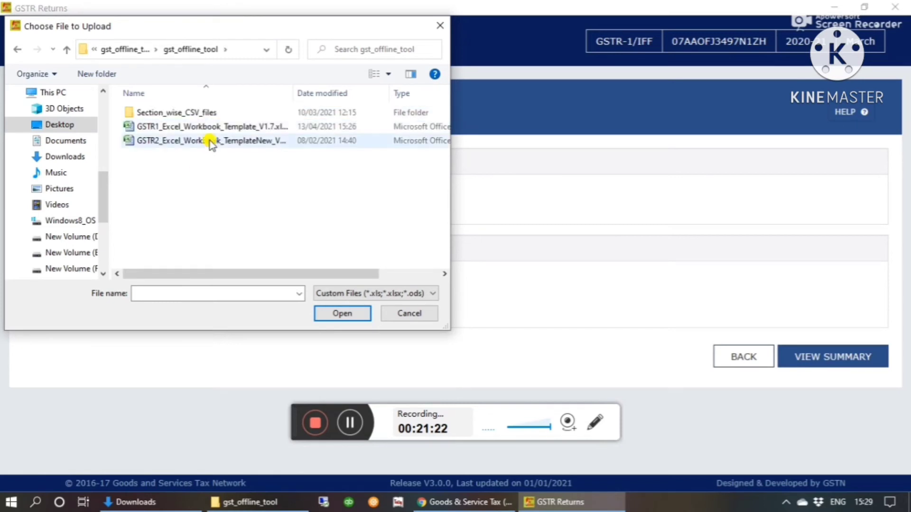
left_click(216, 127)
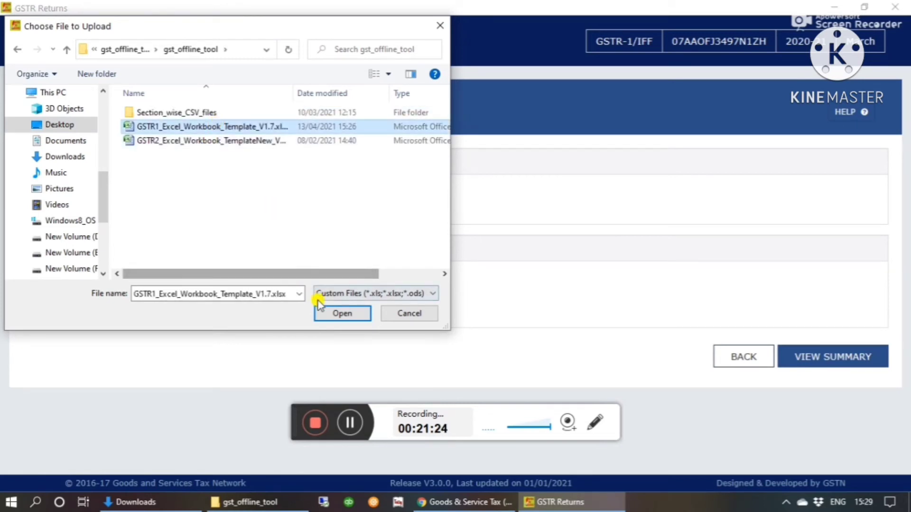
left_click(324, 317)
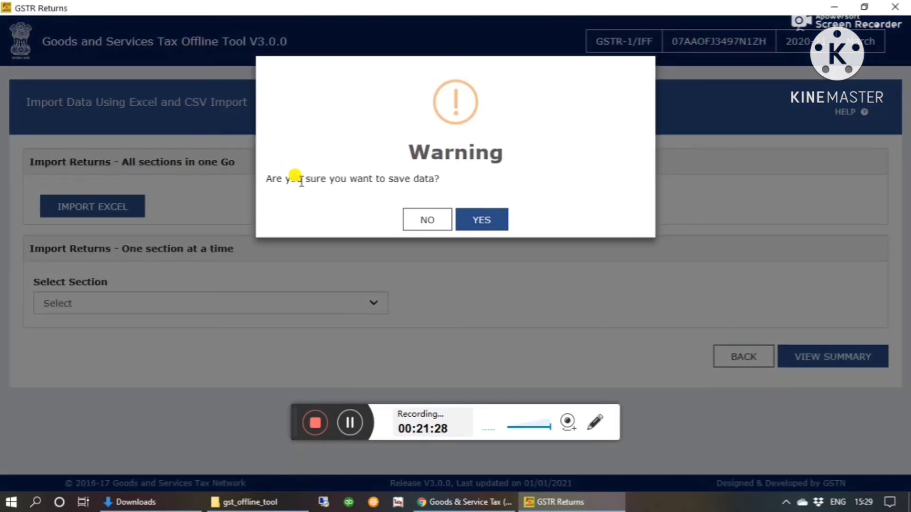
left_click(474, 221)
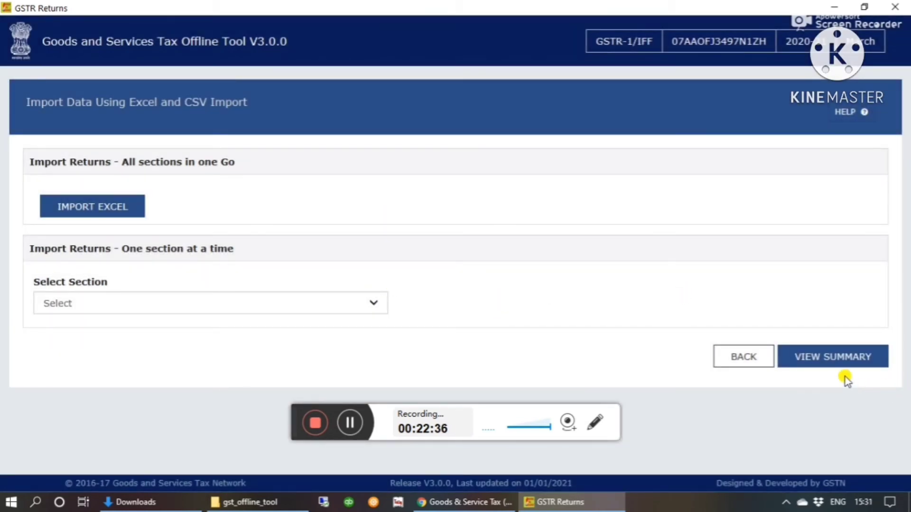
Open the return summary, and in the Excel template's B2CS sheet select the Place Of Supply entries from B5 down for checking.
left_click(831, 359)
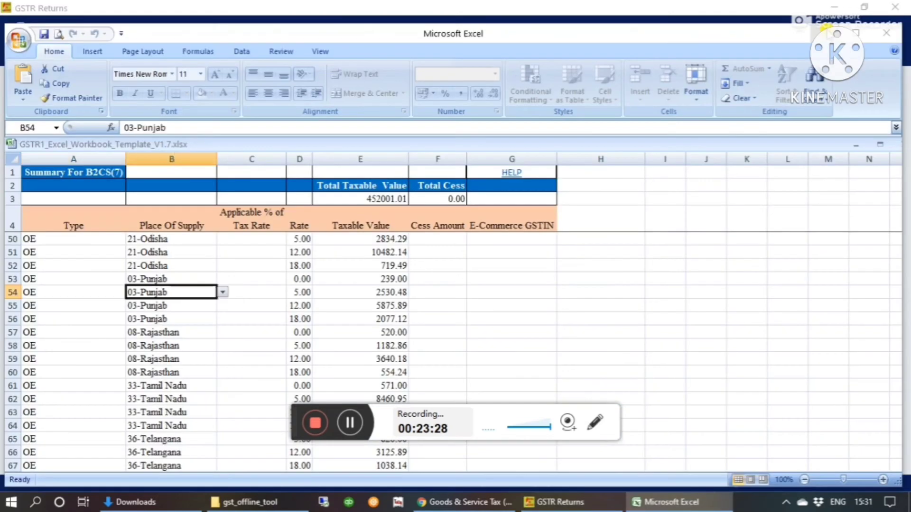
key("ctrl+Up")
left_click(252, 238)
key("Right")
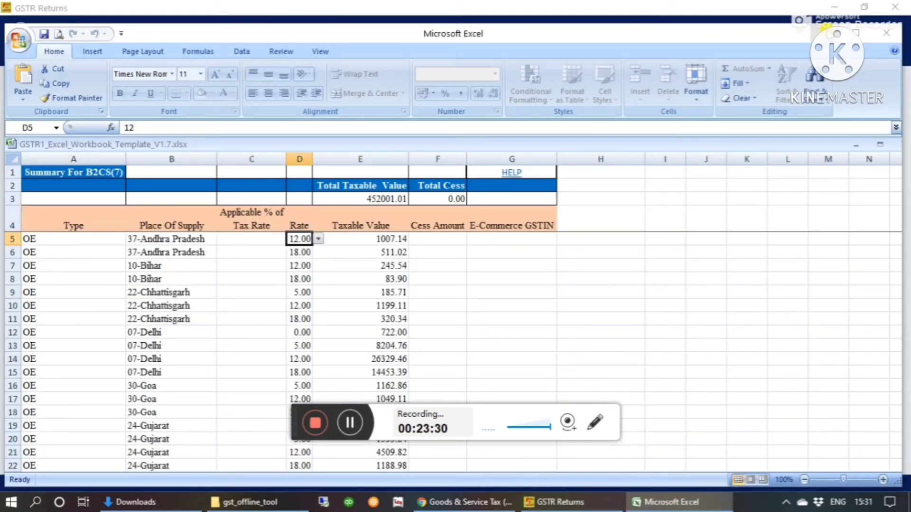
key("Left")
key("Left")
key("ctrl+shift+Down")
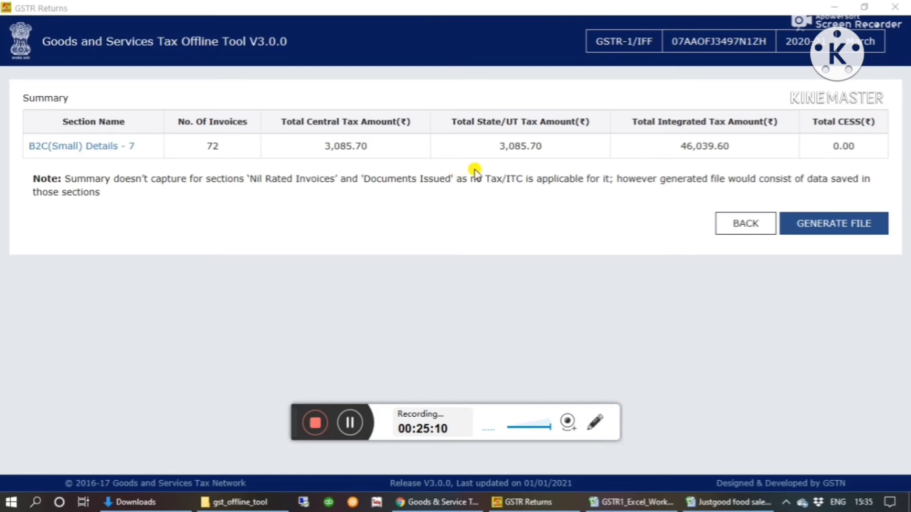
Generate the return's JSON file and save it in the Desktop's gst_offline_tool folder, opening that folder once the download completes.
left_click(829, 233)
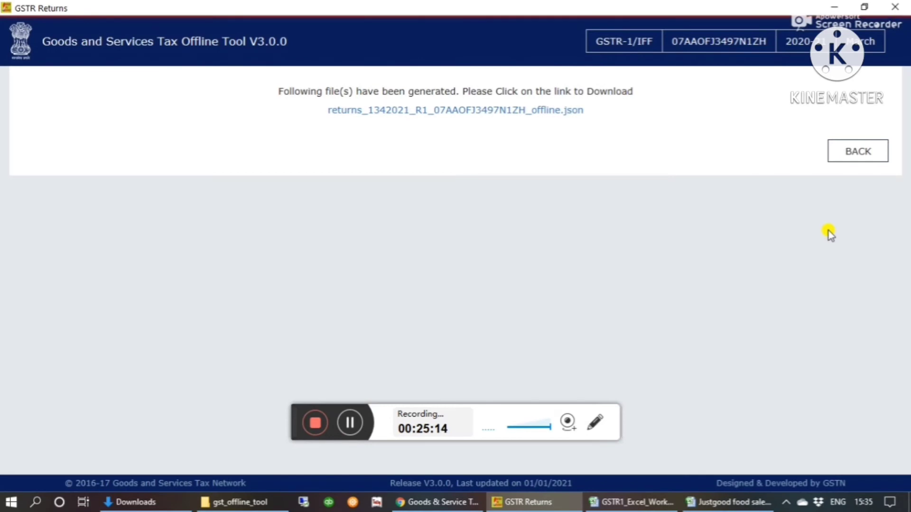
left_click(400, 110)
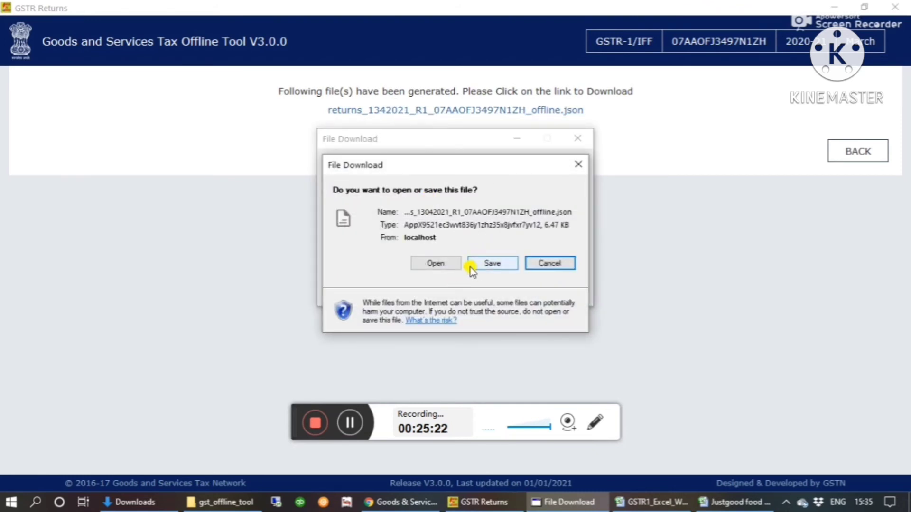
left_click(490, 264)
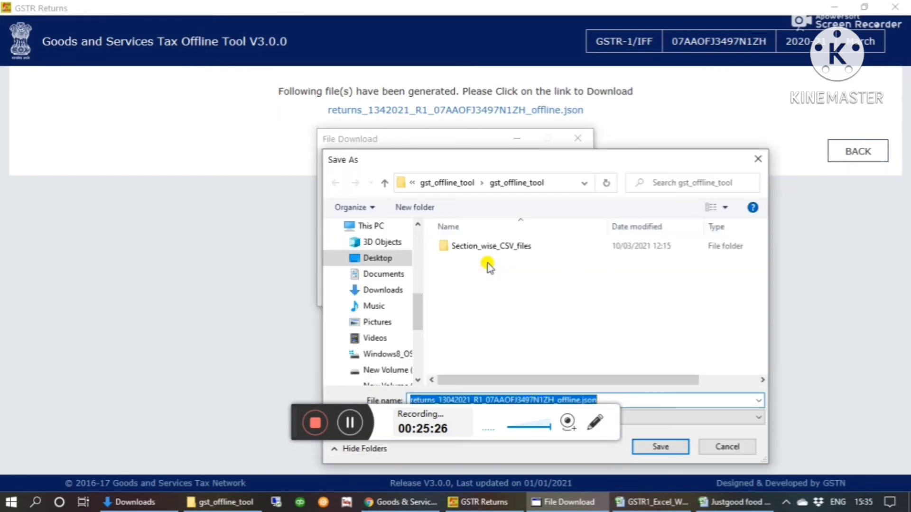
left_click(366, 262)
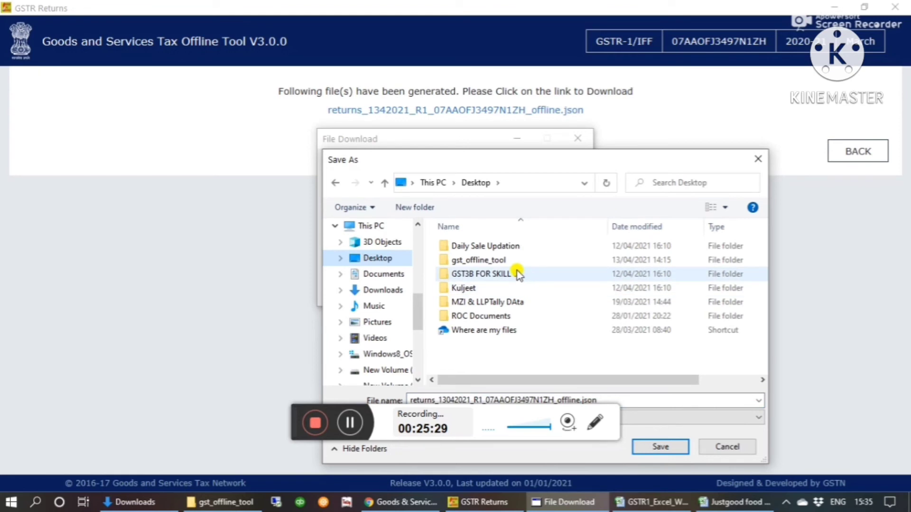
left_click(516, 261)
double_click(516, 261)
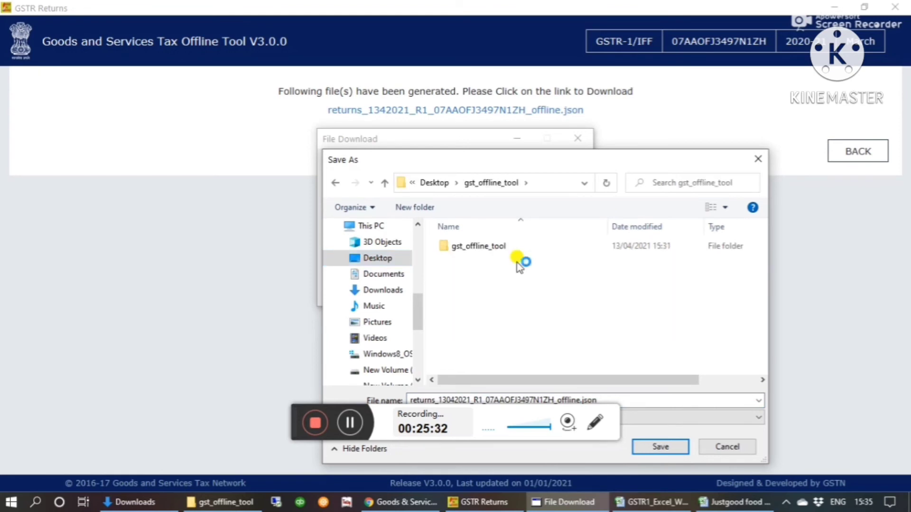
left_click(648, 446)
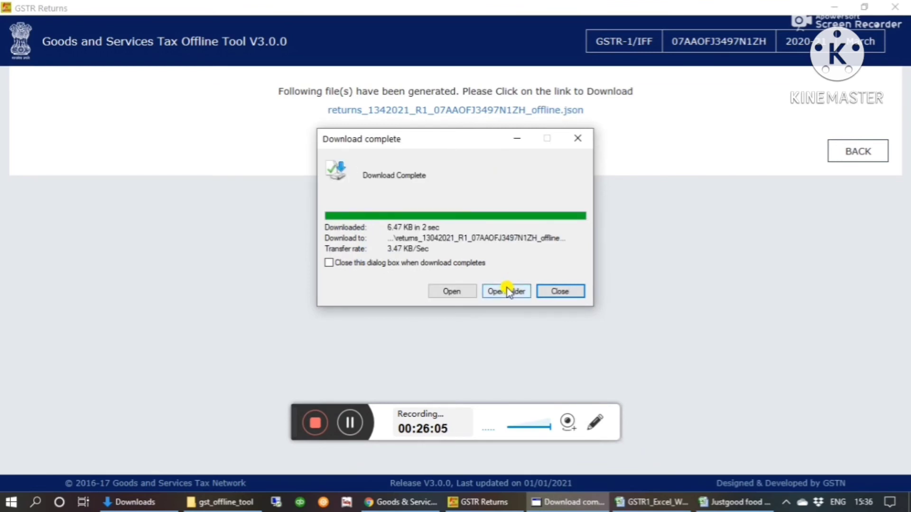
left_click(507, 291)
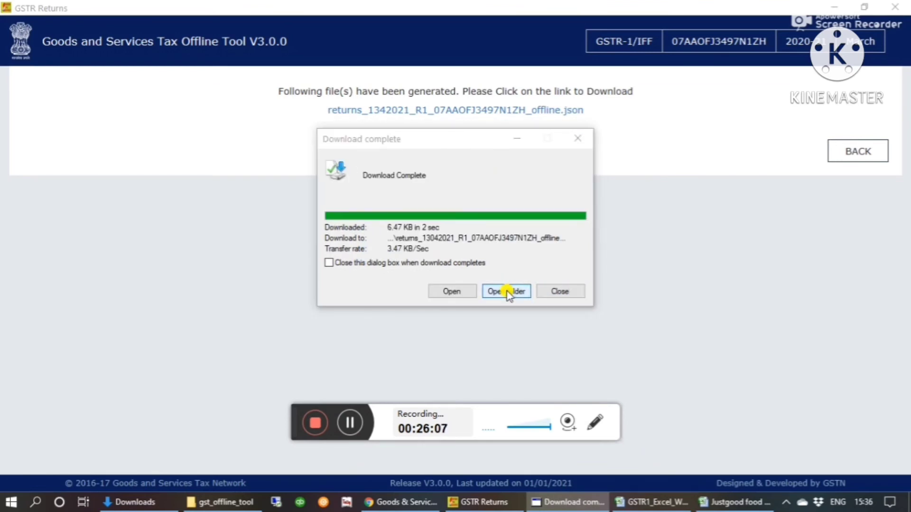
key("Return")
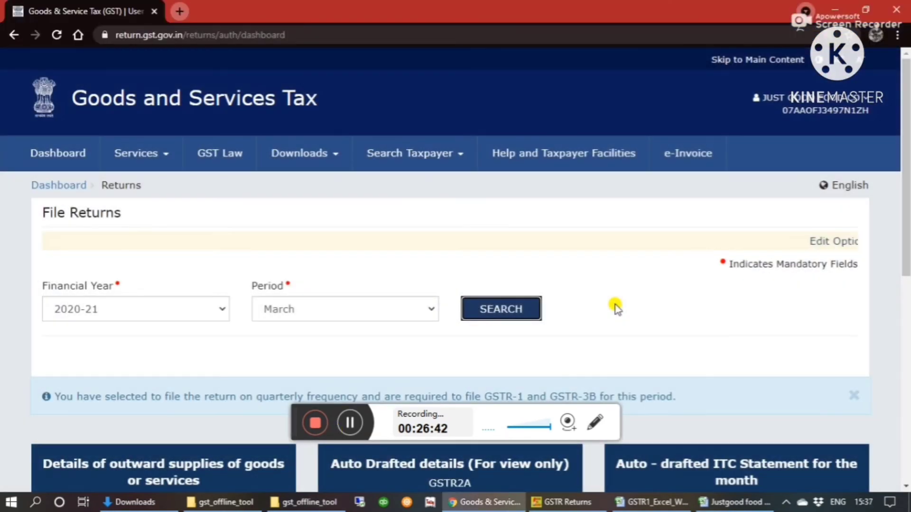
In the GST portal in Chrome, open offline preparation for the quarterly GSTR1 return of March 2020-21.
scroll(615, 306, "down", 1)
scroll(615, 307, "down", 6)
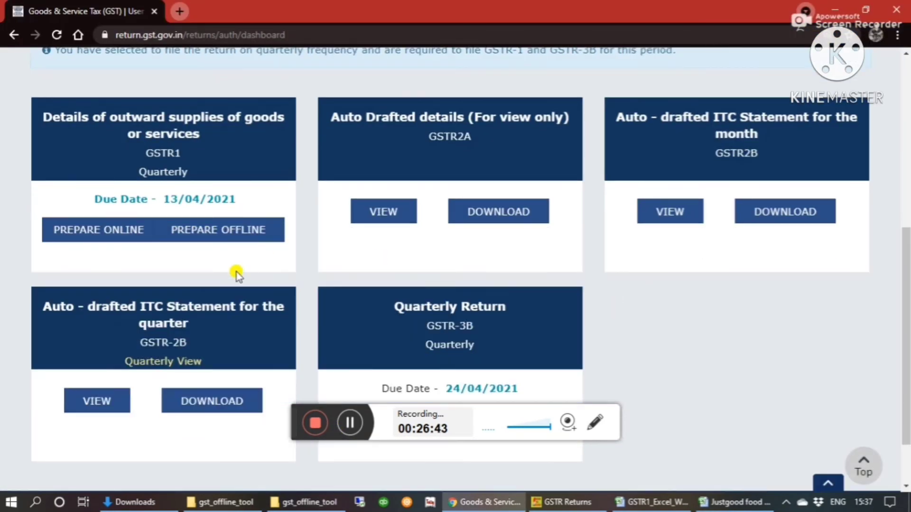
left_click(215, 229)
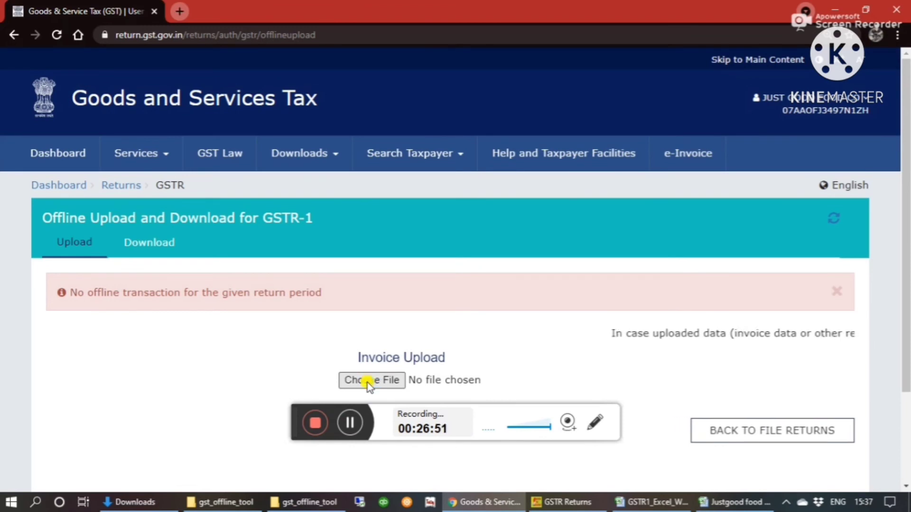
Upload the generated returns JSON file from the Desktop's gst_offline_tool folder as the invoice upload.
left_click(369, 382)
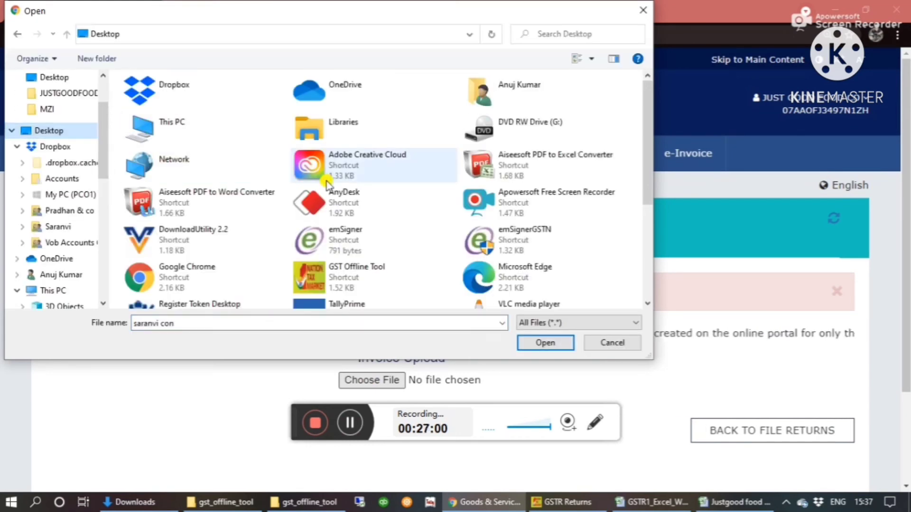
key("Down")
key("Down")
key("Down")
key("Down")
key("Down")
key("Down")
key("Down")
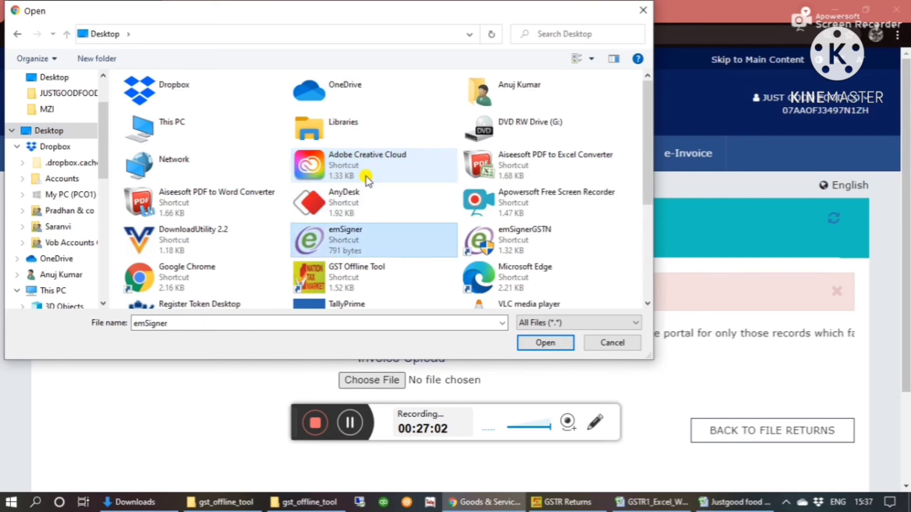
key("Up")
key("Up")
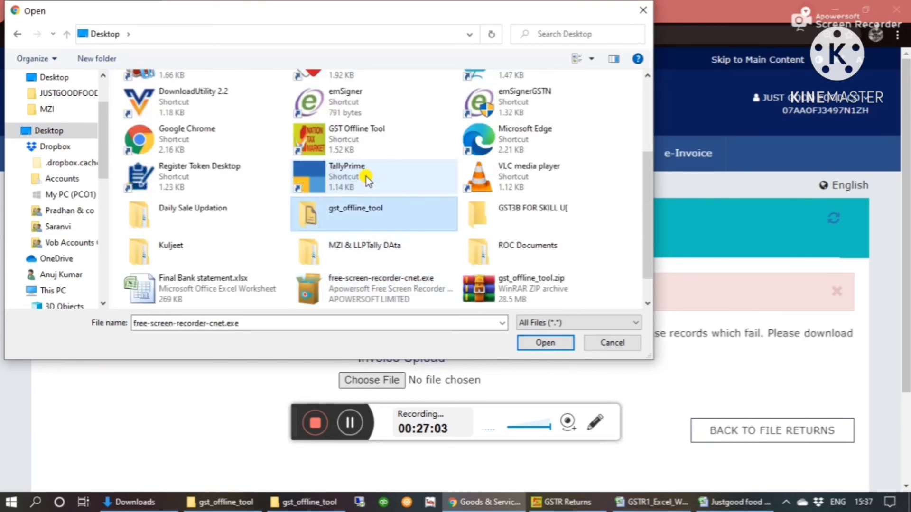
key("Return")
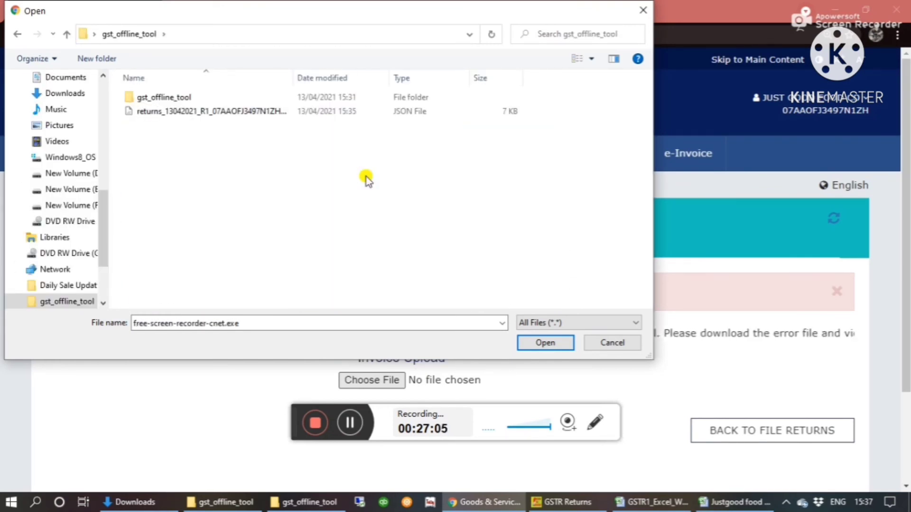
key("Down")
key("Return")
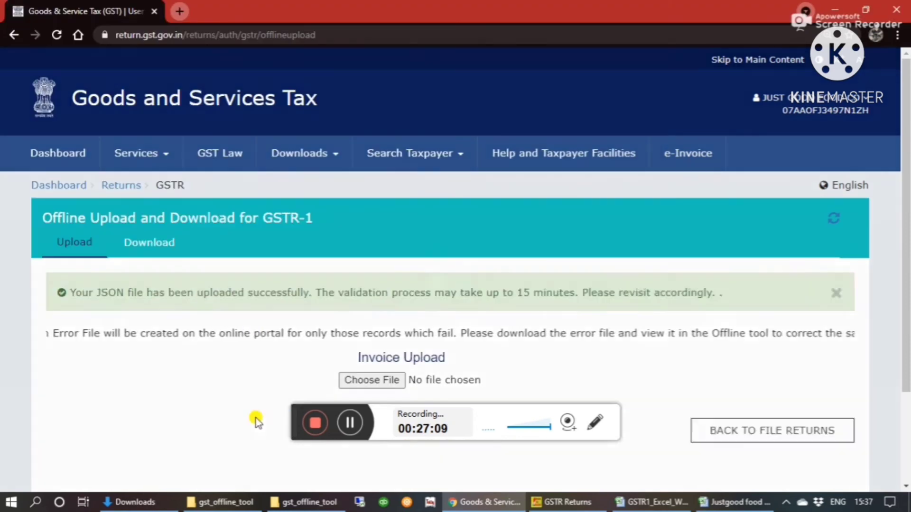
Check the status and error report of the uploaded file in the Upload History.
scroll(259, 407, "down", 1)
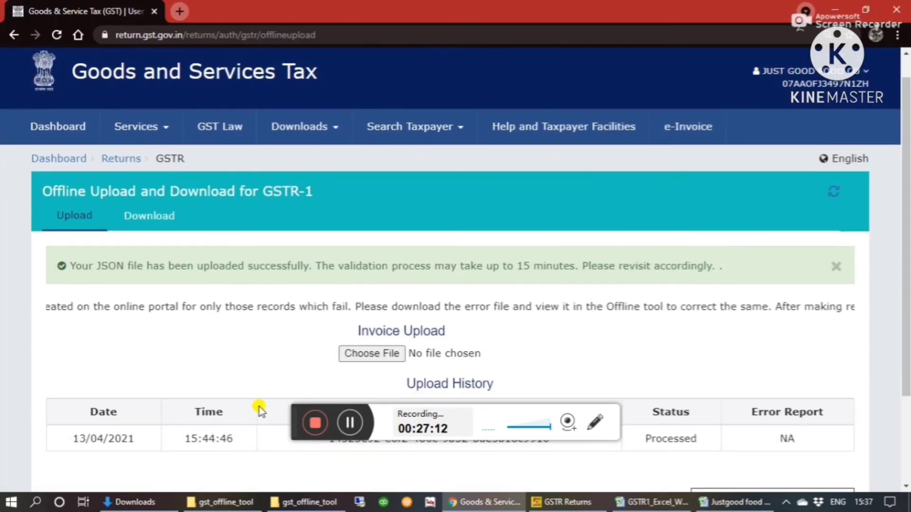
scroll(259, 406, "down", 2)
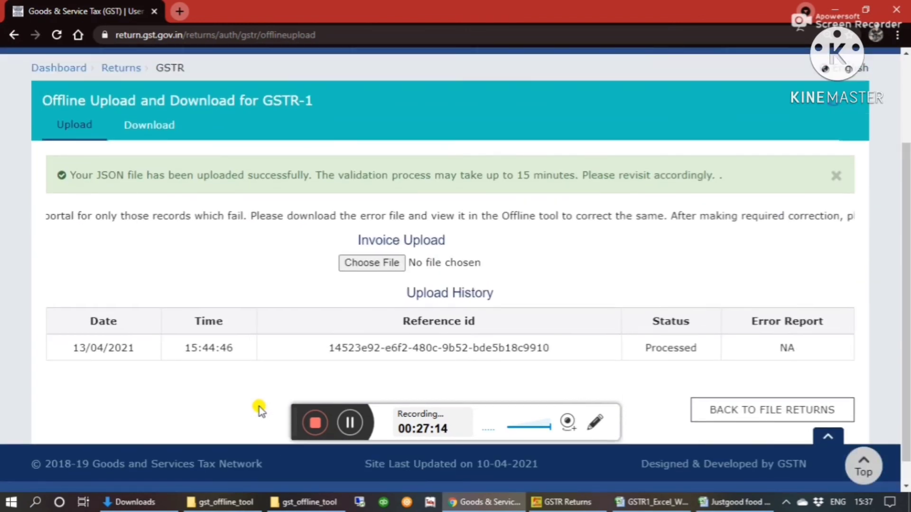
scroll(259, 406, "down", 1)
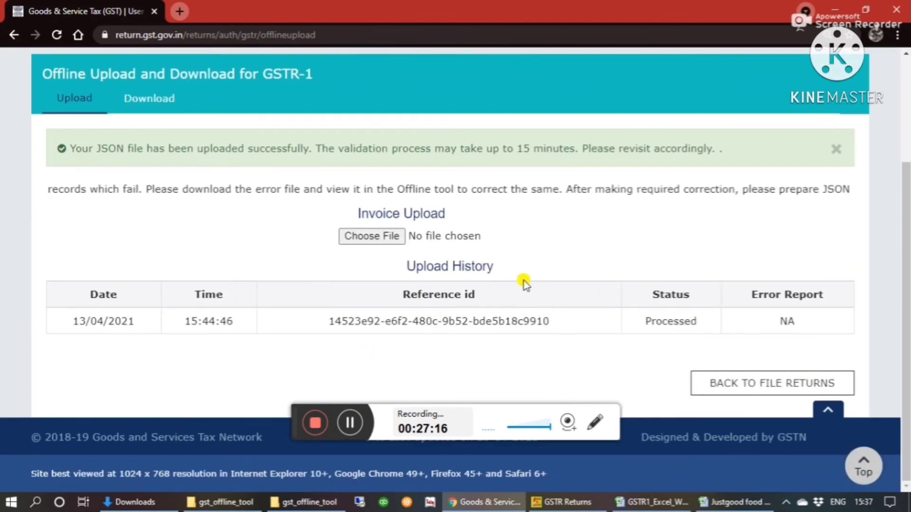
Go back to File Returns and search the returns for financial year 2020-21, period March.
left_click(721, 384)
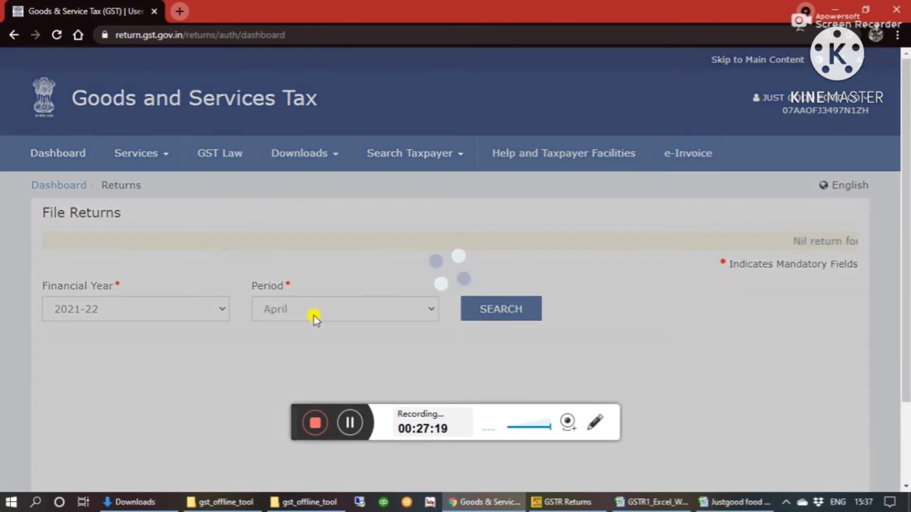
left_click(165, 309)
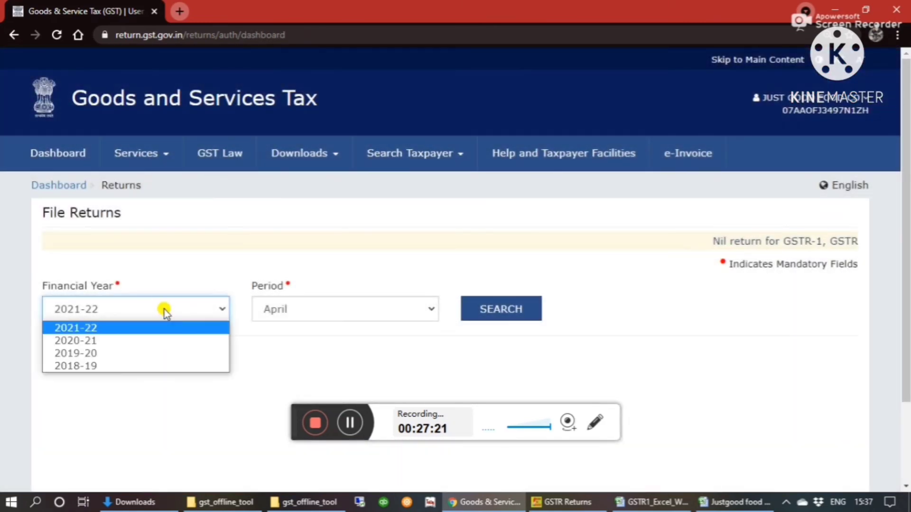
left_click(163, 340)
left_click(295, 315)
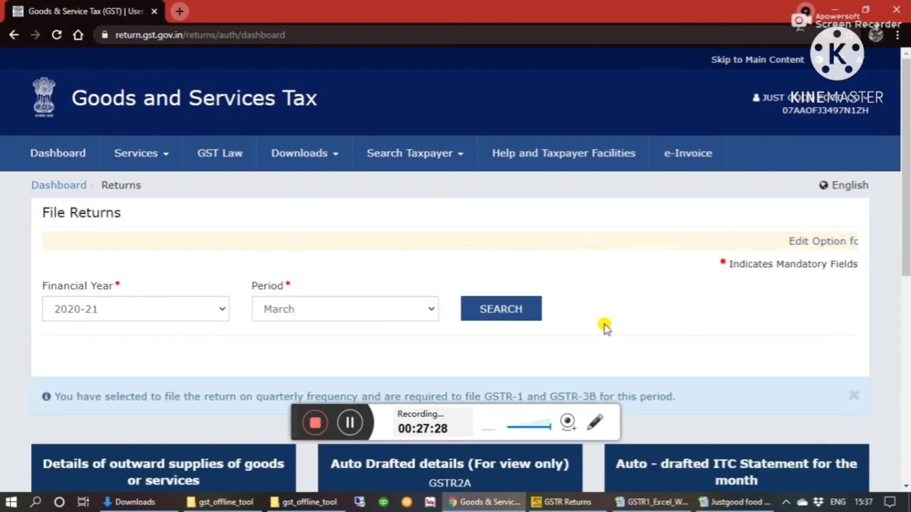
scroll(605, 325, "down", 1)
scroll(605, 326, "down", 5)
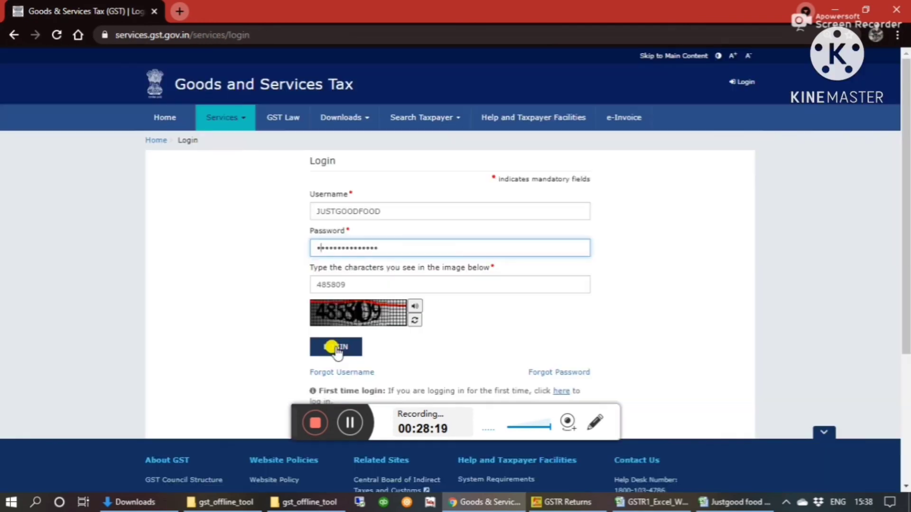
Log in to the GST portal, postpone the Aadhaar authentication and open the Return Dashboard.
left_click(335, 346)
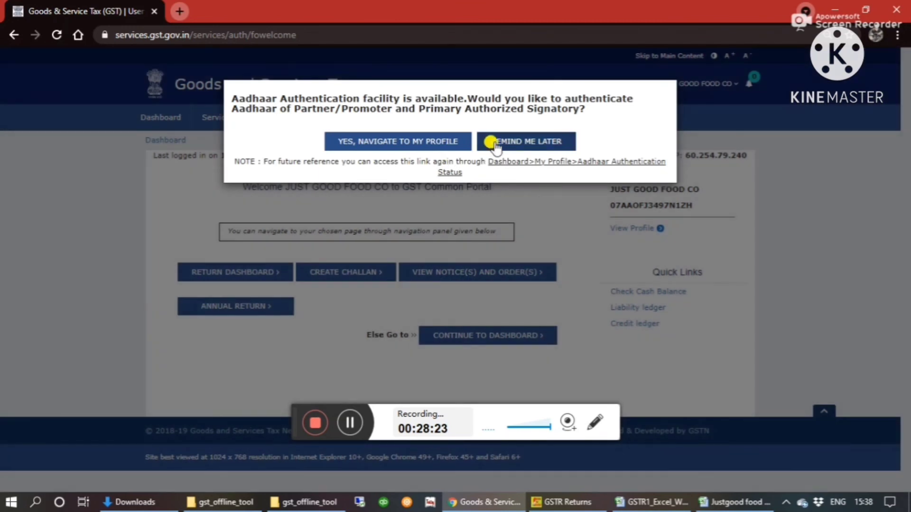
left_click(496, 143)
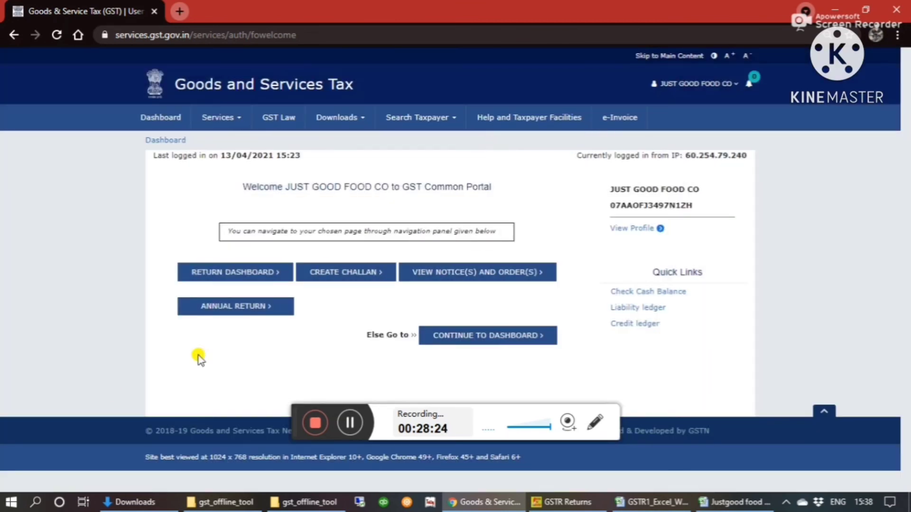
left_click(235, 275)
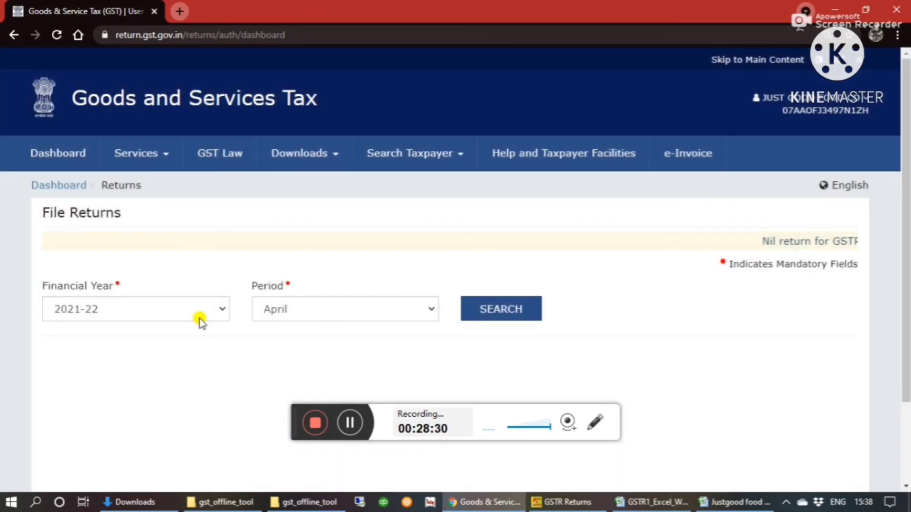
Search the returns for financial year 2020-21, period March, and open GSTR-1 for online preparation.
left_click(200, 315)
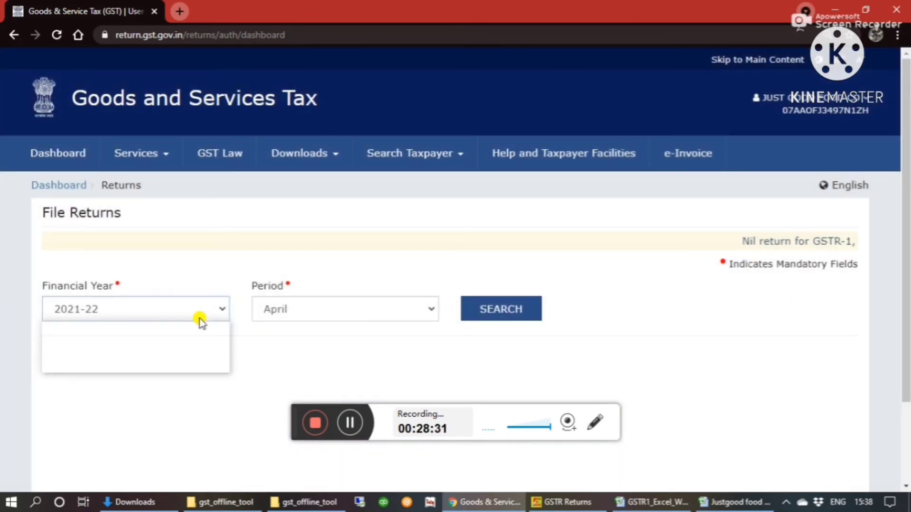
left_click(192, 341)
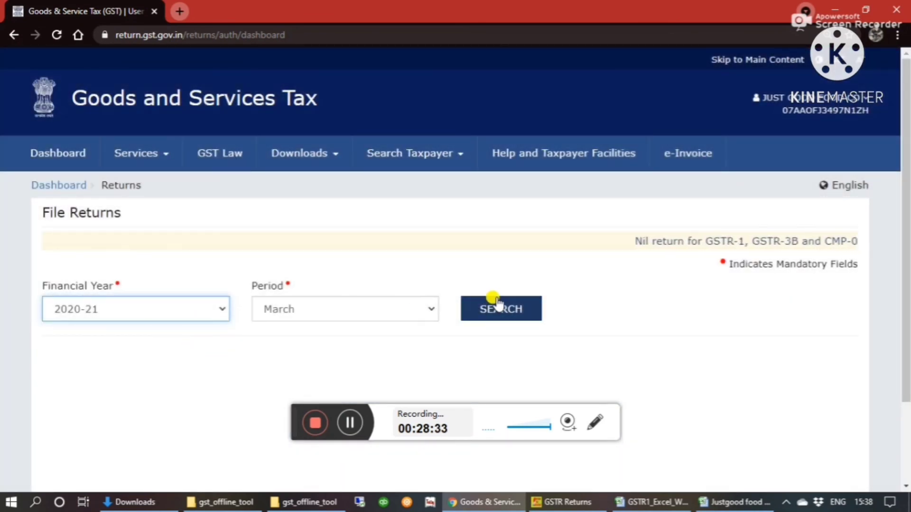
left_click(488, 317)
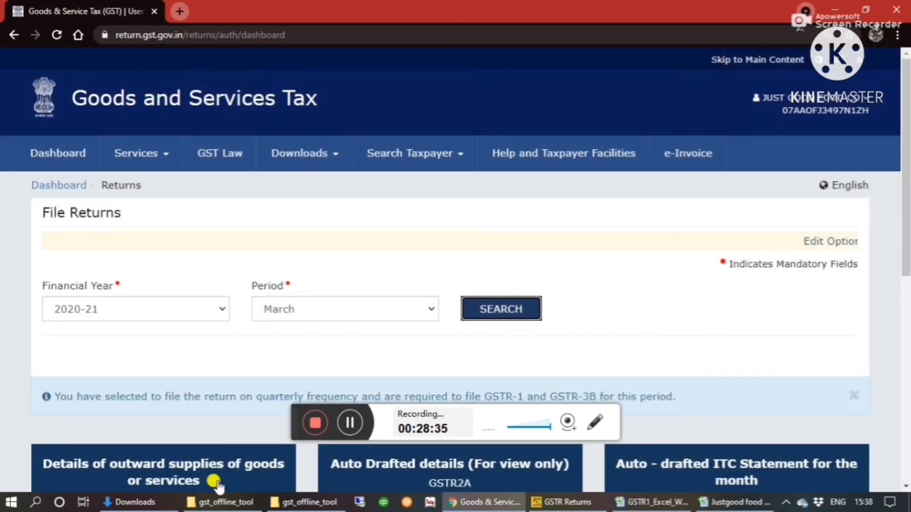
left_click(217, 484)
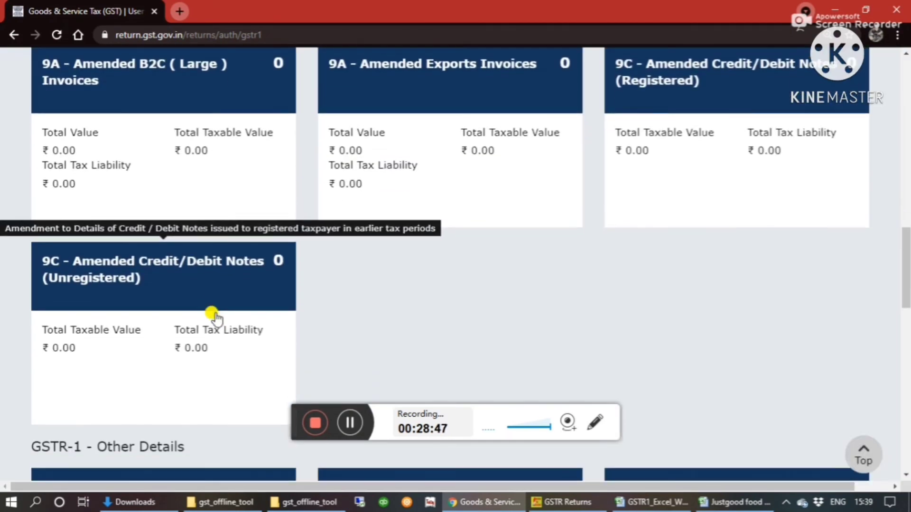
Compare the 7 - B2C (Others) taxable value and tax liability with the Grand Total in the Excel sale report.
scroll(212, 317, "down", 5)
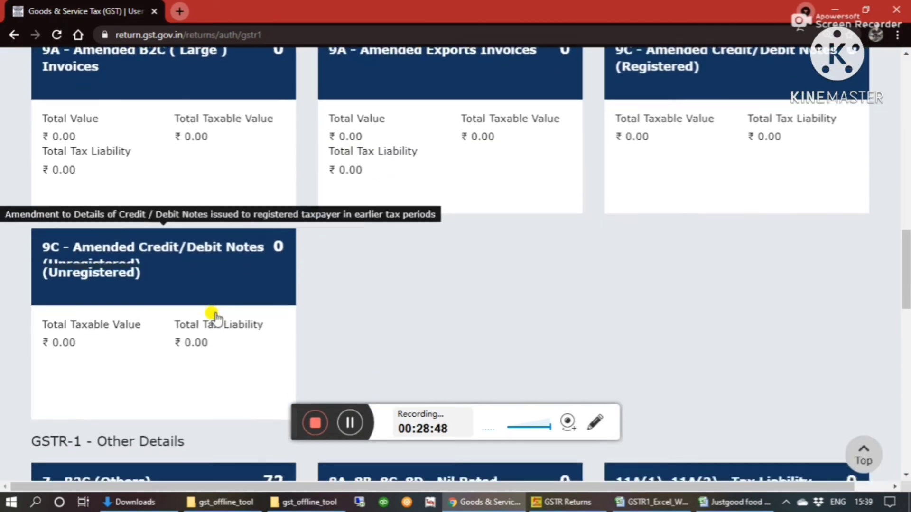
scroll(214, 317, "down", 2)
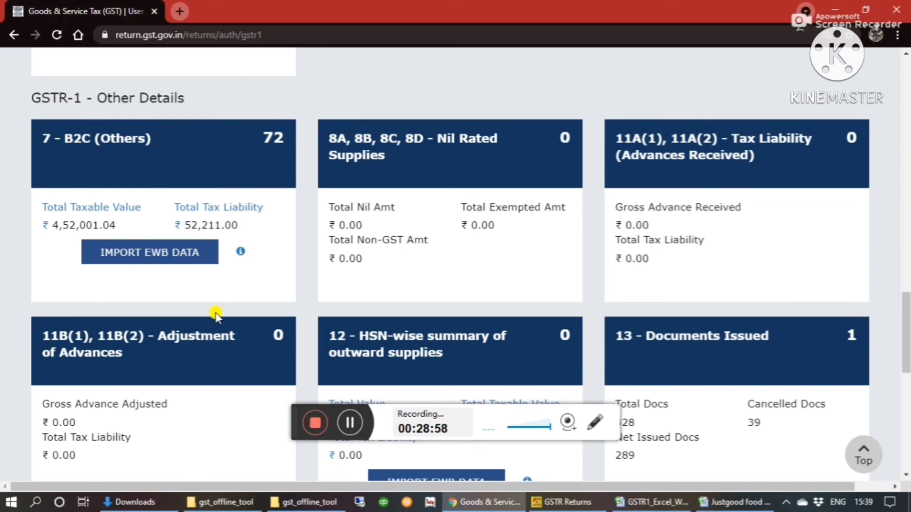
key("alt+Tab")
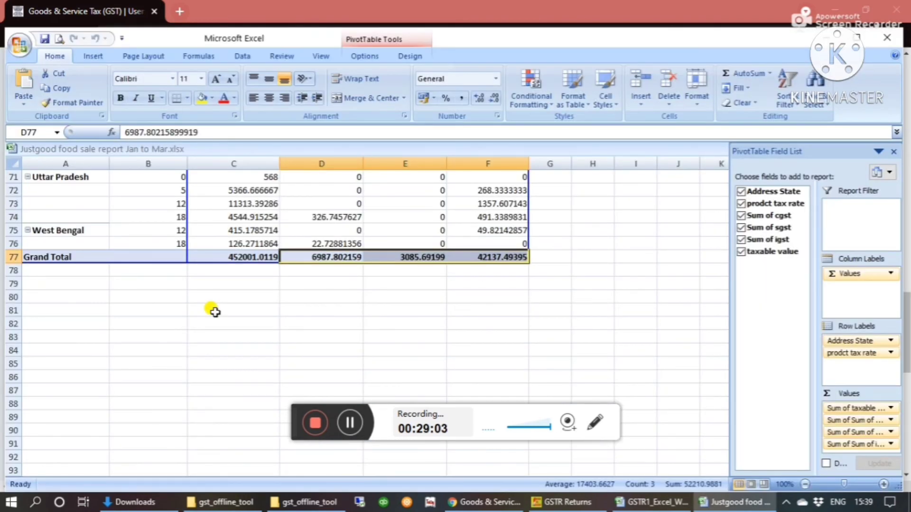
key("alt+Tab")
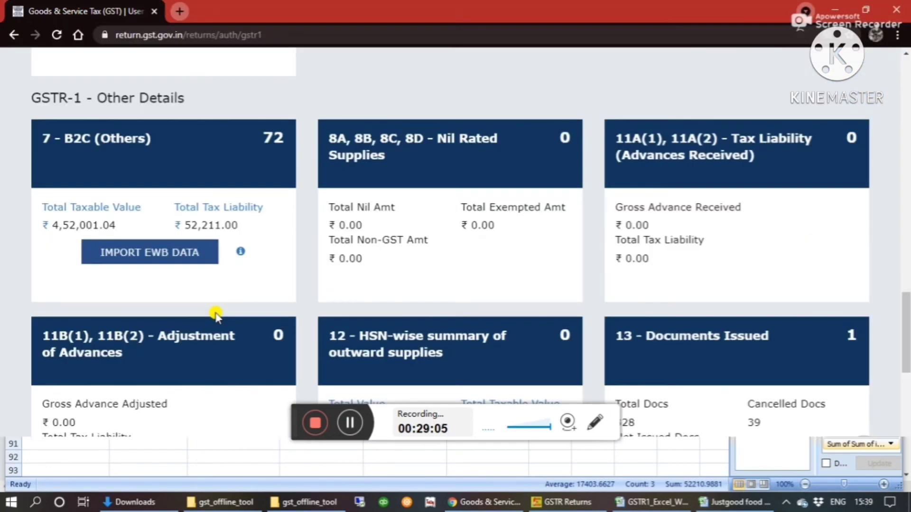
Request a fresh GSTR1 summary and review the section tiles down to the acknowledgement.
scroll(254, 268, "down", 6)
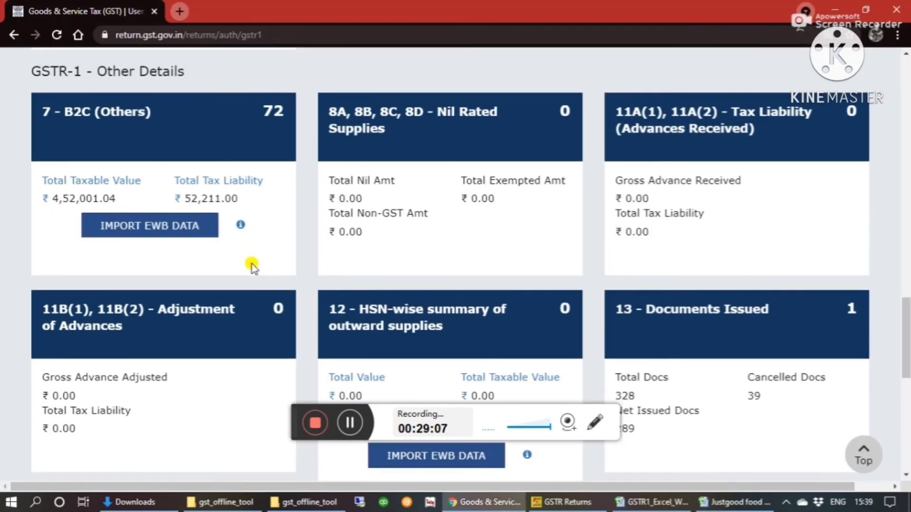
scroll(251, 268, "down", 5)
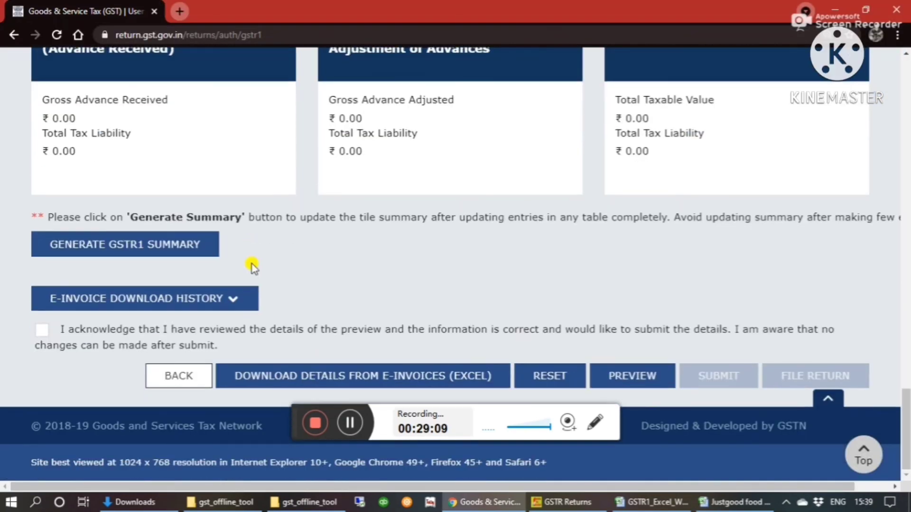
left_click(157, 247)
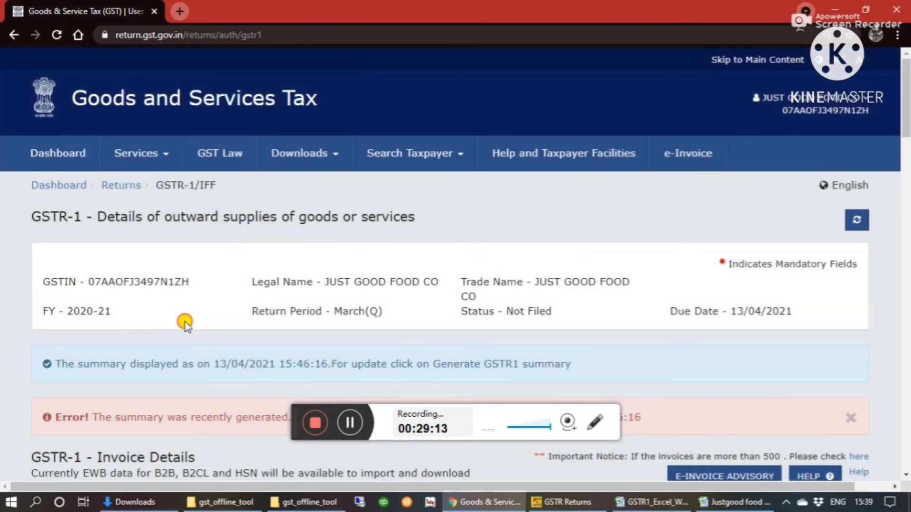
scroll(185, 322, "down", 3)
scroll(185, 323, "down", 20)
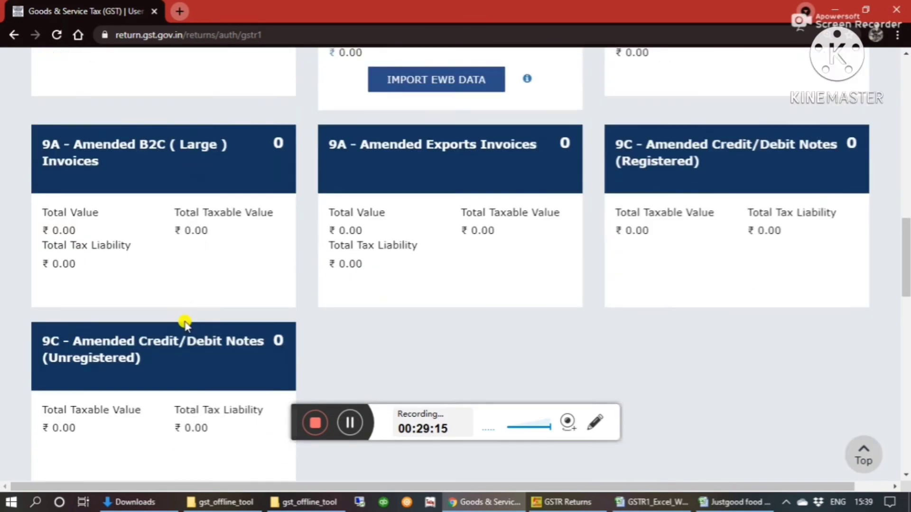
scroll(185, 326, "down", 3)
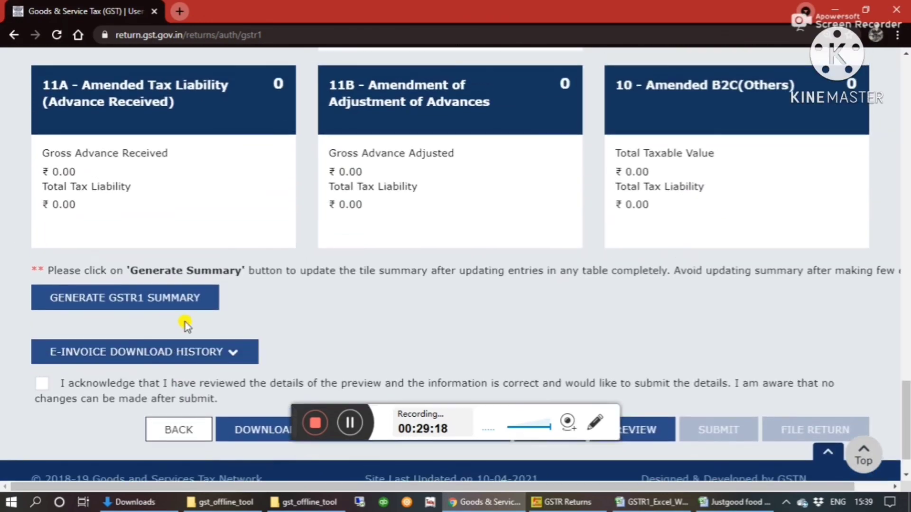